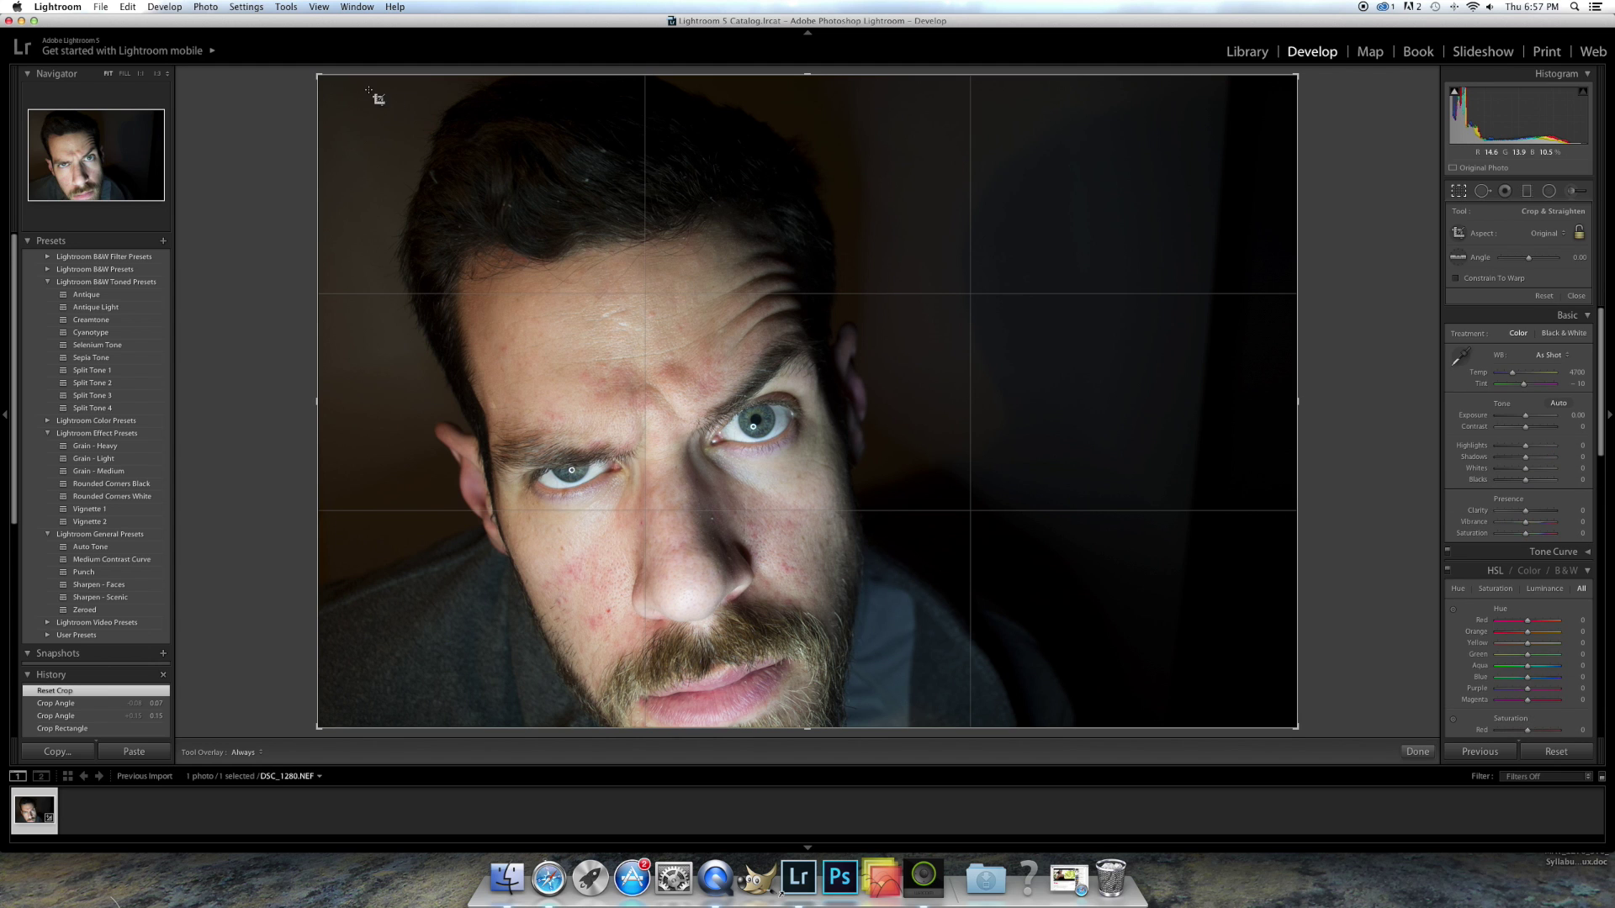
Step: Crop the portrait tighter around the face with the 2x3 / 4x6 aspect ratio and reposition it inside the frame
{"action": "left_click_drag", "start_coordinate": [317, 75], "coordinate": [410, 271]}
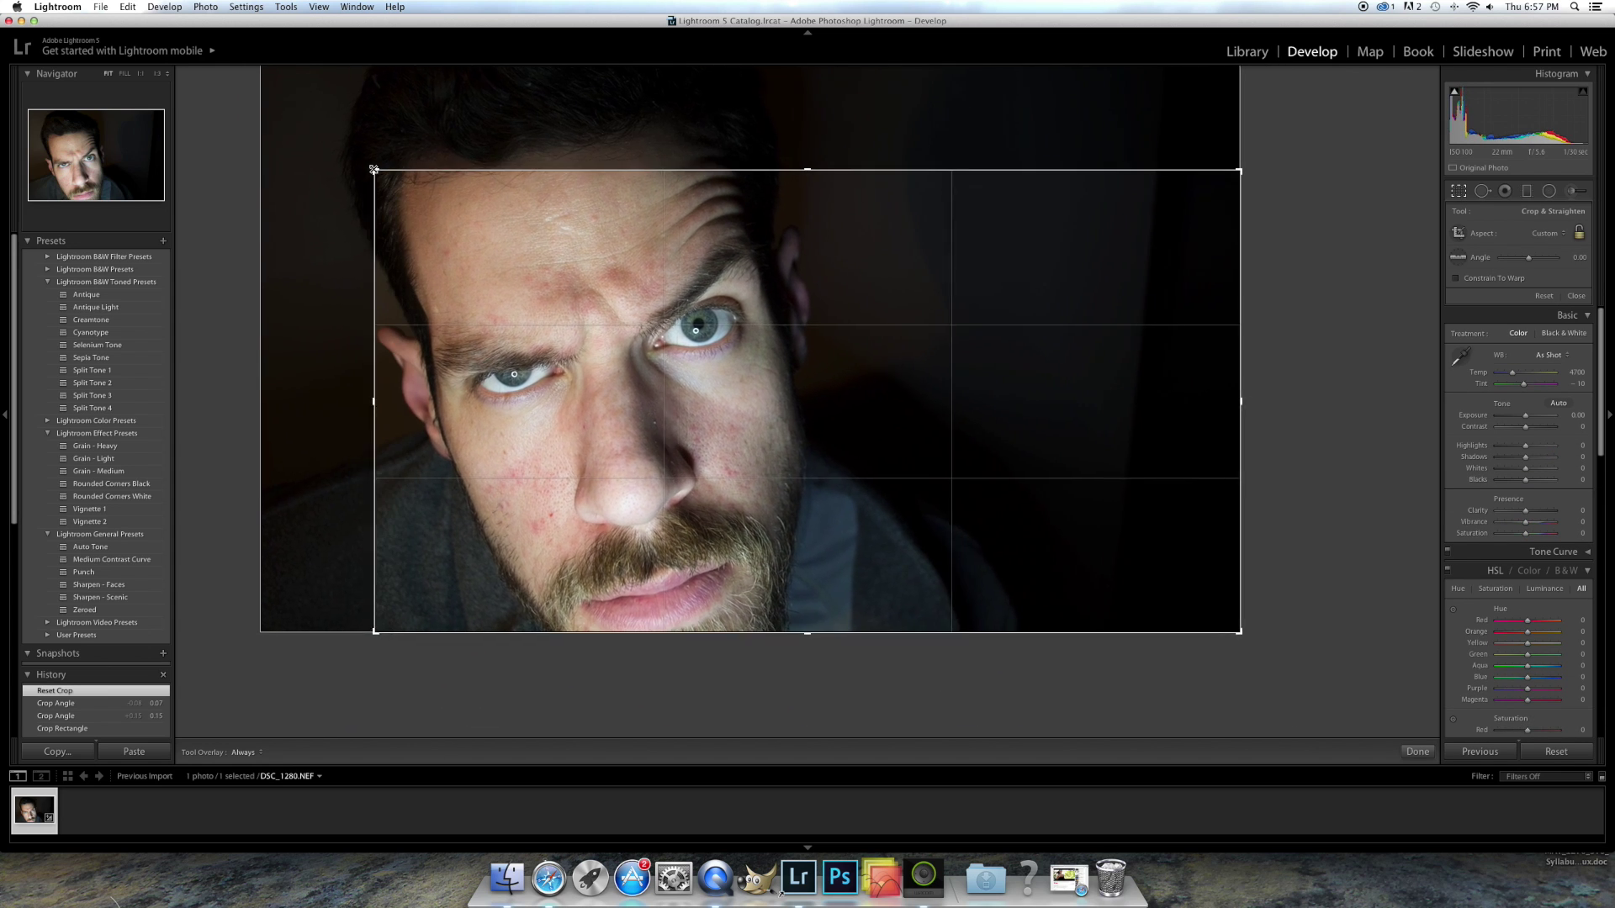
{"action": "left_click_drag", "start_coordinate": [1258, 170], "coordinate": [1136, 180]}
{"action": "left_click_drag", "start_coordinate": [1021, 301], "coordinate": [1017, 301]}
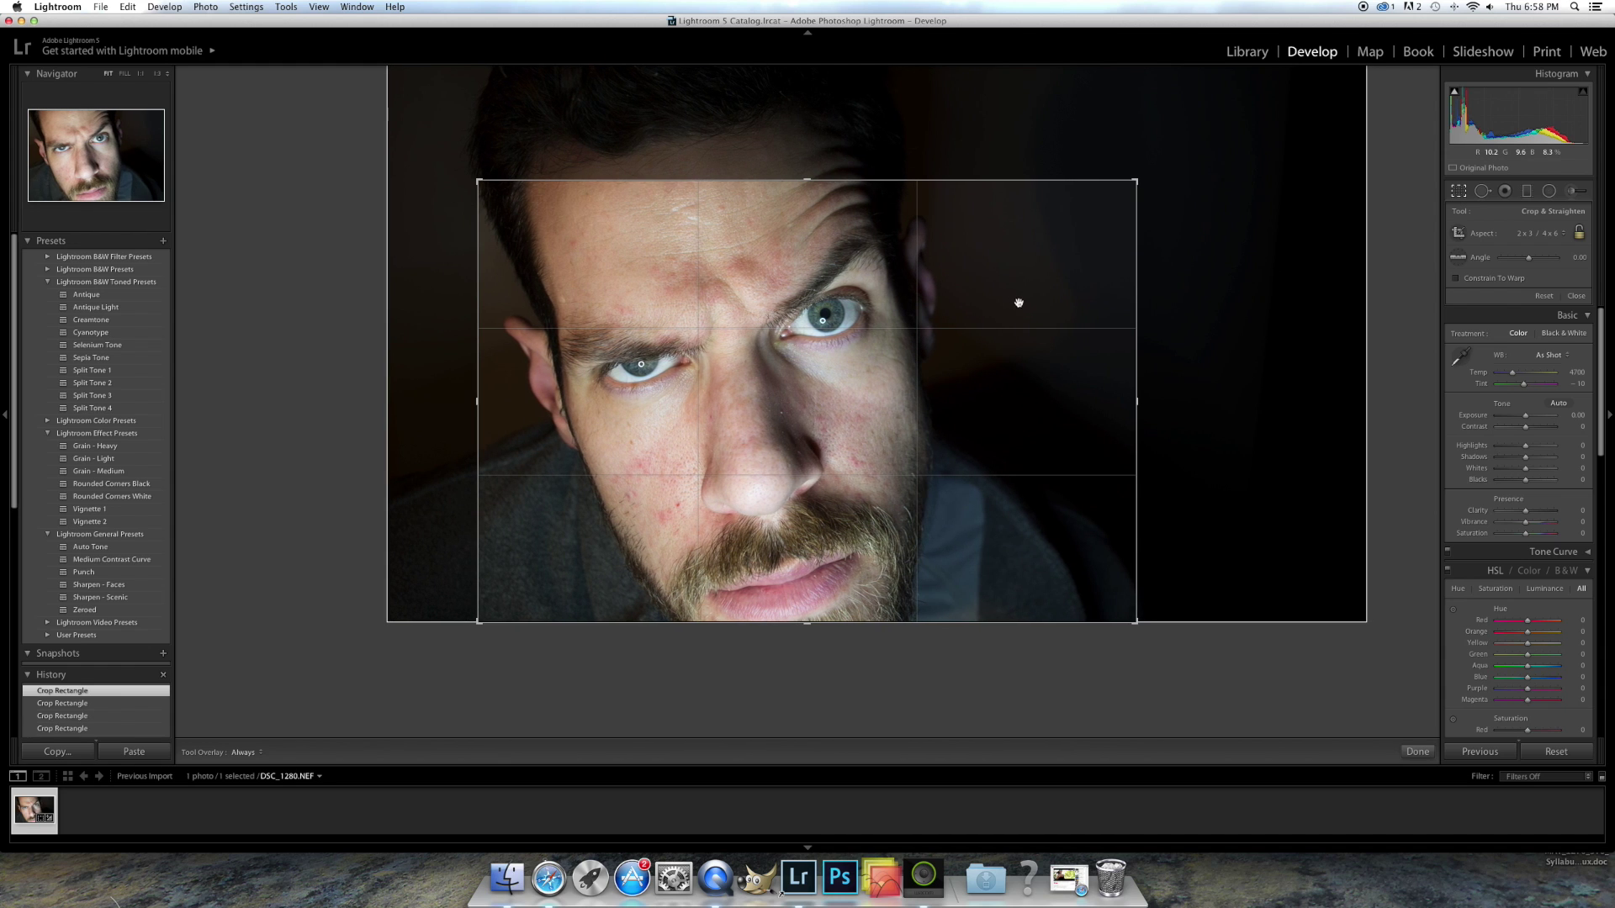
{"action": "left_click_drag", "start_coordinate": [1046, 394], "coordinate": [1040, 383]}
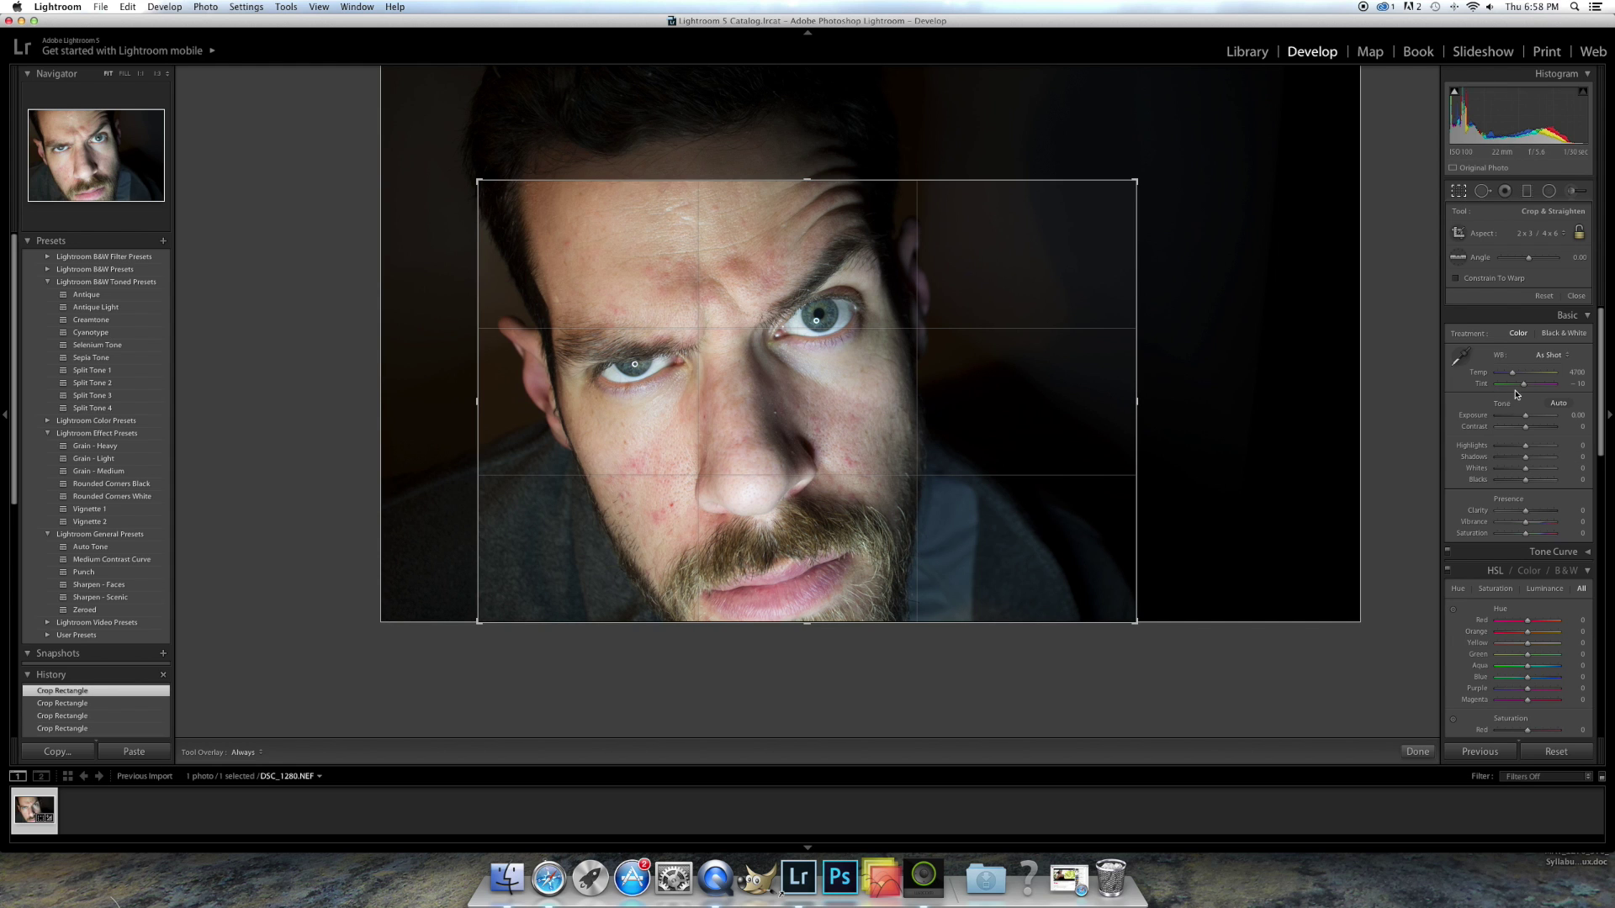
Step: Lower the photo's exposure to -0.95 and raise its clarity to about +52
{"action": "left_click_drag", "start_coordinate": [1527, 419], "coordinate": [1522, 420]}
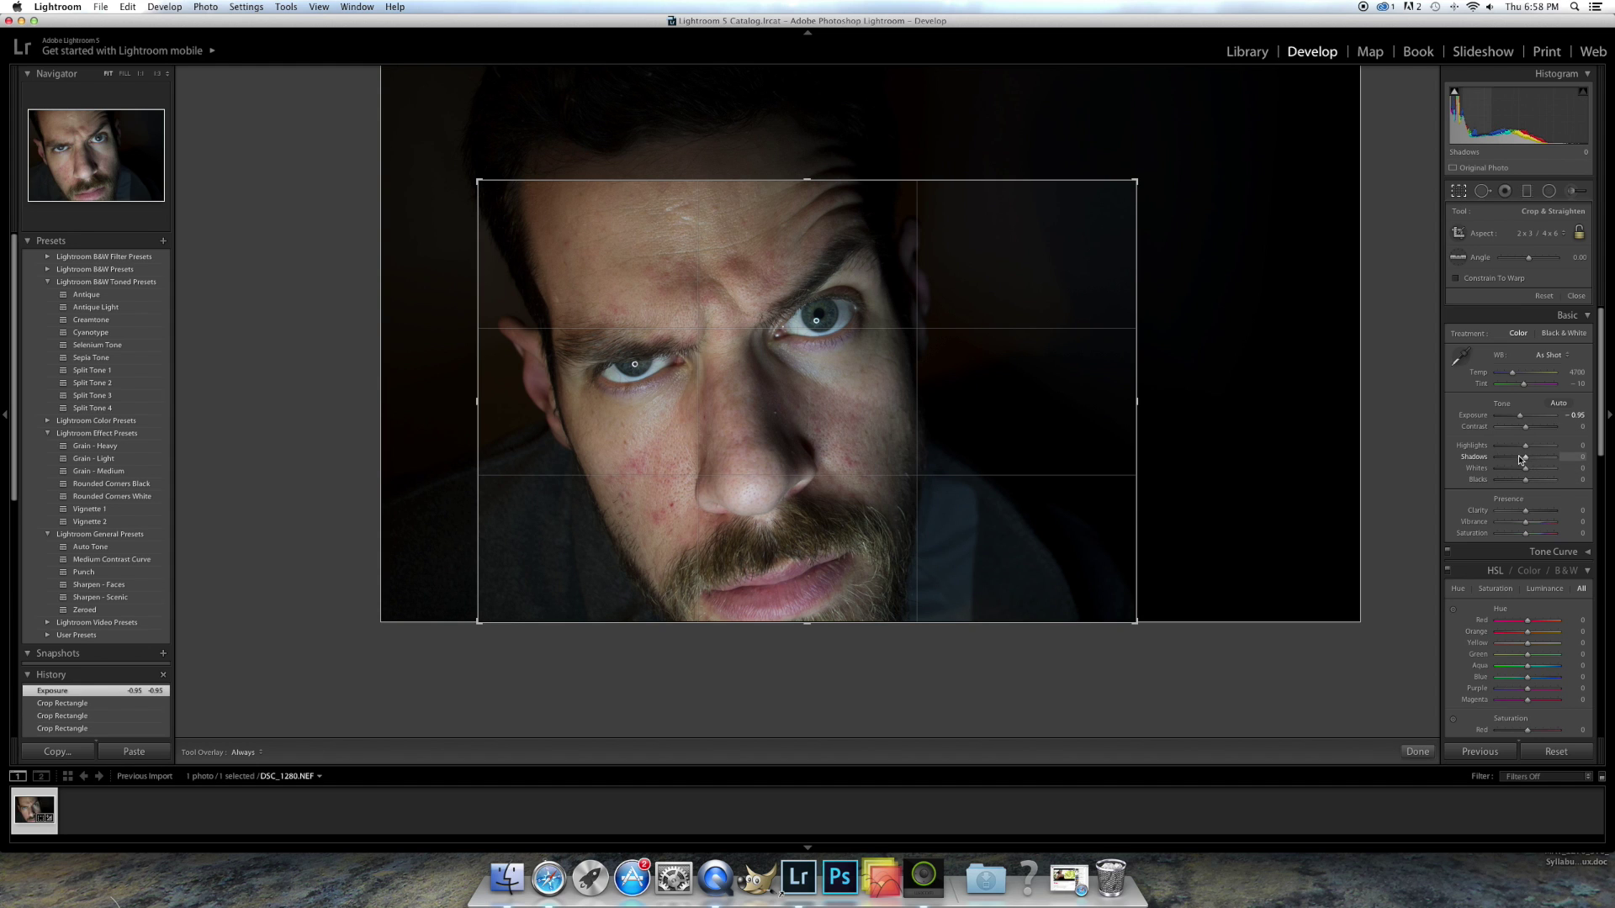
{"action": "left_click_drag", "start_coordinate": [1527, 462], "coordinate": [1526, 466]}
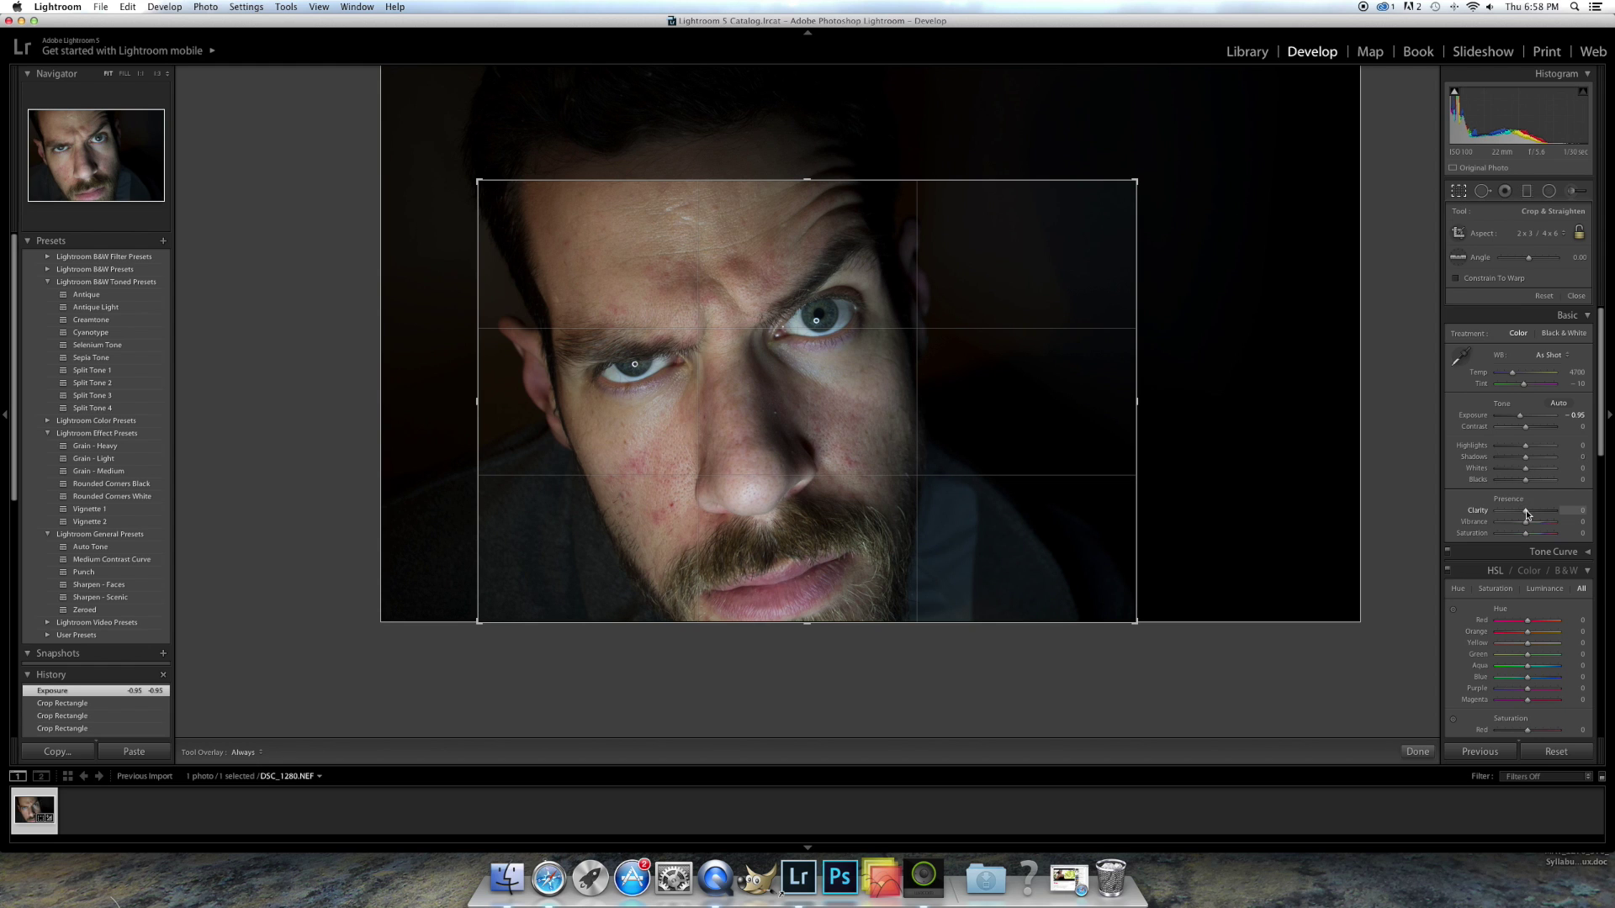
{"action": "left_click_drag", "start_coordinate": [1535, 515], "coordinate": [1546, 514]}
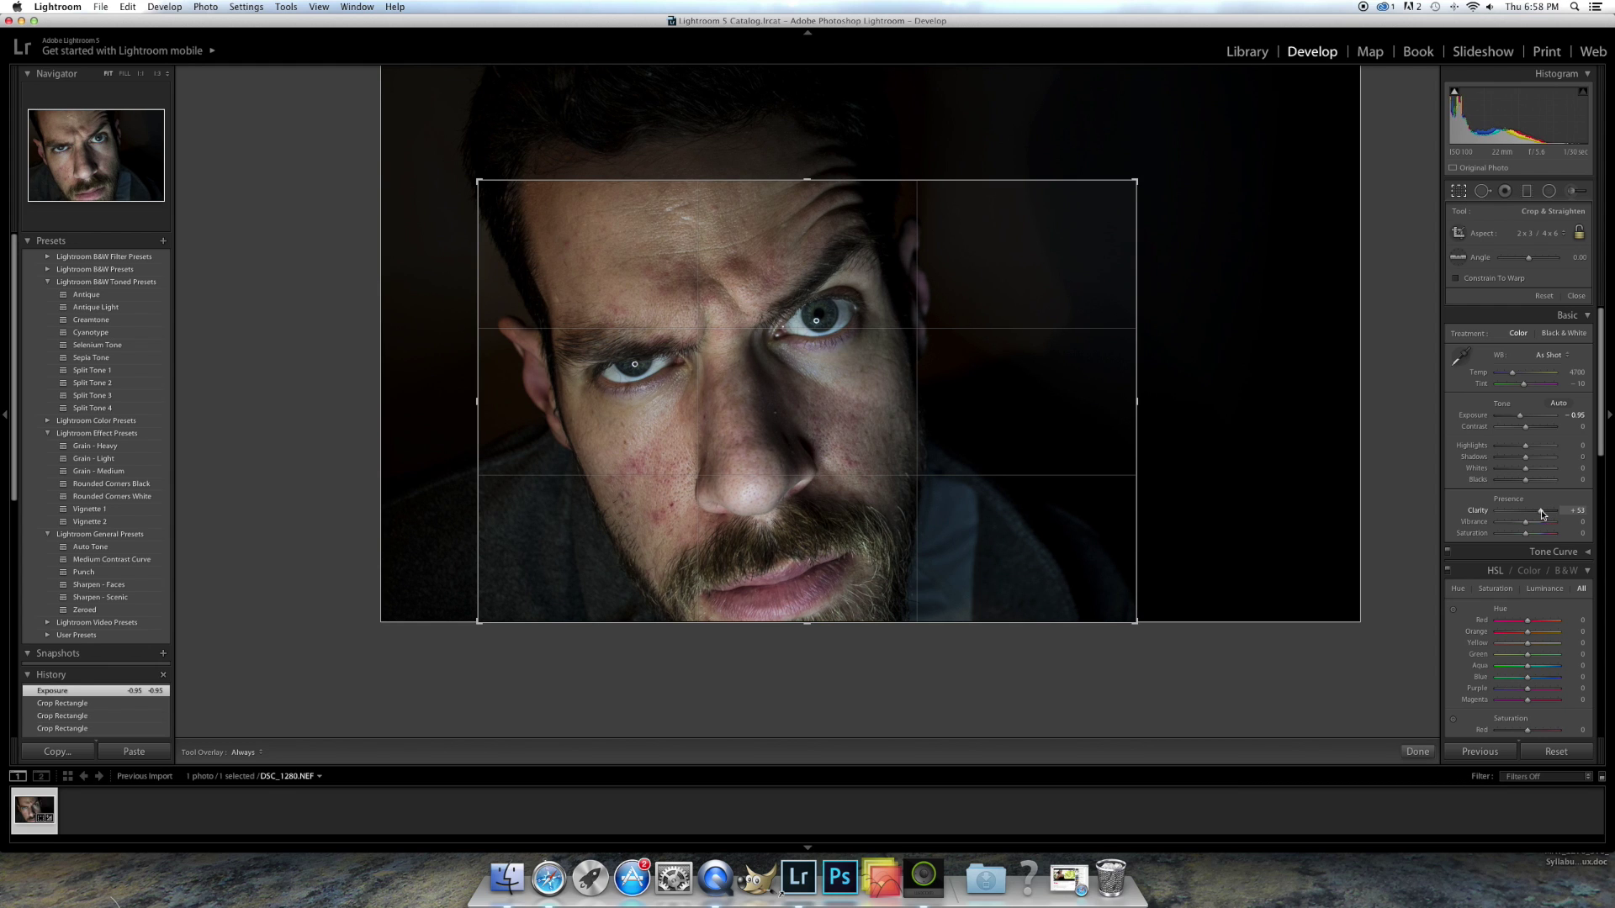
{"action": "left_click_drag", "start_coordinate": [1543, 519], "coordinate": [1543, 519]}
Step: Open the adjusted photo in Photoshop for further editing
{"action": "right_click", "coordinate": [32, 812]}
{"action": "mouse_move", "coordinate": [169, 587]}
{"action": "left_click", "coordinate": [268, 588]}
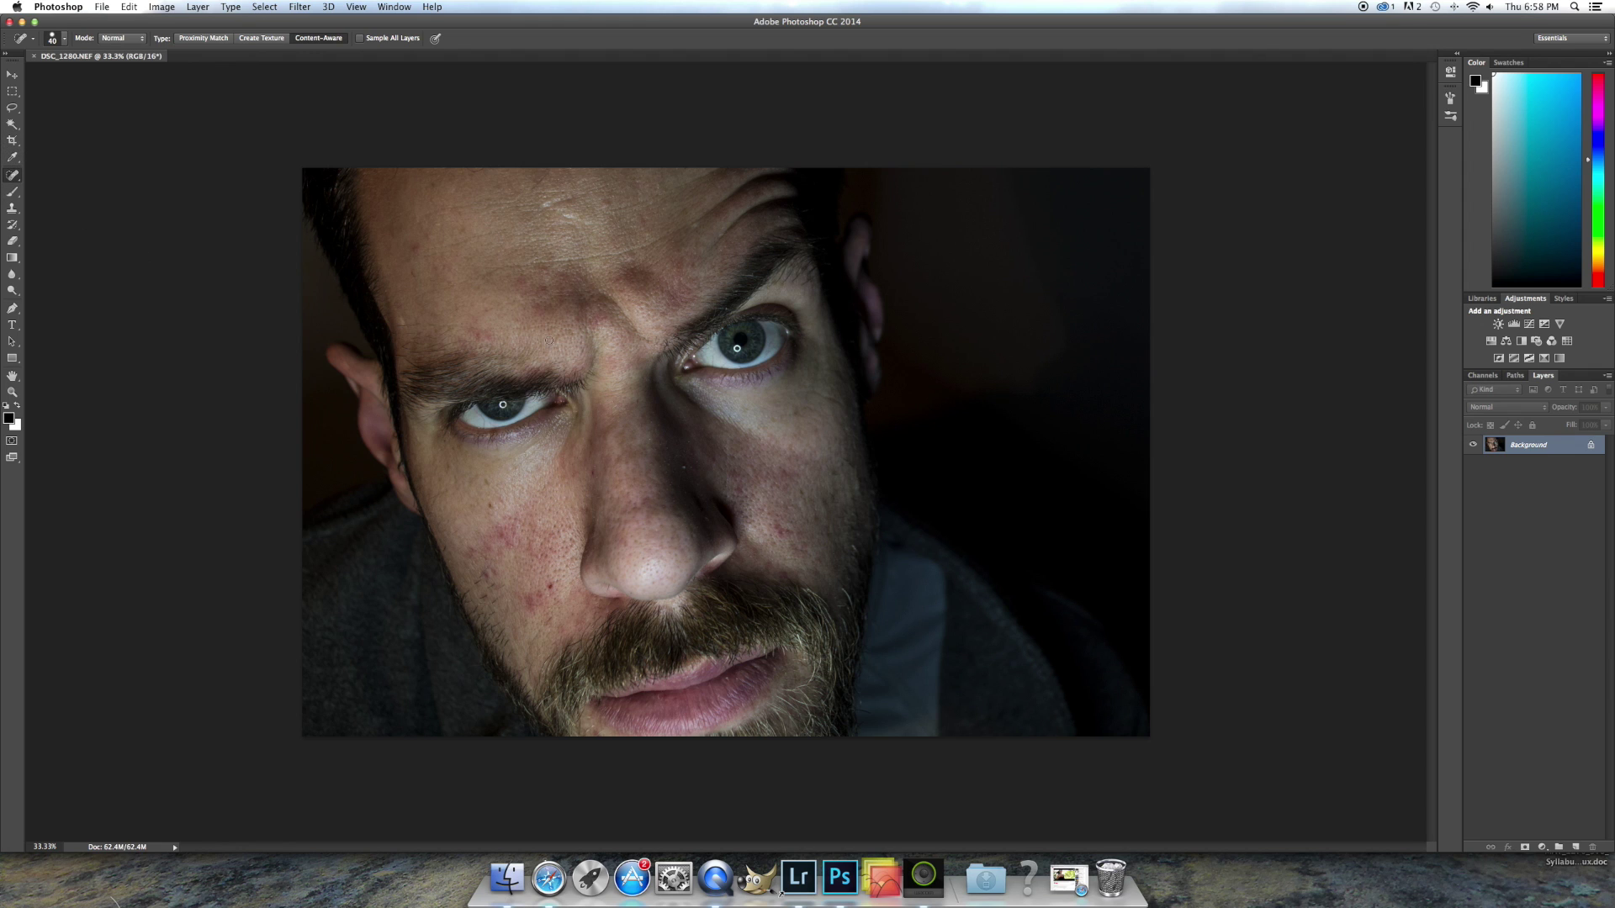
Step: Remove the skin blemishes on the left-hand cheek with the content-aware Spot Healing Brush
{"action": "left_click", "coordinate": [555, 581]}
{"action": "left_click_drag", "start_coordinate": [495, 580], "coordinate": [502, 582]}
{"action": "left_click_drag", "start_coordinate": [496, 595], "coordinate": [497, 603]}
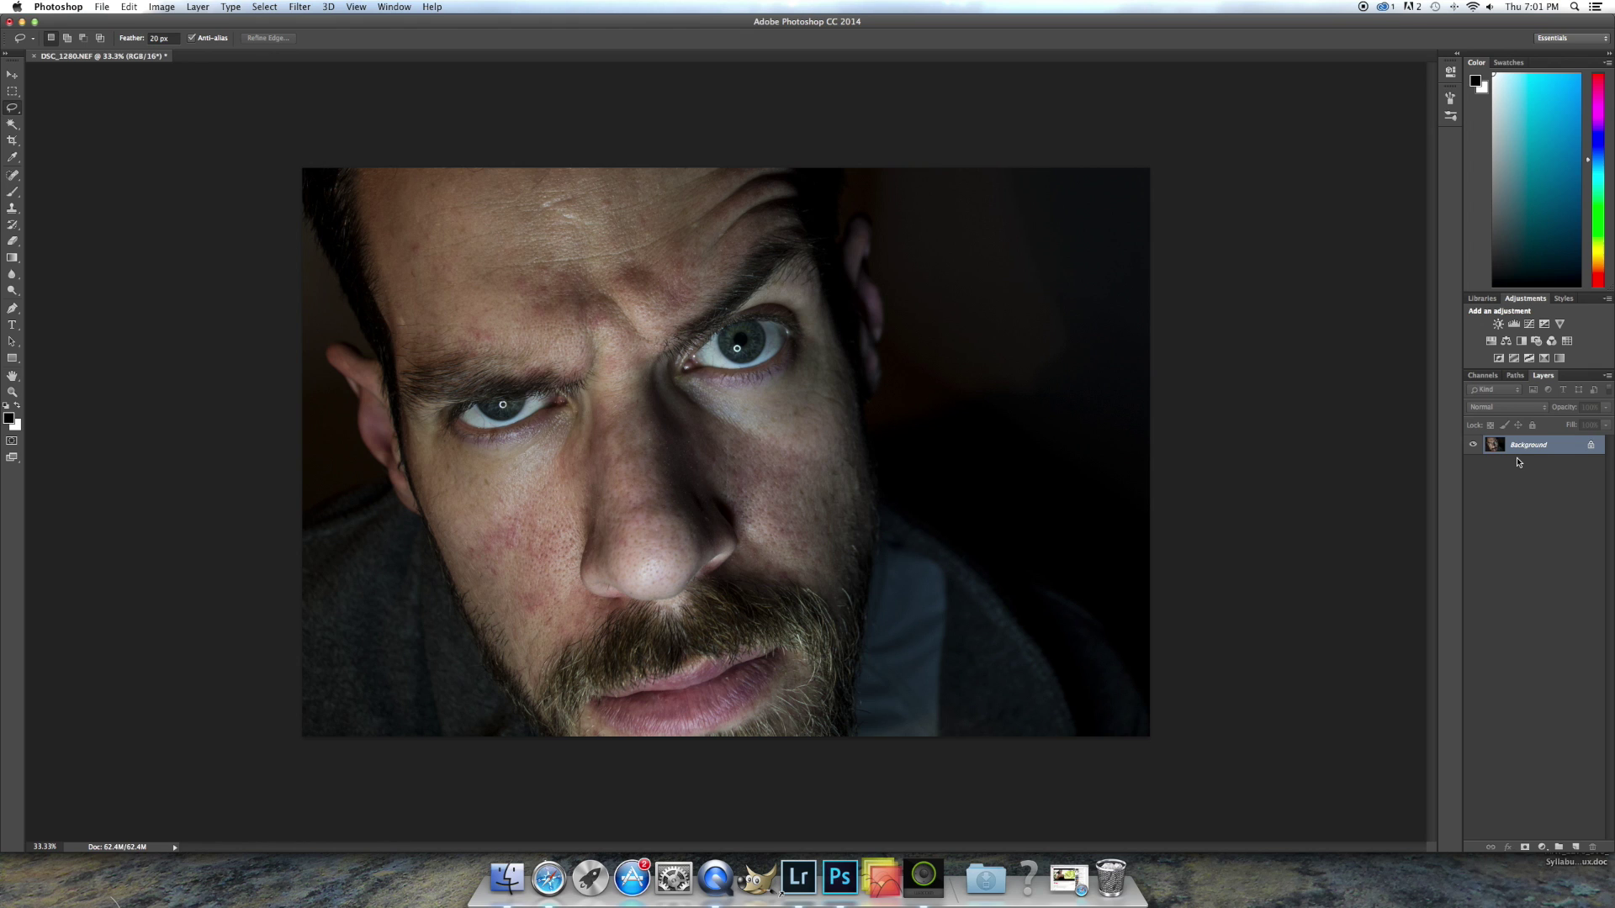
Step: Duplicate the background layer twice and make the lower copy, Layer 1, active
{"action": "key", "text": "ctrl+j"}
{"action": "key", "text": "ctrl+j"}
{"action": "left_click", "coordinate": [1522, 464]}
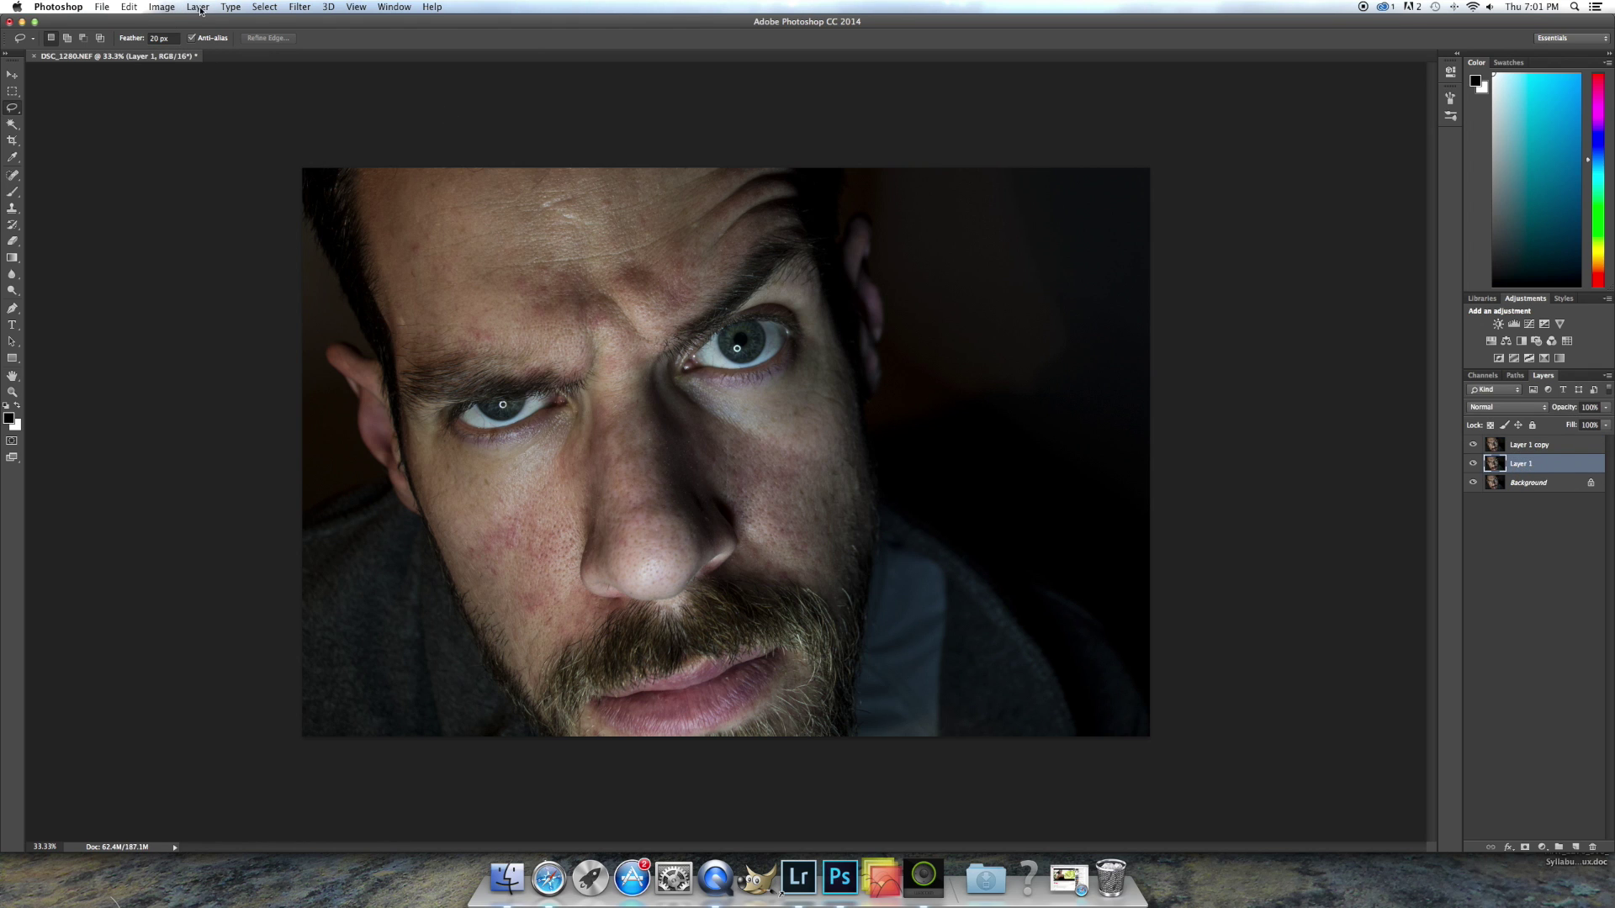
Step: Apply a Gaussian Blur with a radius of 4.7 pixels to Layer 1
{"action": "left_click", "coordinate": [299, 7]}
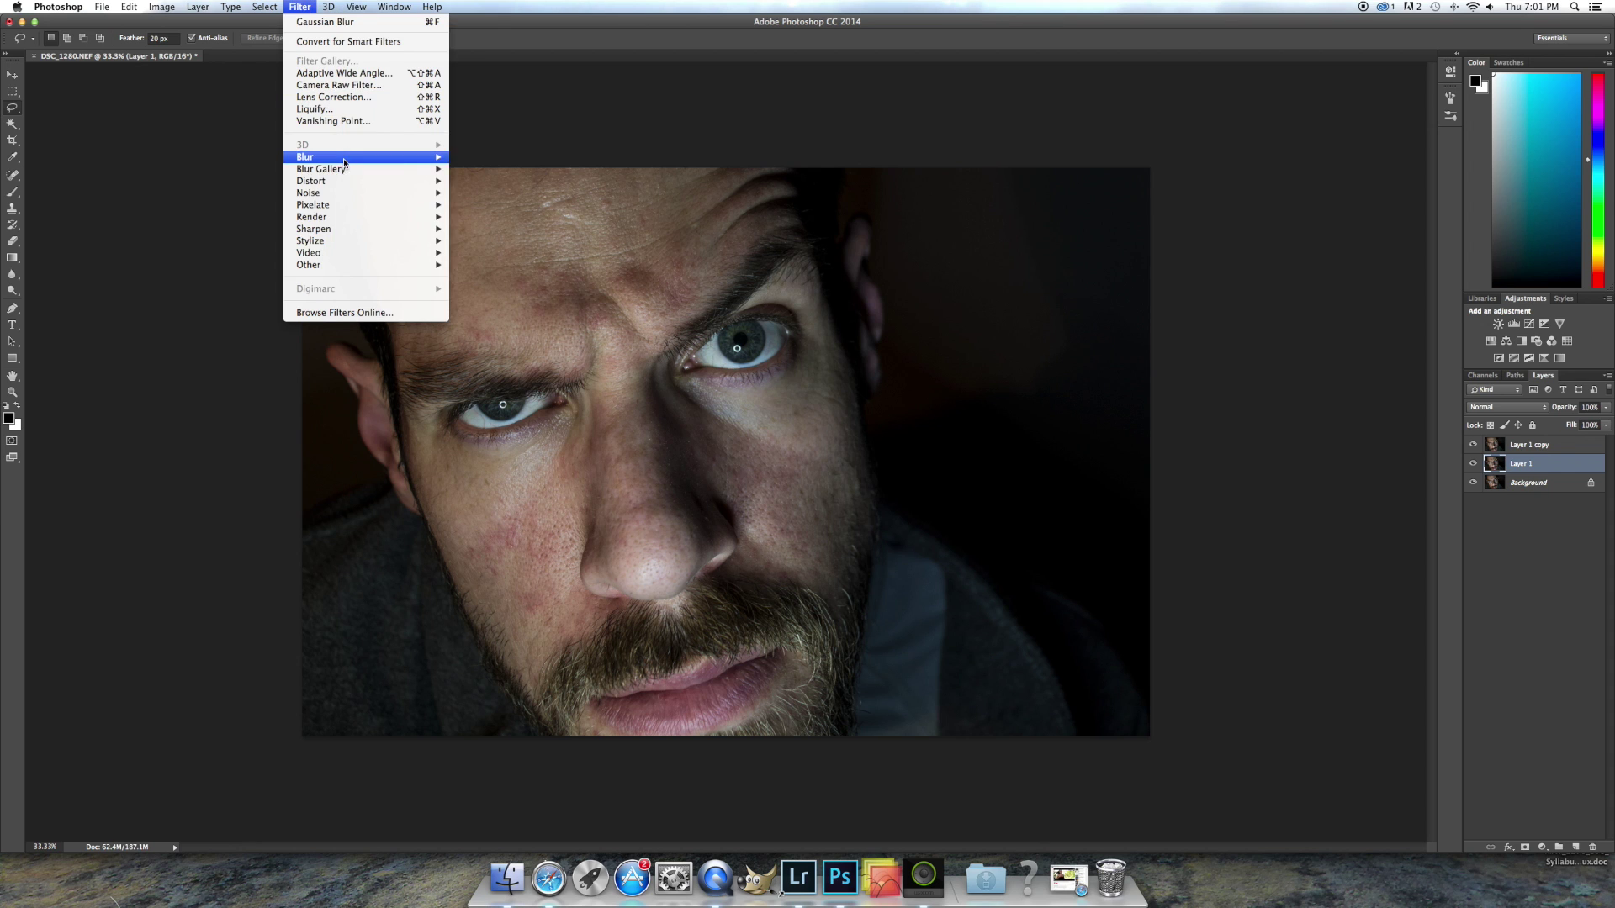
{"action": "mouse_move", "coordinate": [360, 158]}
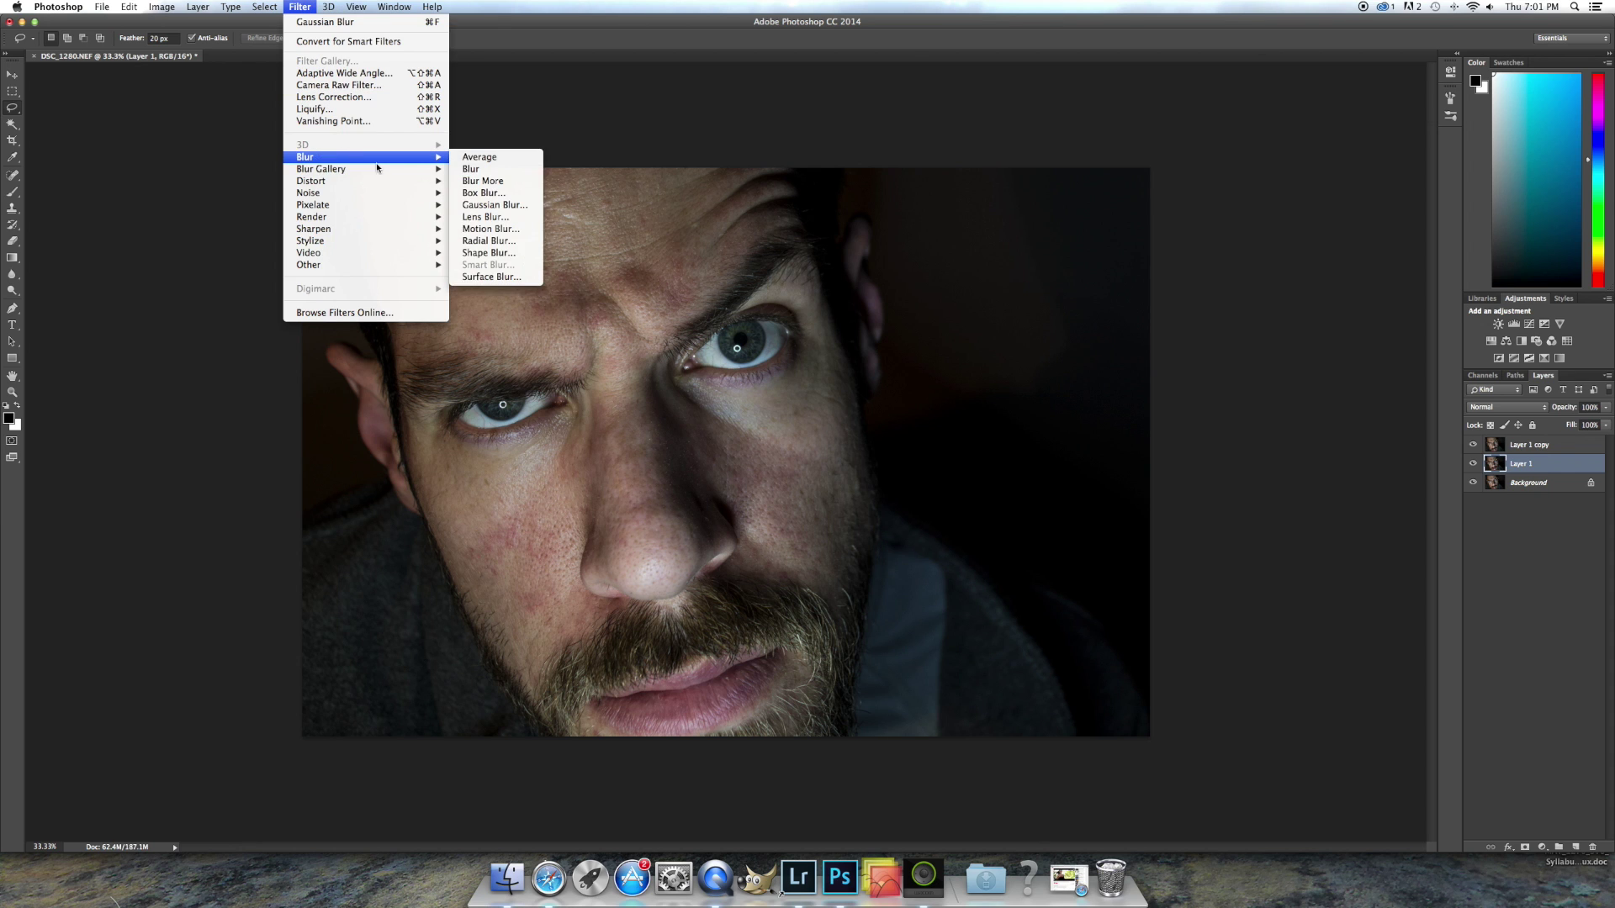
{"action": "left_click", "coordinate": [493, 204]}
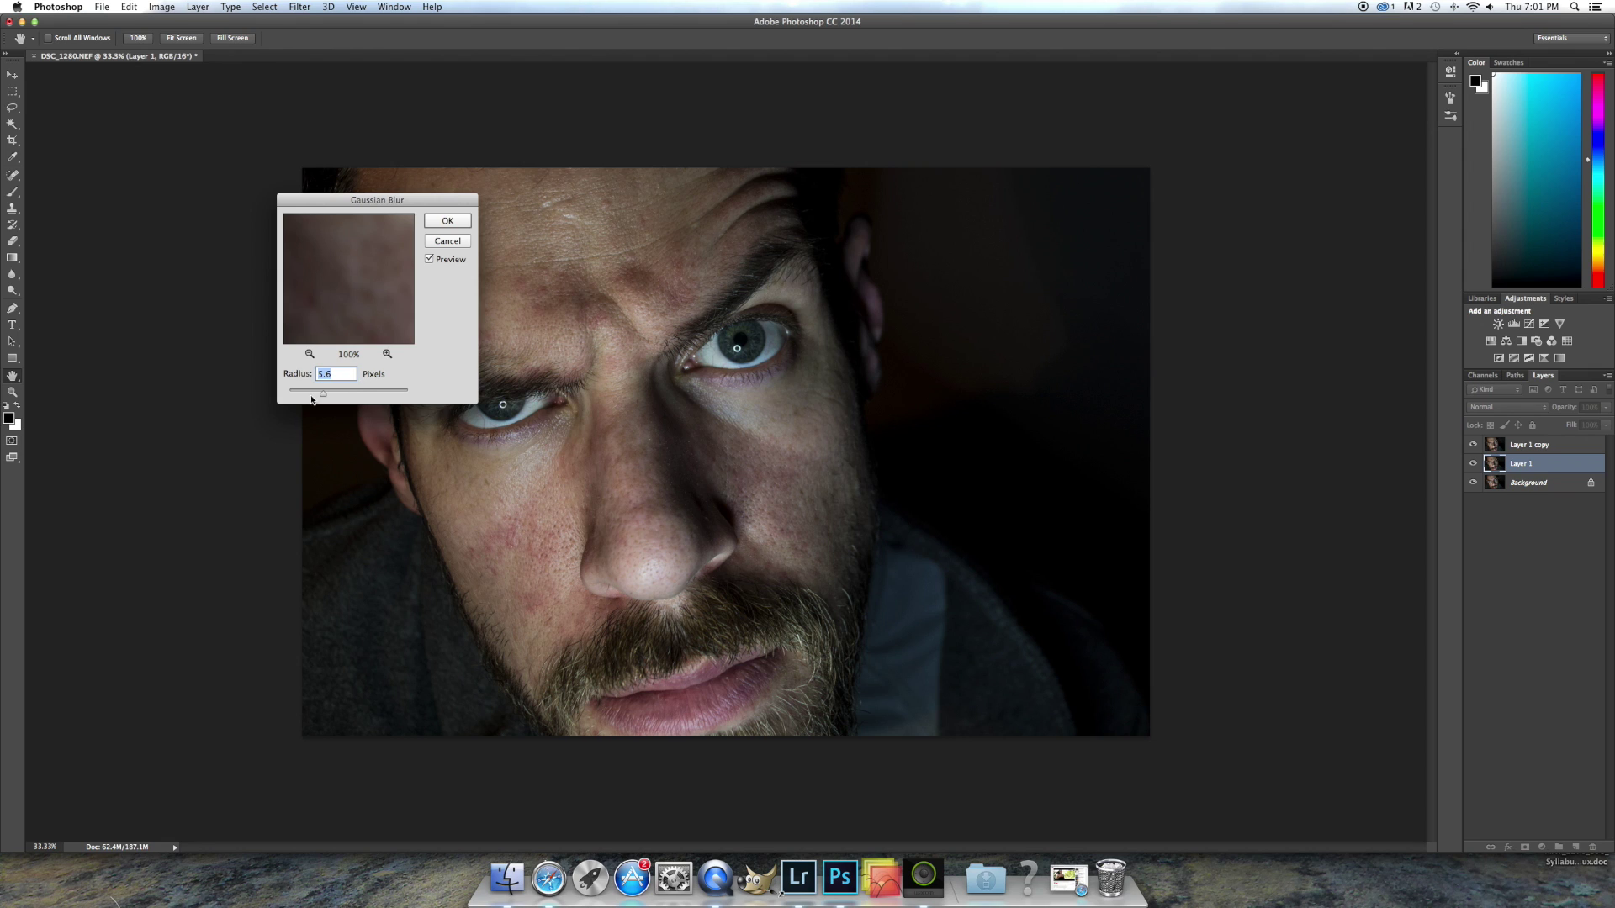
{"action": "left_click", "coordinate": [344, 394]}
{"action": "left_click", "coordinate": [448, 221]}
{"action": "key", "text": "l"}
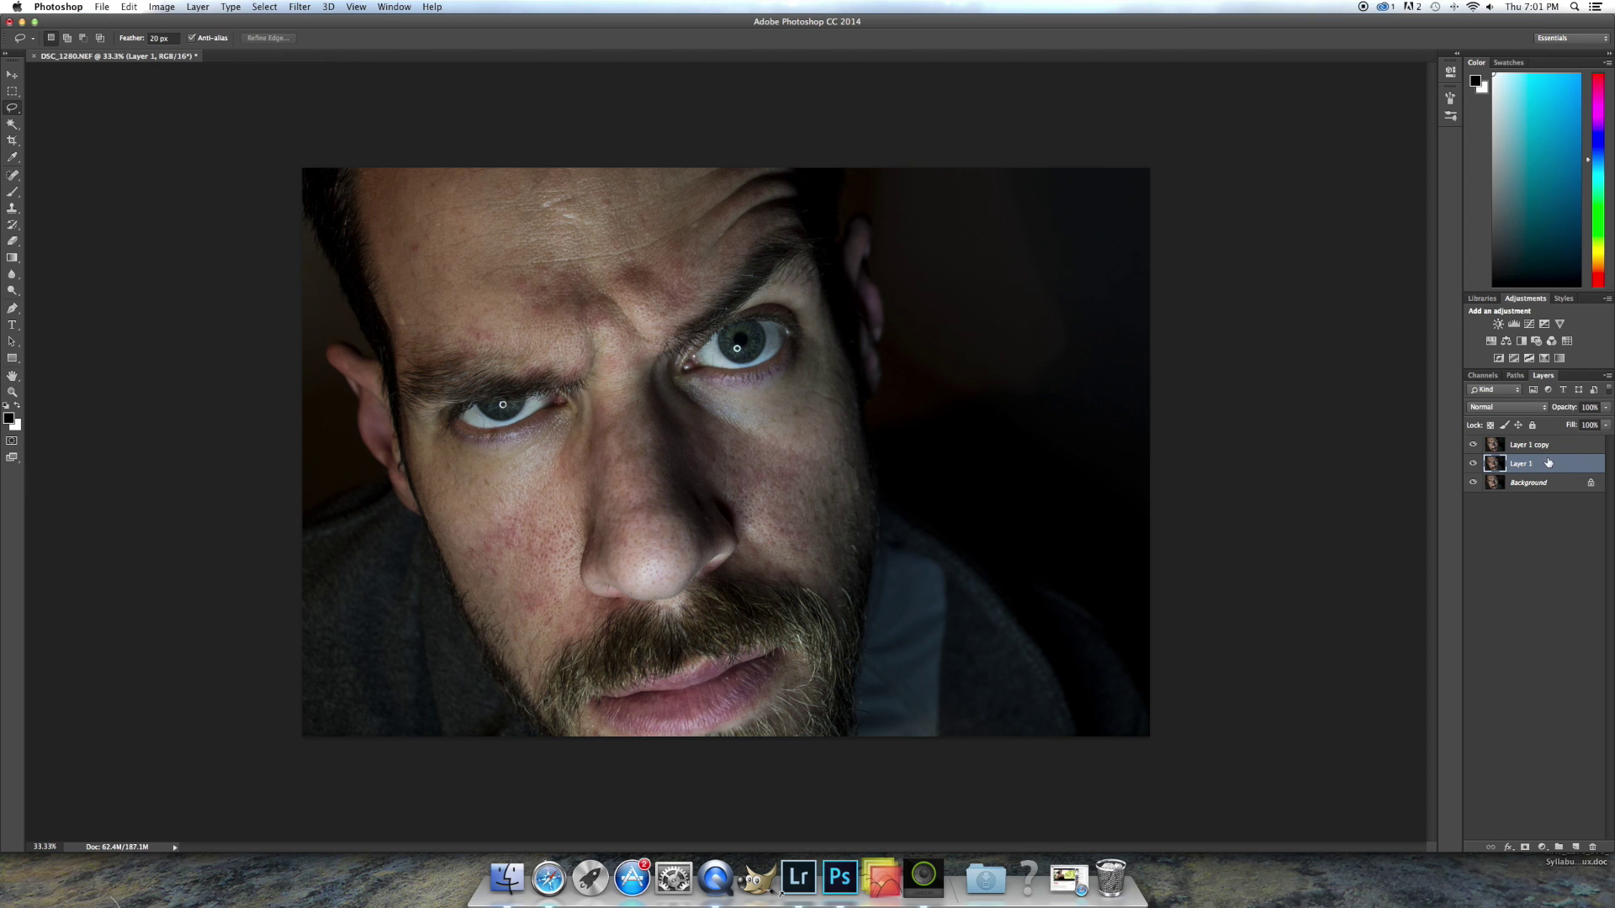
Step: Use Apply Image on Layer 1 copy with Layer 1 as source, Subtract blending, scale 2 and offset 128, and set its blend mode to Linear Light
{"action": "left_click", "coordinate": [1552, 446]}
{"action": "left_click", "coordinate": [168, 7]}
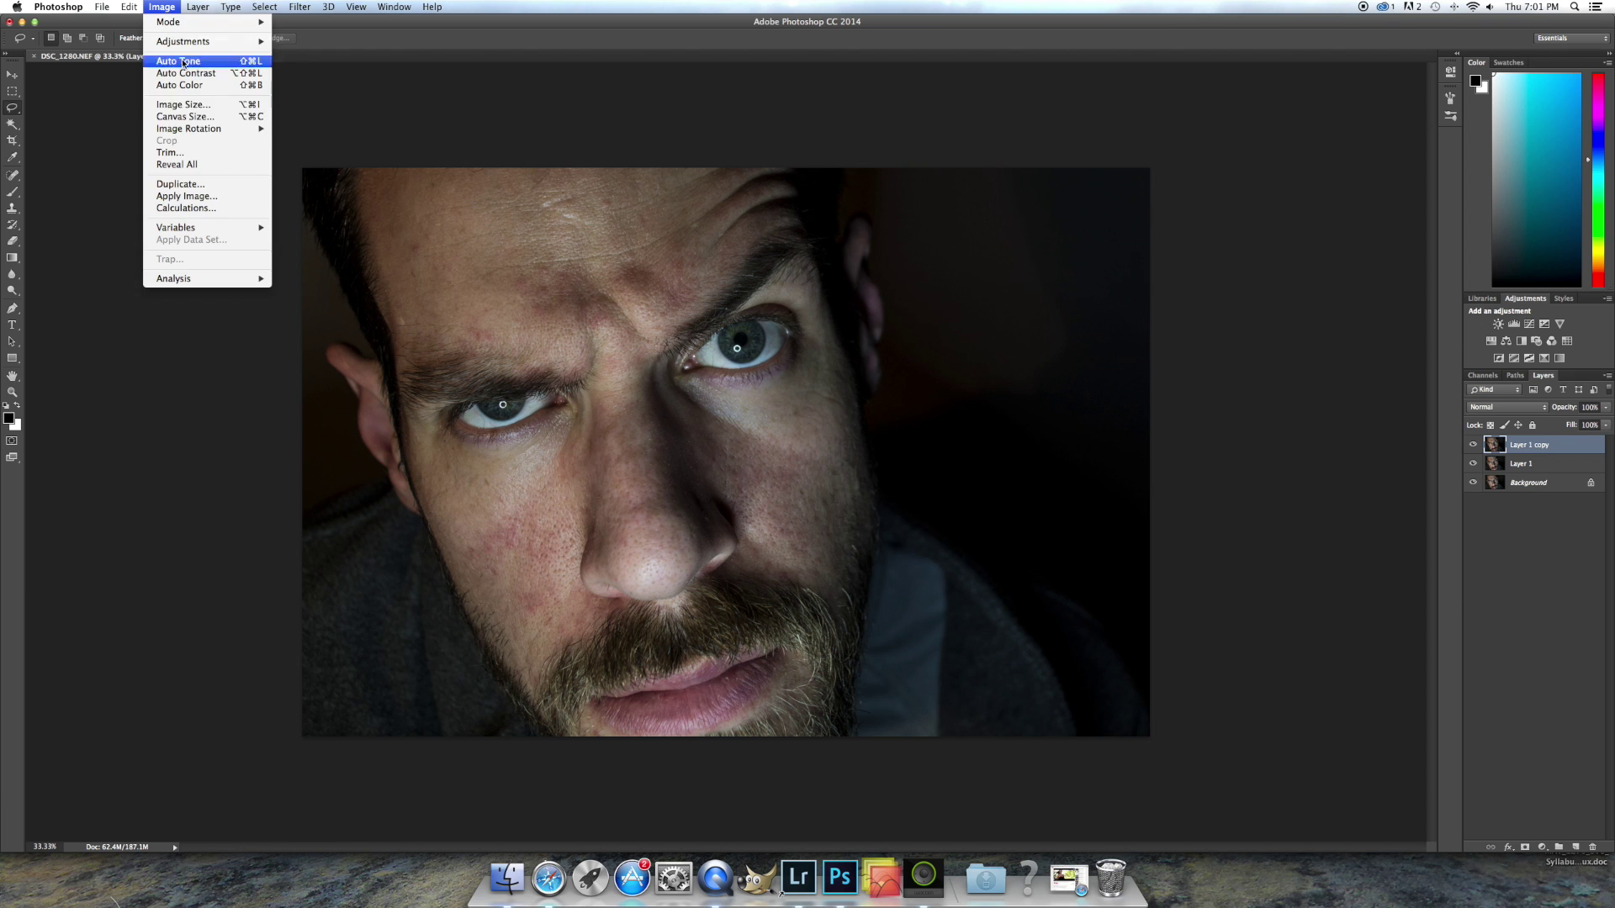
{"action": "left_click", "coordinate": [186, 196]}
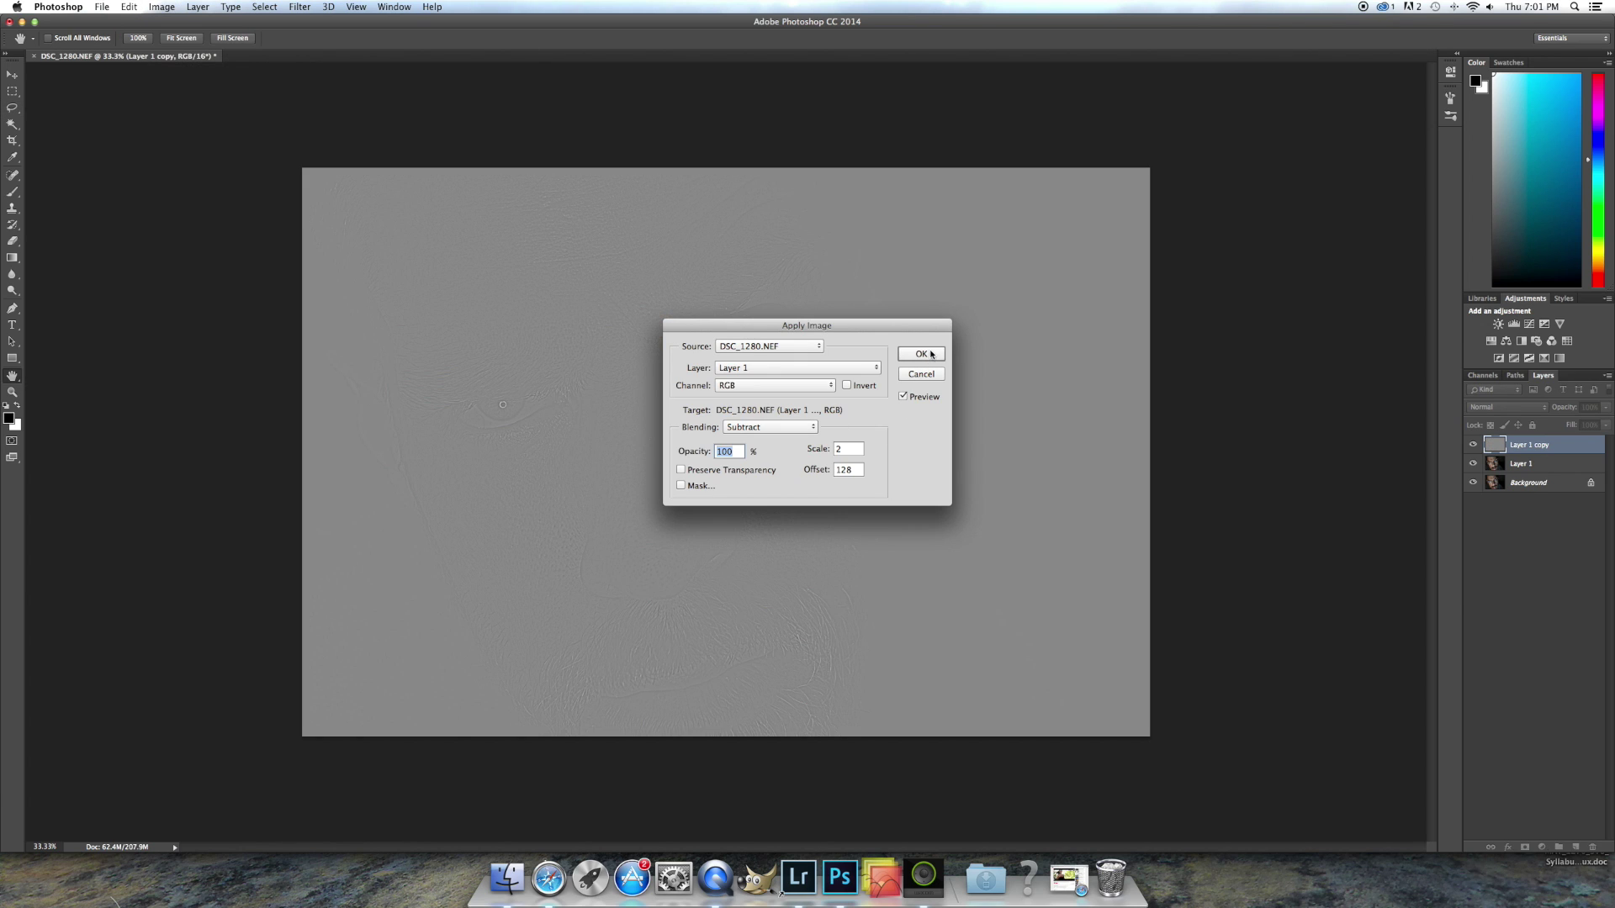
{"action": "left_click", "coordinate": [837, 366]}
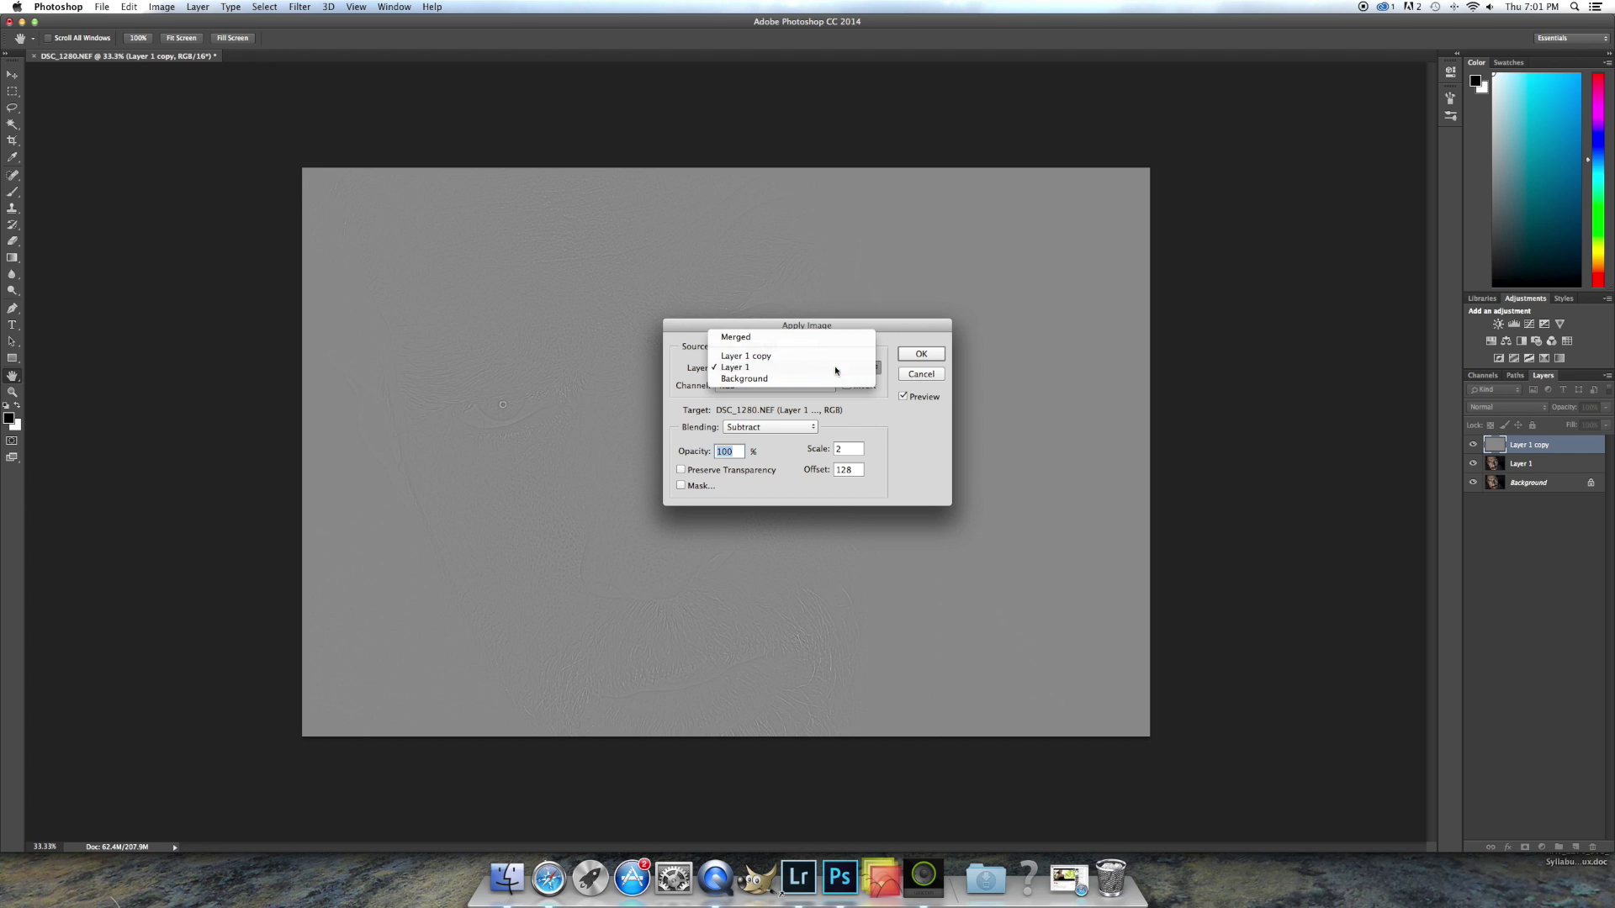
{"action": "left_click", "coordinate": [831, 367]}
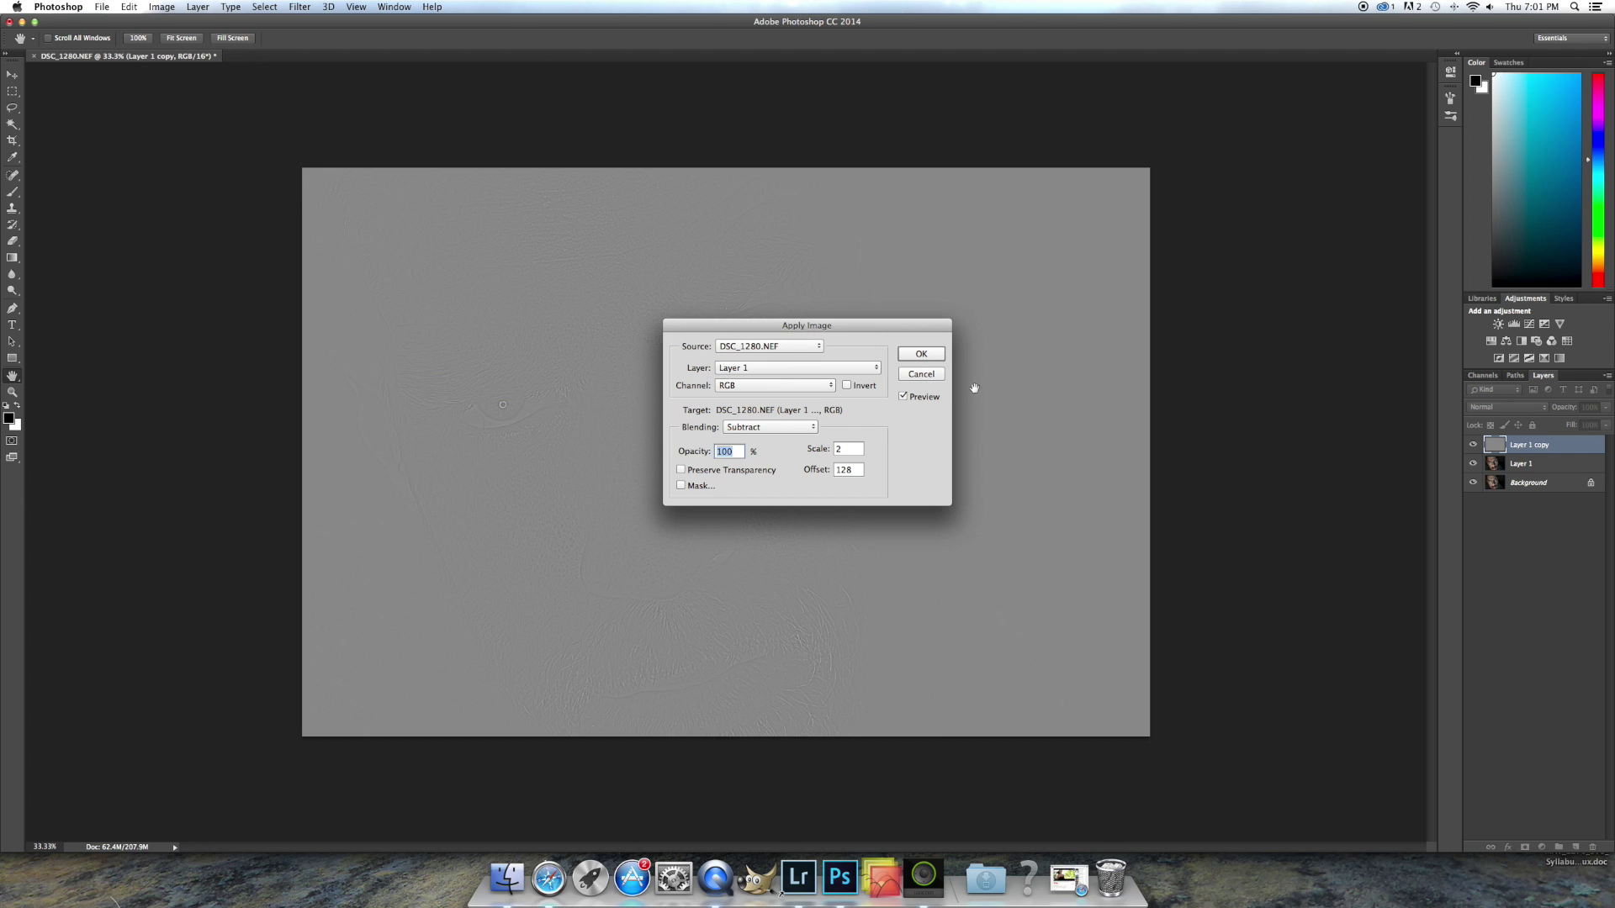
{"action": "left_click", "coordinate": [920, 355]}
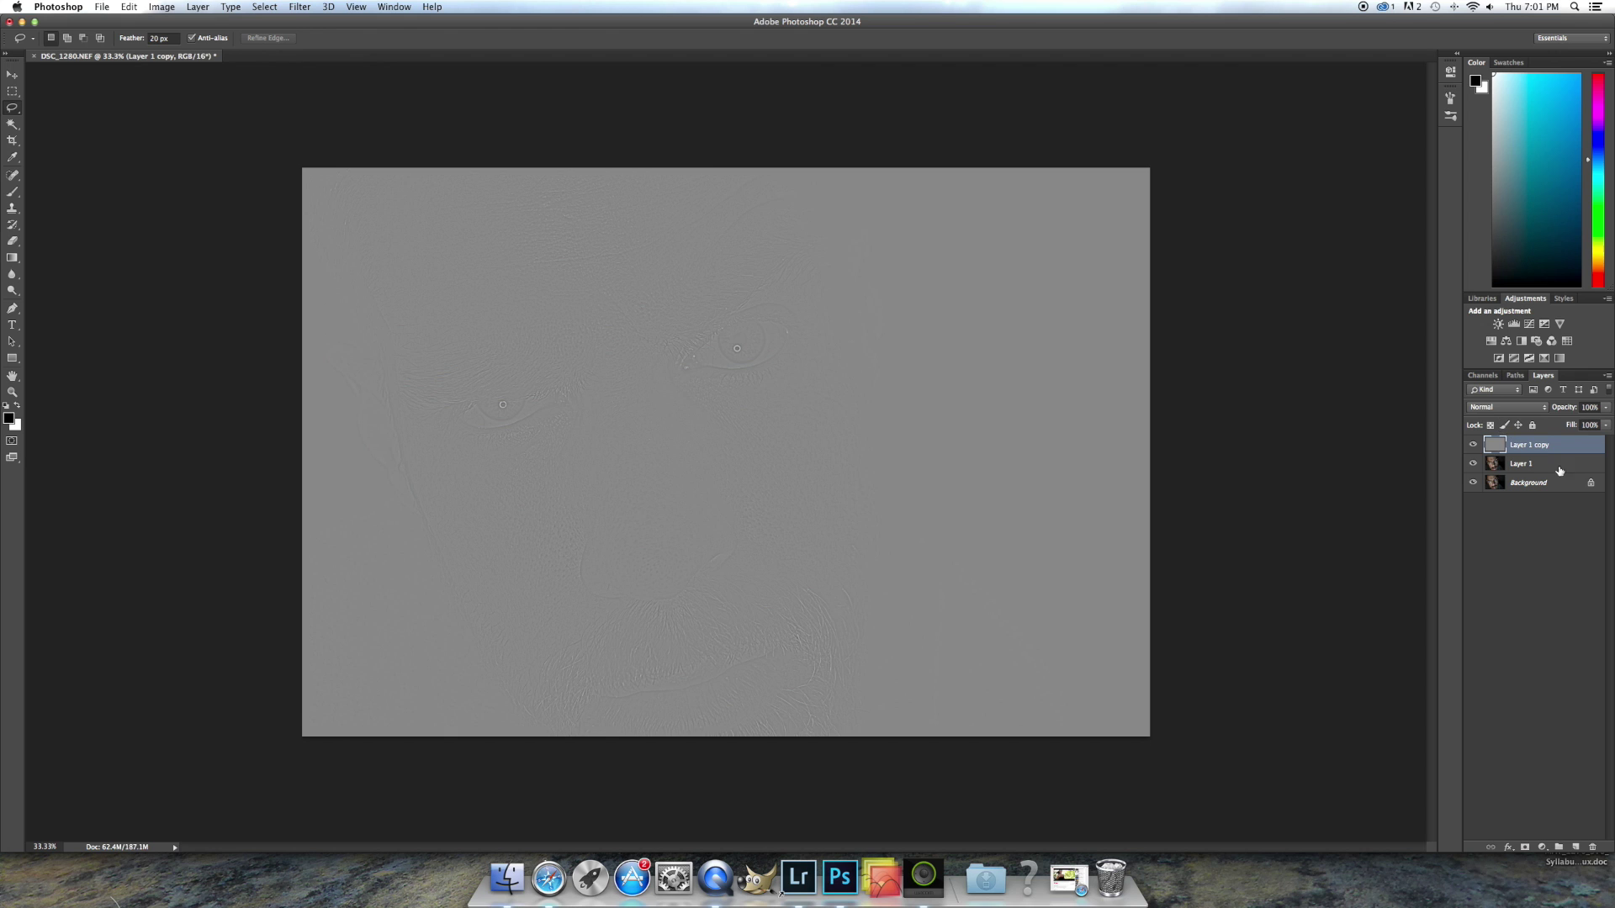
{"action": "left_click", "coordinate": [1482, 409]}
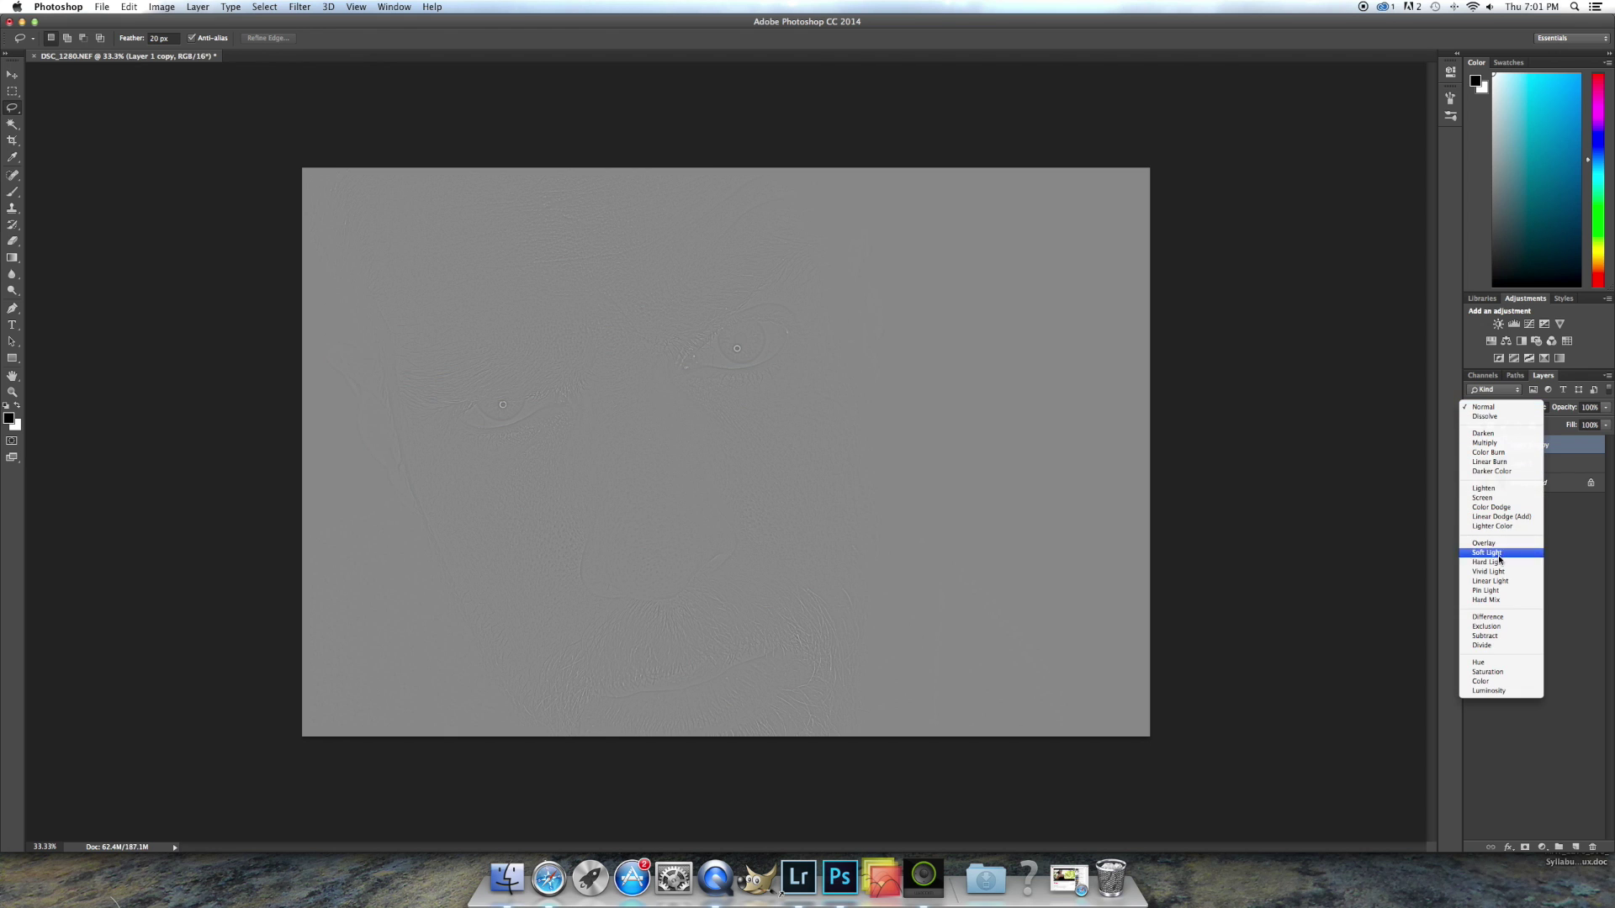
{"action": "left_click", "coordinate": [1506, 581]}
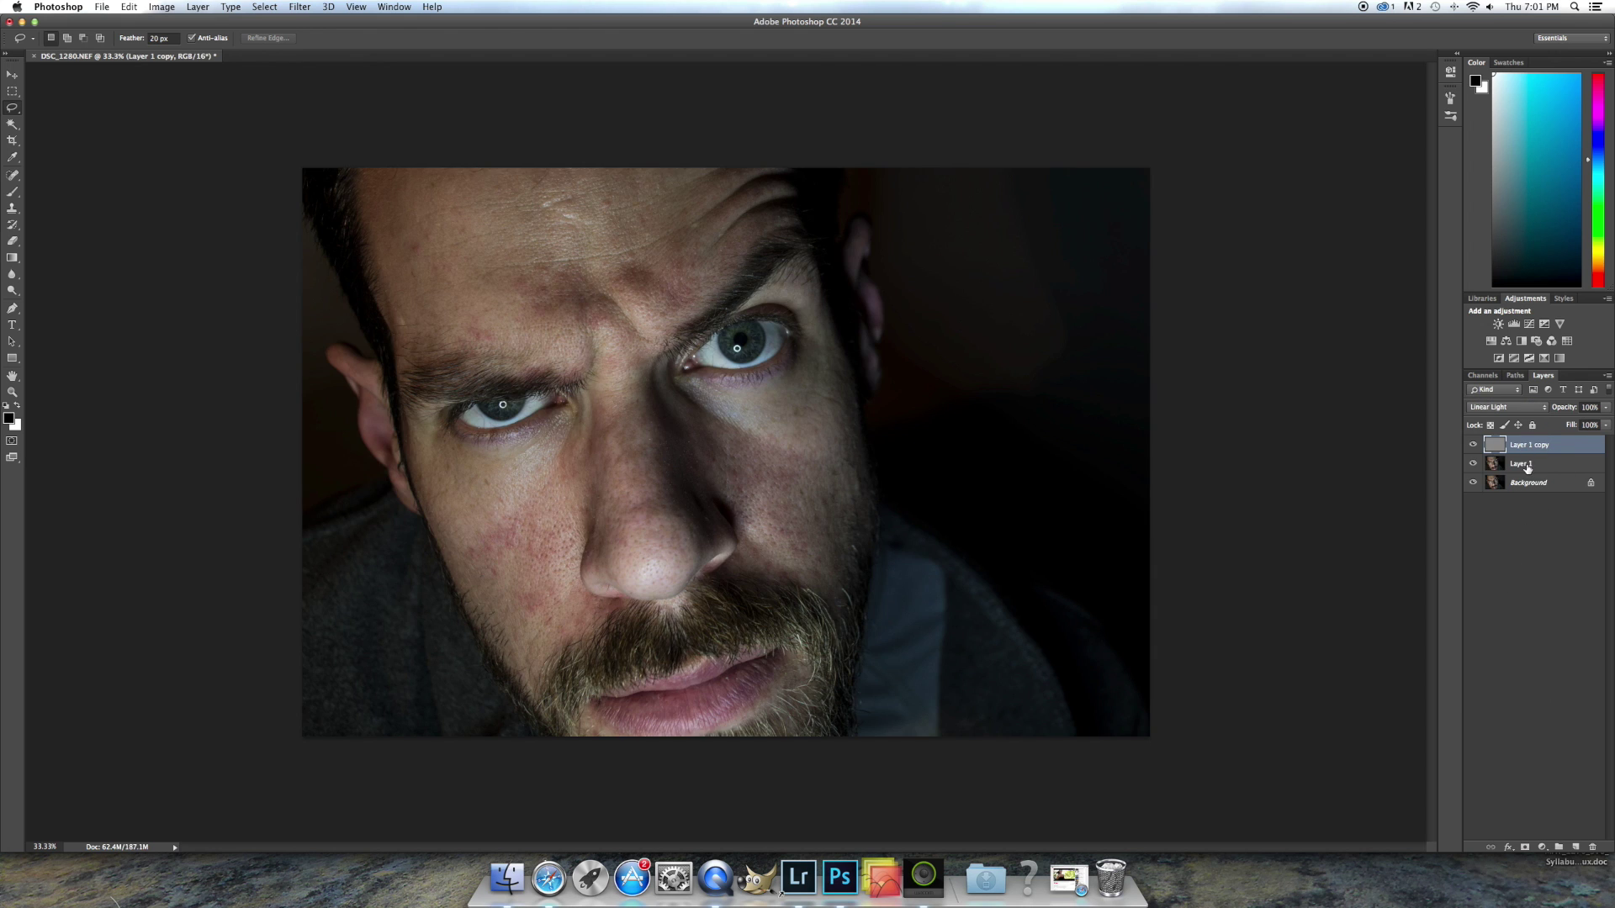
Step: Lasso the reddish patch of skin on the left-hand cheek, working on Layer 1
{"action": "left_click", "coordinate": [1526, 466]}
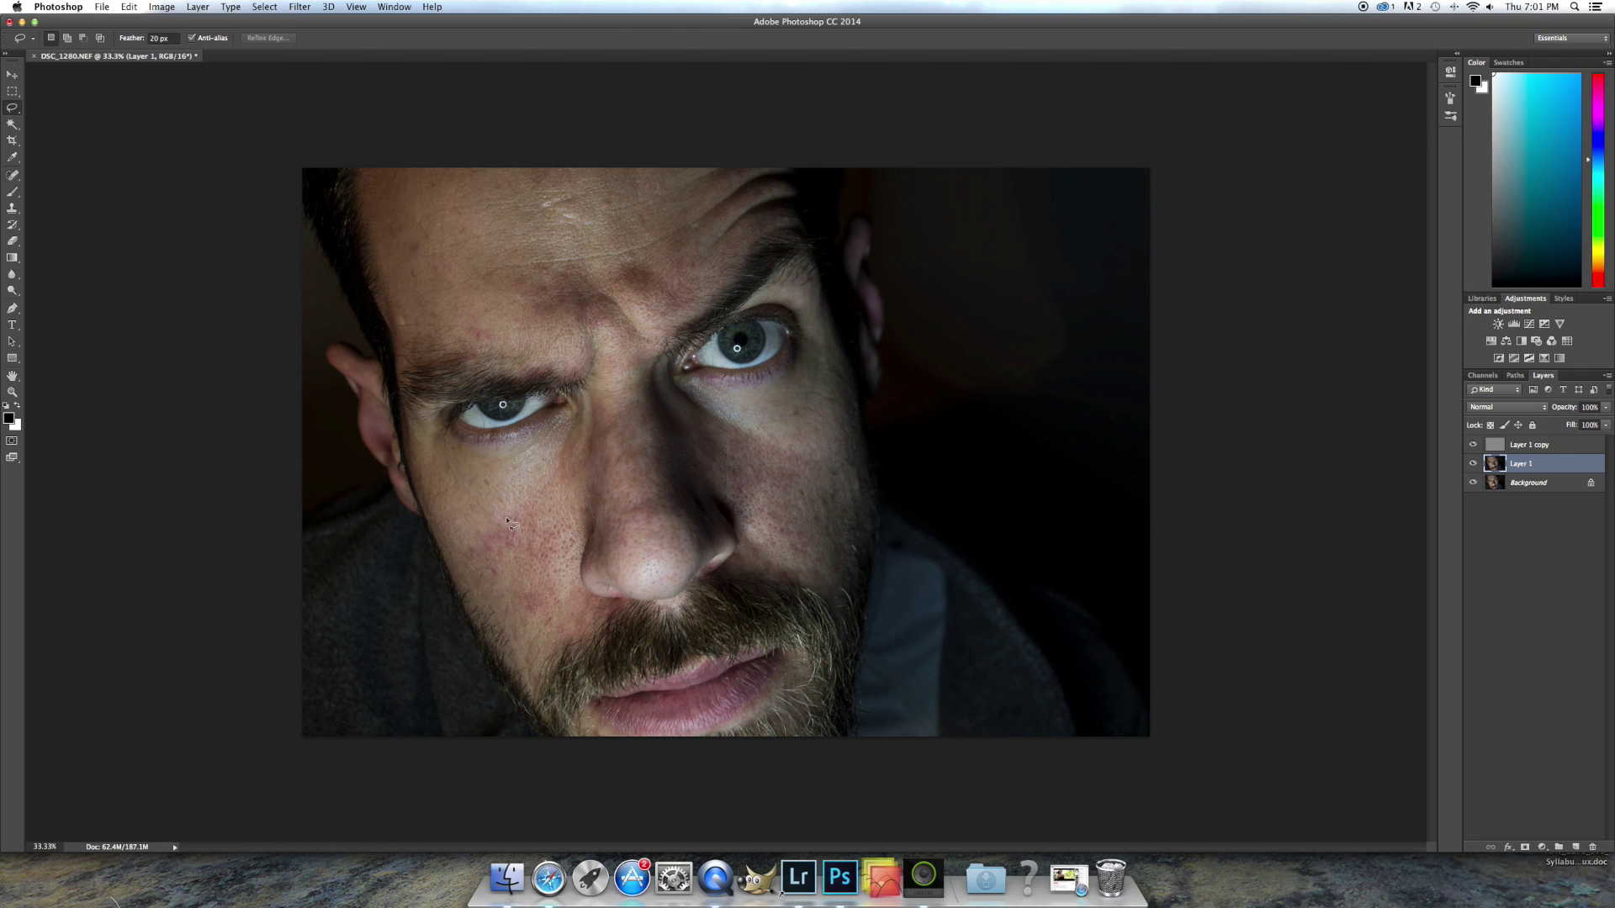
{"action": "mouse_move", "coordinate": [472, 525]}
{"action": "left_mouse_down"}
{"action": "mouse_move", "coordinate": [513, 594]}
{"action": "mouse_move", "coordinate": [550, 599]}
{"action": "left_mouse_up"}
{"action": "left_click_drag", "start_coordinate": [564, 506], "coordinate": [566, 508]}
Step: Smooth the selected cheek patch with a Gaussian Blur, trying larger radii before applying a moderate one
{"action": "left_click", "coordinate": [298, 12]}
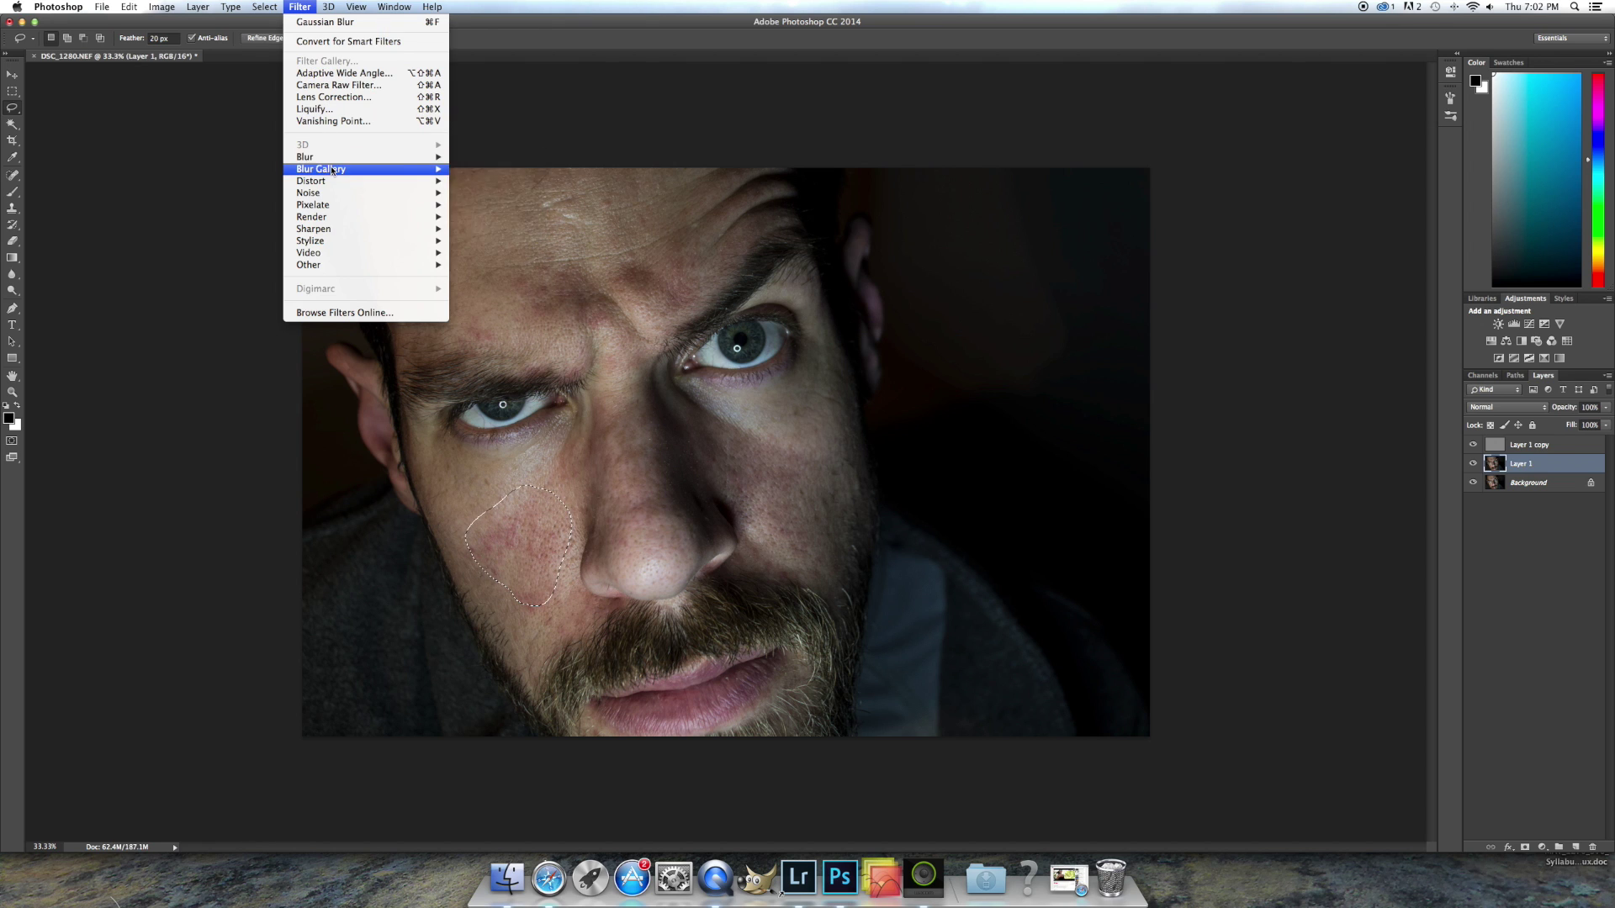
{"action": "mouse_move", "coordinate": [339, 160]}
{"action": "left_click", "coordinate": [487, 206]}
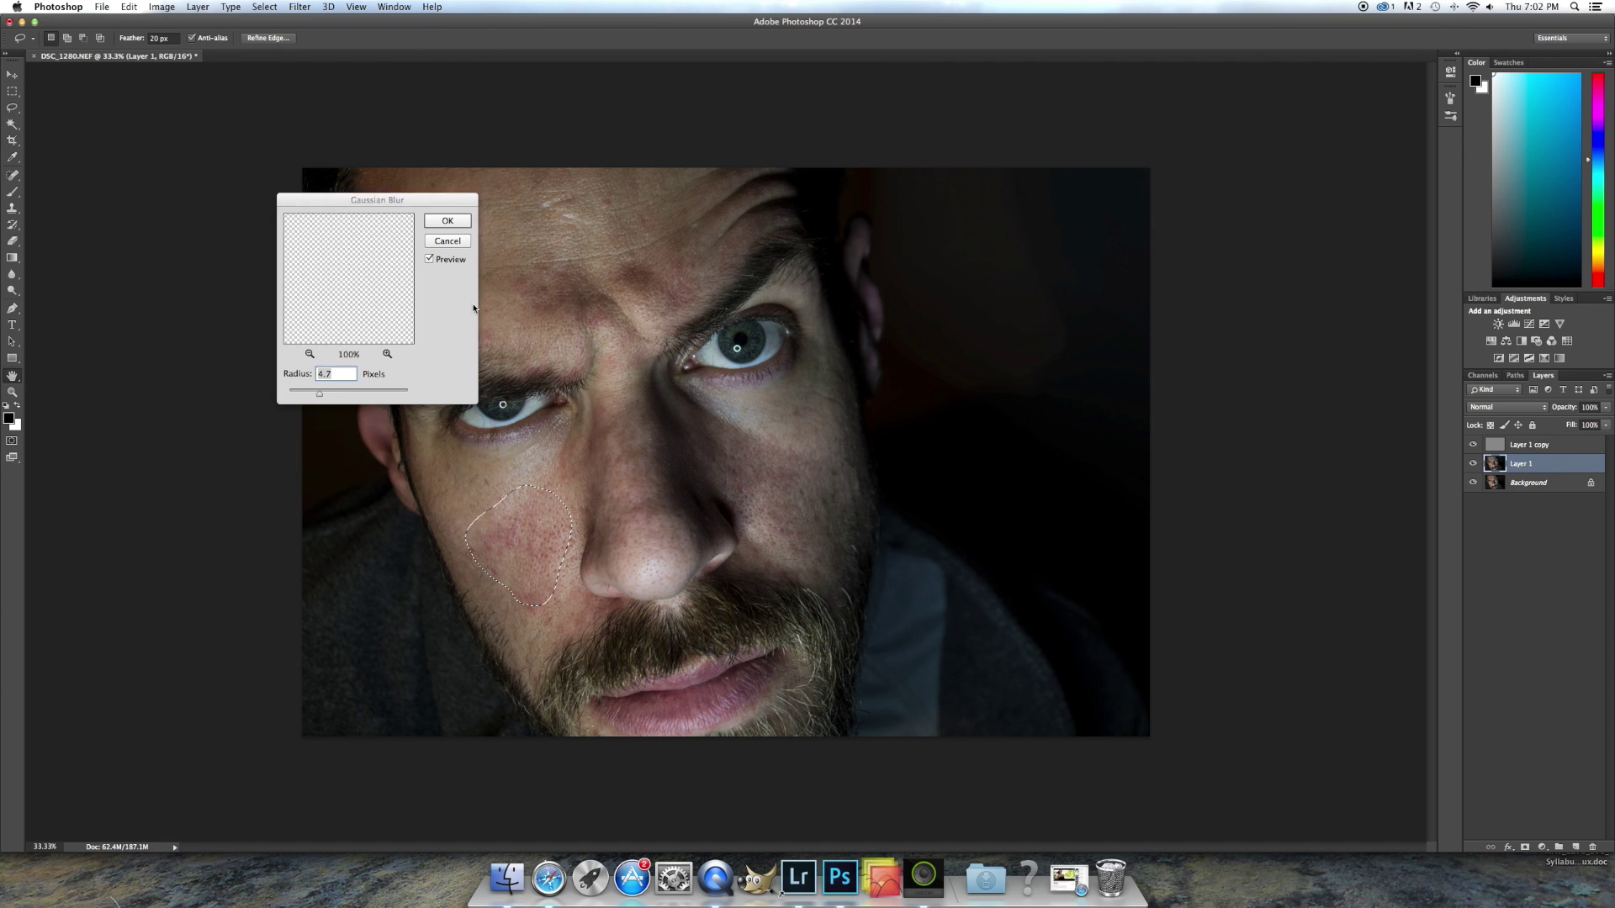
{"action": "left_click_drag", "start_coordinate": [319, 393], "coordinate": [348, 393]}
{"action": "left_click", "coordinate": [337, 393]}
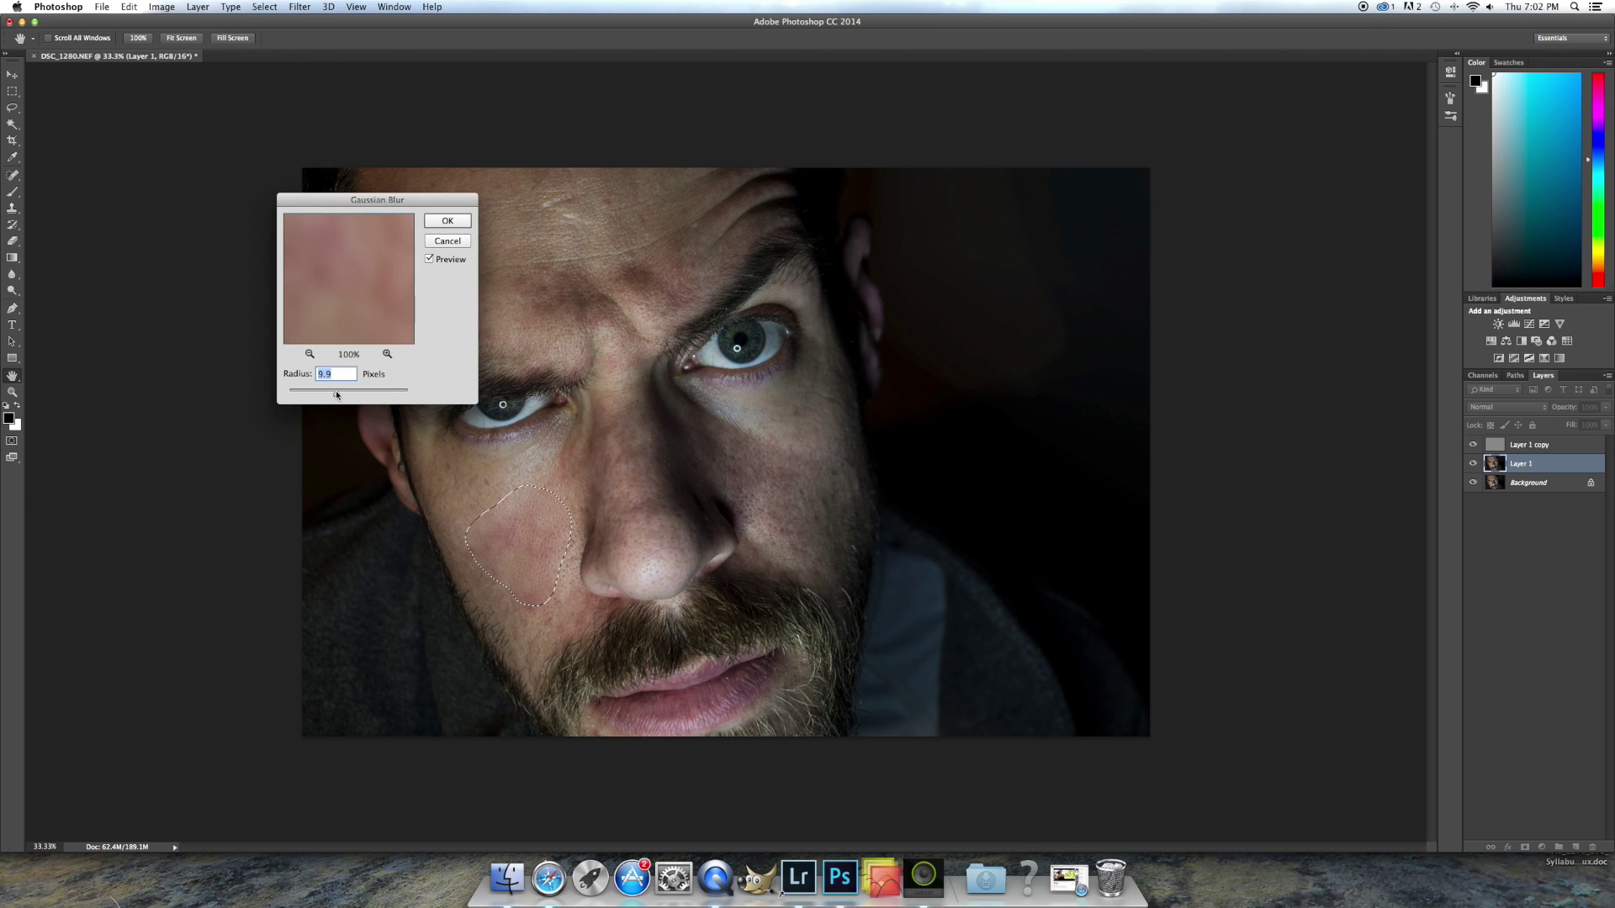
{"action": "left_click_drag", "start_coordinate": [320, 399], "coordinate": [315, 397]}
{"action": "left_click", "coordinate": [447, 221]}
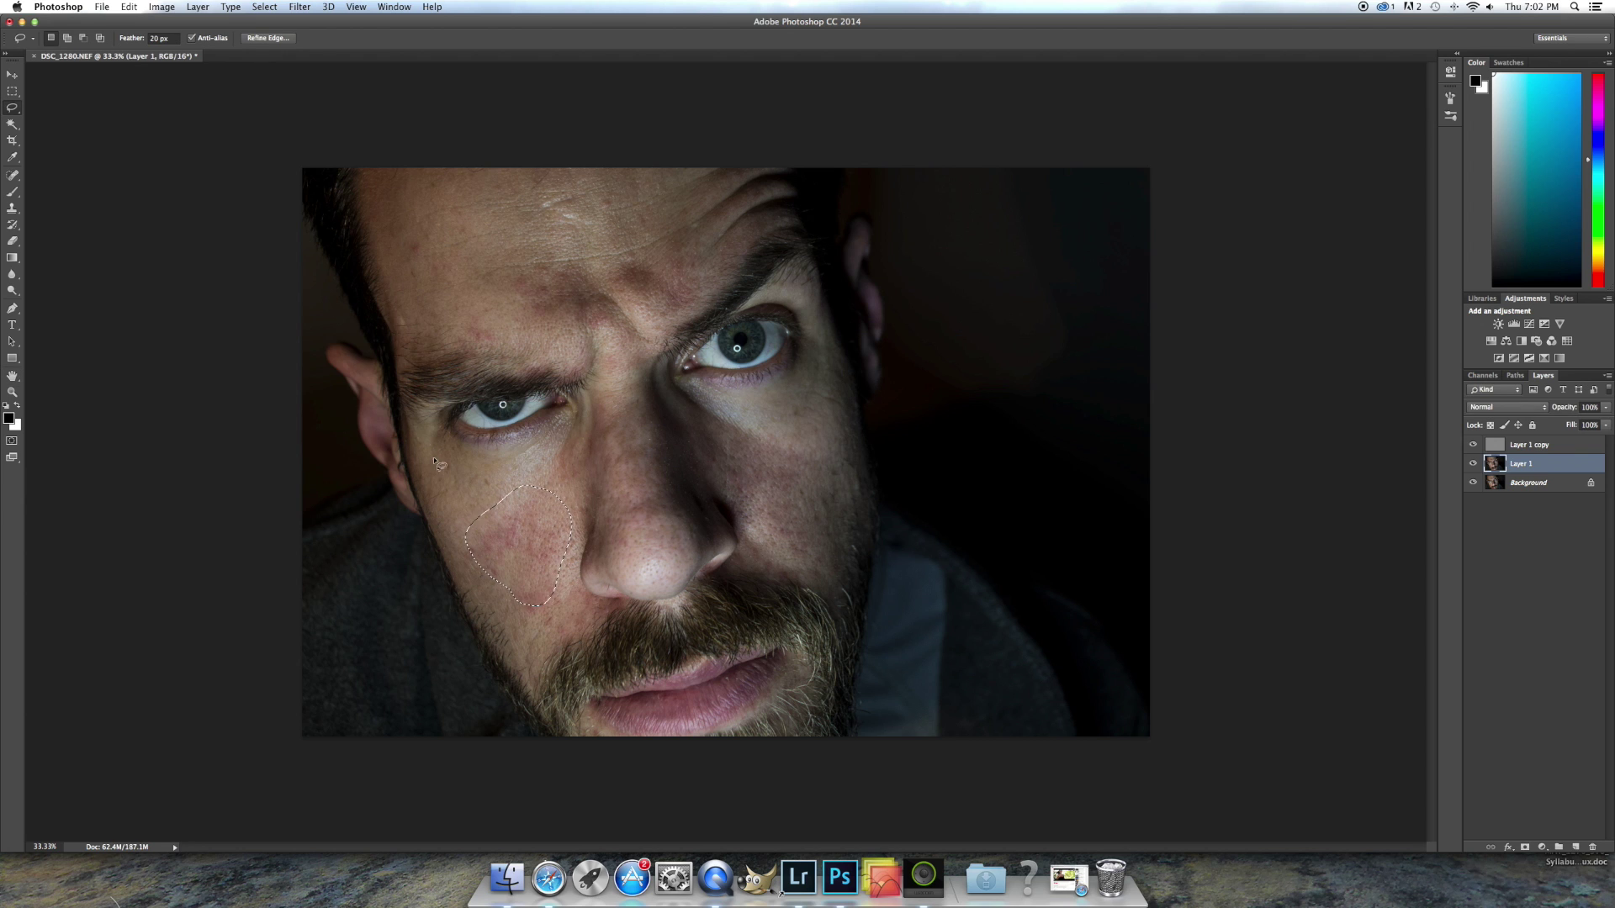
Step: Lasso skin areas under the right-hand eye, on the nose bridge and across the forehead in turn, and clear the selection
{"action": "mouse_move", "coordinate": [695, 415]}
{"action": "left_mouse_down"}
{"action": "mouse_move", "coordinate": [725, 500]}
{"action": "mouse_move", "coordinate": [795, 530]}
{"action": "mouse_move", "coordinate": [778, 435]}
{"action": "mouse_move", "coordinate": [696, 415]}
{"action": "left_mouse_up"}
{"action": "mouse_move", "coordinate": [604, 407]}
{"action": "left_mouse_down"}
{"action": "mouse_move", "coordinate": [605, 511]}
{"action": "mouse_move", "coordinate": [662, 533]}
{"action": "mouse_move", "coordinate": [665, 425]}
{"action": "mouse_move", "coordinate": [616, 411]}
{"action": "left_mouse_up"}
{"action": "mouse_move", "coordinate": [647, 249]}
{"action": "left_mouse_down"}
{"action": "mouse_move", "coordinate": [582, 293]}
{"action": "mouse_move", "coordinate": [523, 298]}
{"action": "mouse_move", "coordinate": [603, 336]}
{"action": "mouse_move", "coordinate": [632, 255]}
{"action": "mouse_move", "coordinate": [616, 266]}
{"action": "left_mouse_up"}
{"action": "mouse_move", "coordinate": [562, 257]}
{"action": "left_mouse_down"}
{"action": "mouse_move", "coordinate": [509, 183]}
{"action": "mouse_move", "coordinate": [429, 183]}
{"action": "mouse_move", "coordinate": [401, 203]}
{"action": "mouse_move", "coordinate": [405, 289]}
{"action": "mouse_move", "coordinate": [544, 296]}
{"action": "left_mouse_up"}
{"action": "mouse_move", "coordinate": [533, 174]}
{"action": "left_mouse_down"}
{"action": "mouse_move", "coordinate": [562, 249]}
{"action": "mouse_move", "coordinate": [698, 229]}
{"action": "mouse_move", "coordinate": [589, 76]}
{"action": "mouse_move", "coordinate": [587, 92]}
{"action": "left_mouse_up"}
{"action": "key", "text": "super+d"}
Step: Flatten the image and add a new empty layer above the background
{"action": "right_click", "coordinate": [1548, 447]}
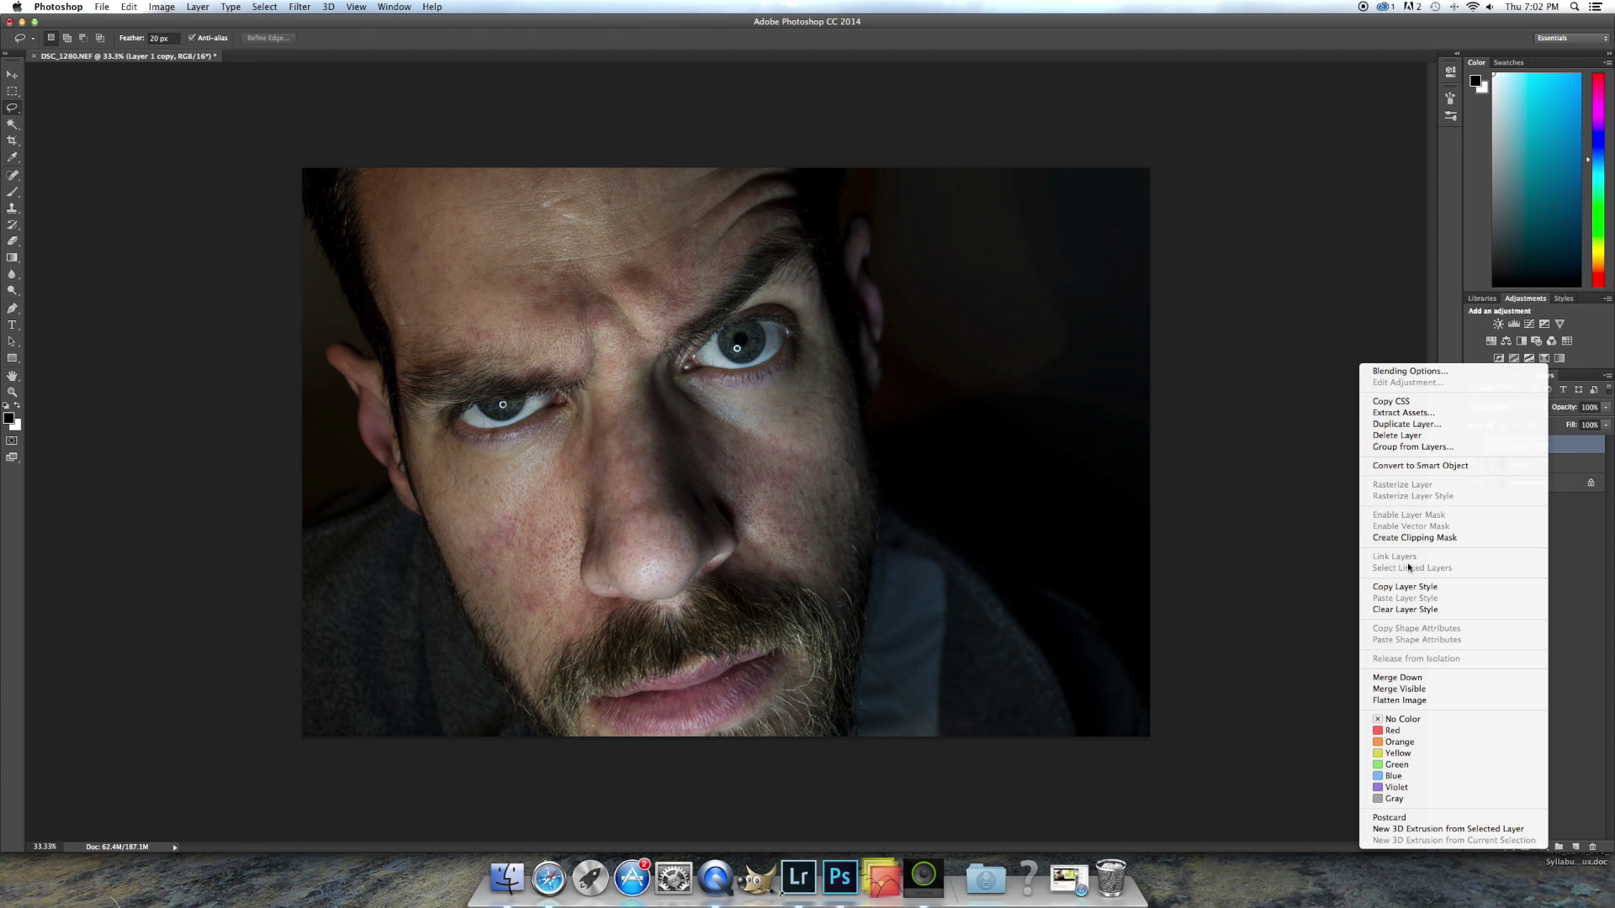
{"action": "left_click", "coordinate": [1404, 701]}
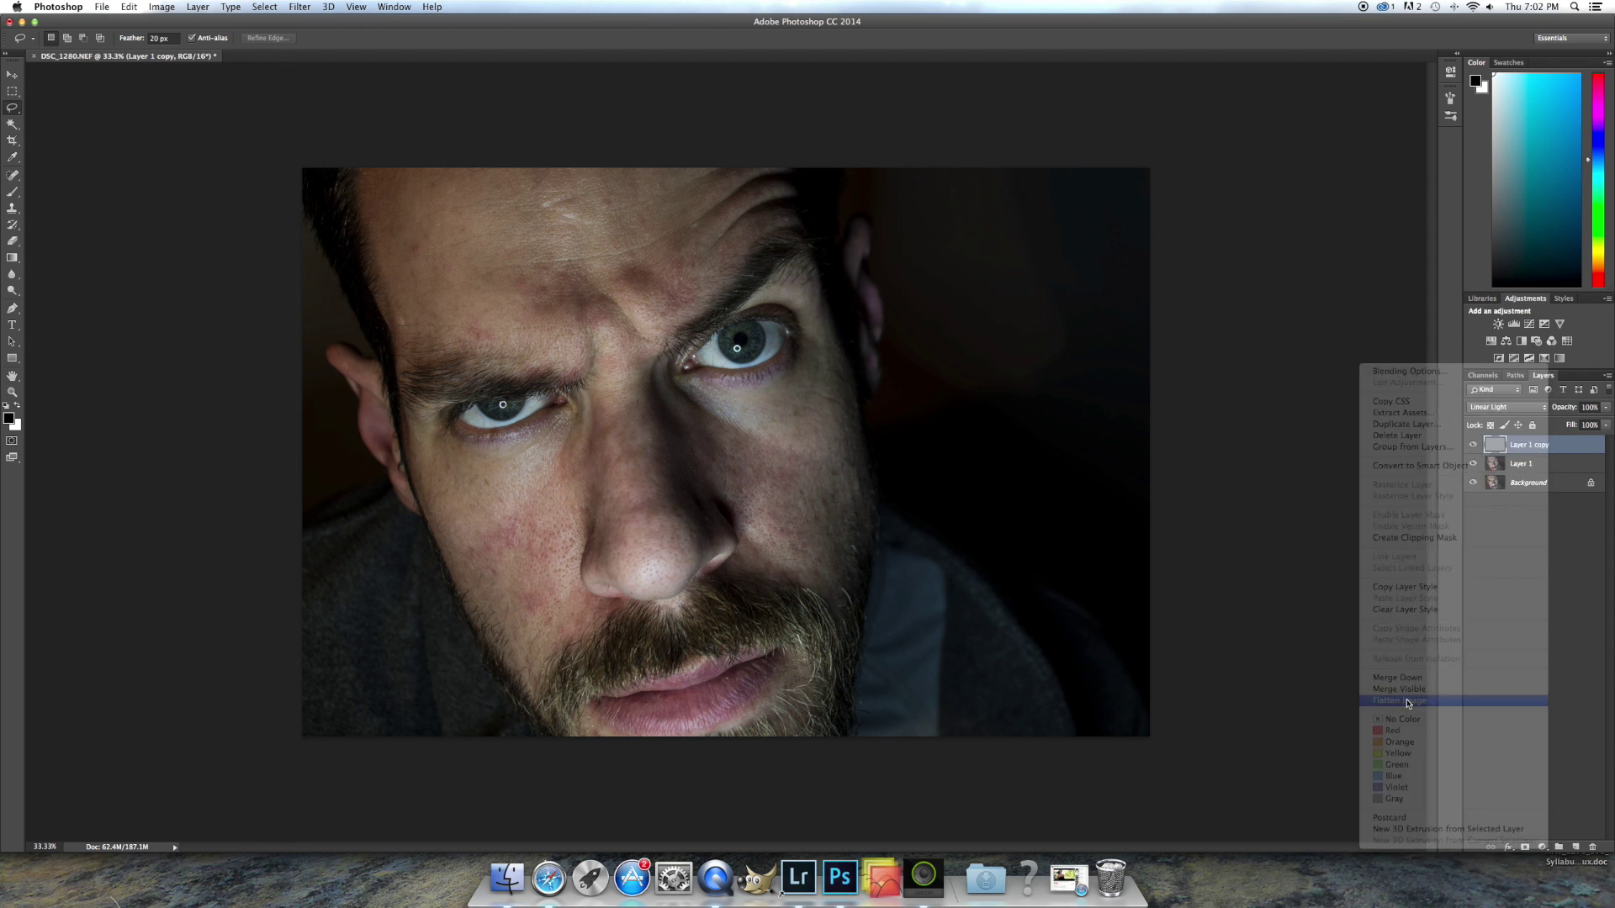
{"action": "left_click", "coordinate": [1606, 376]}
{"action": "left_click", "coordinate": [1594, 384]}
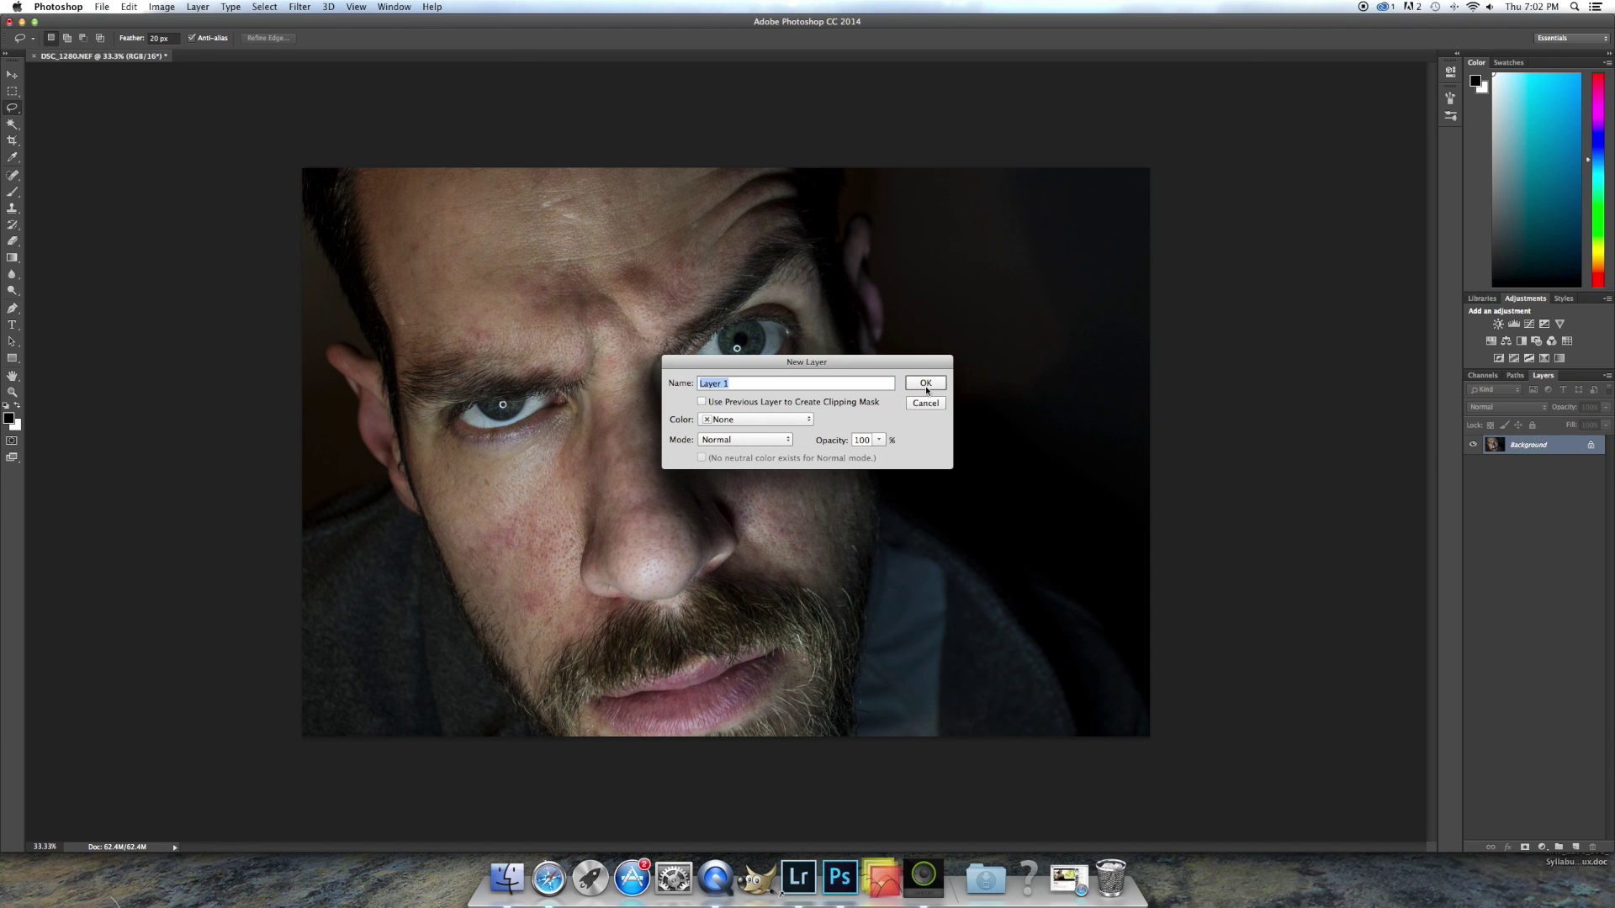
{"action": "left_click", "coordinate": [926, 384]}
Step: Set the new layer's opacity to 68% and its blend mode to Overlay
{"action": "left_click", "coordinate": [1607, 408]}
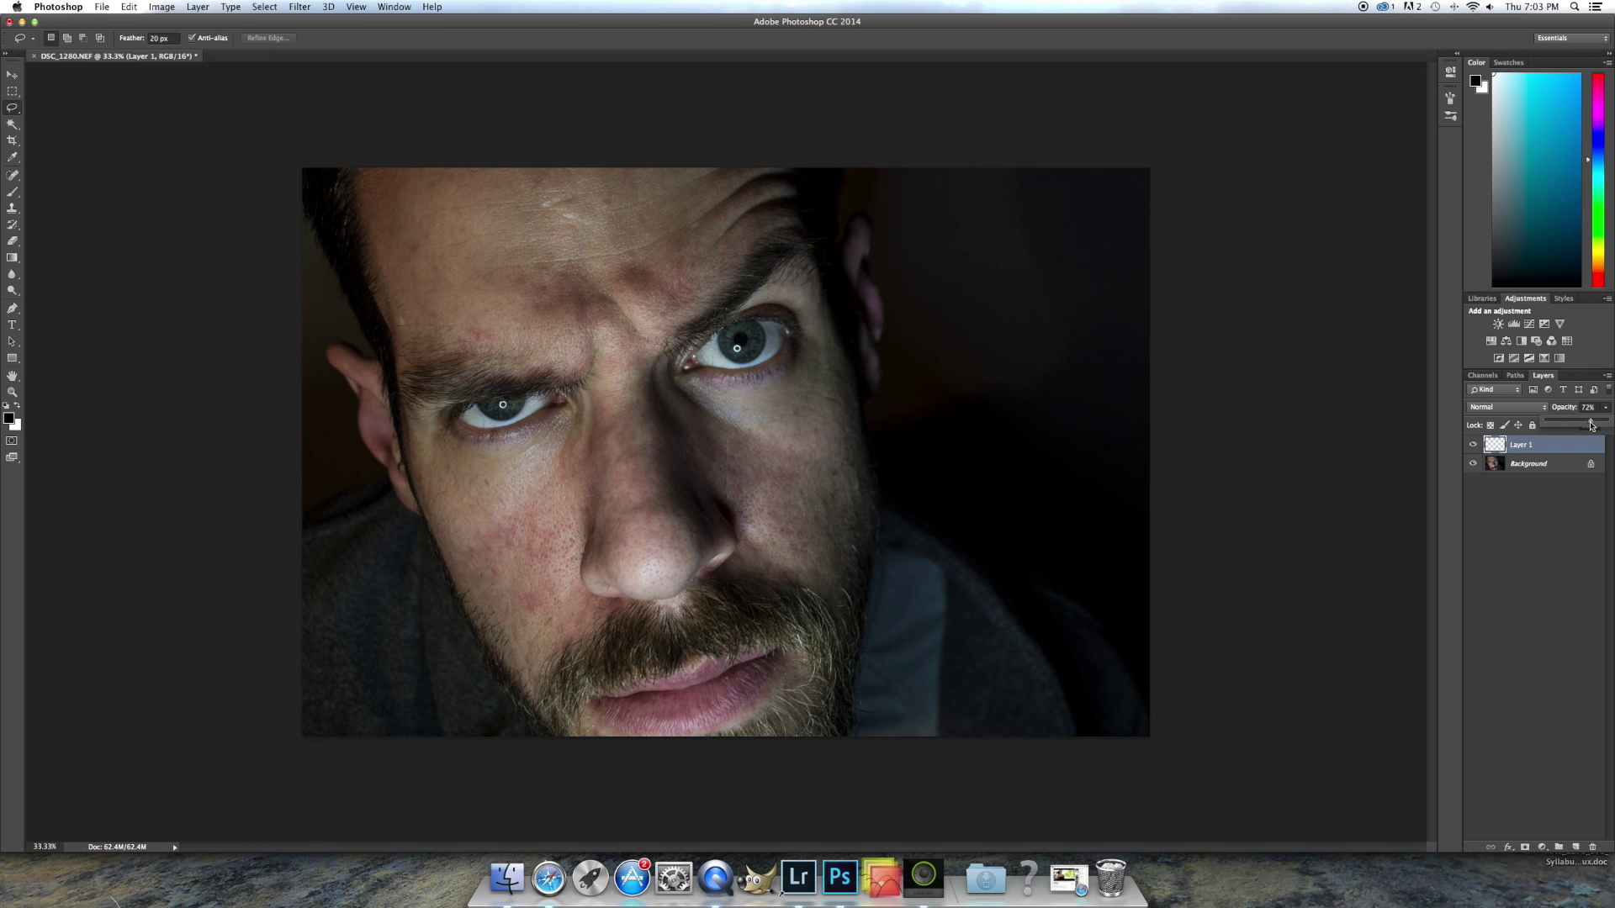
{"action": "left_click", "coordinate": [1505, 407]}
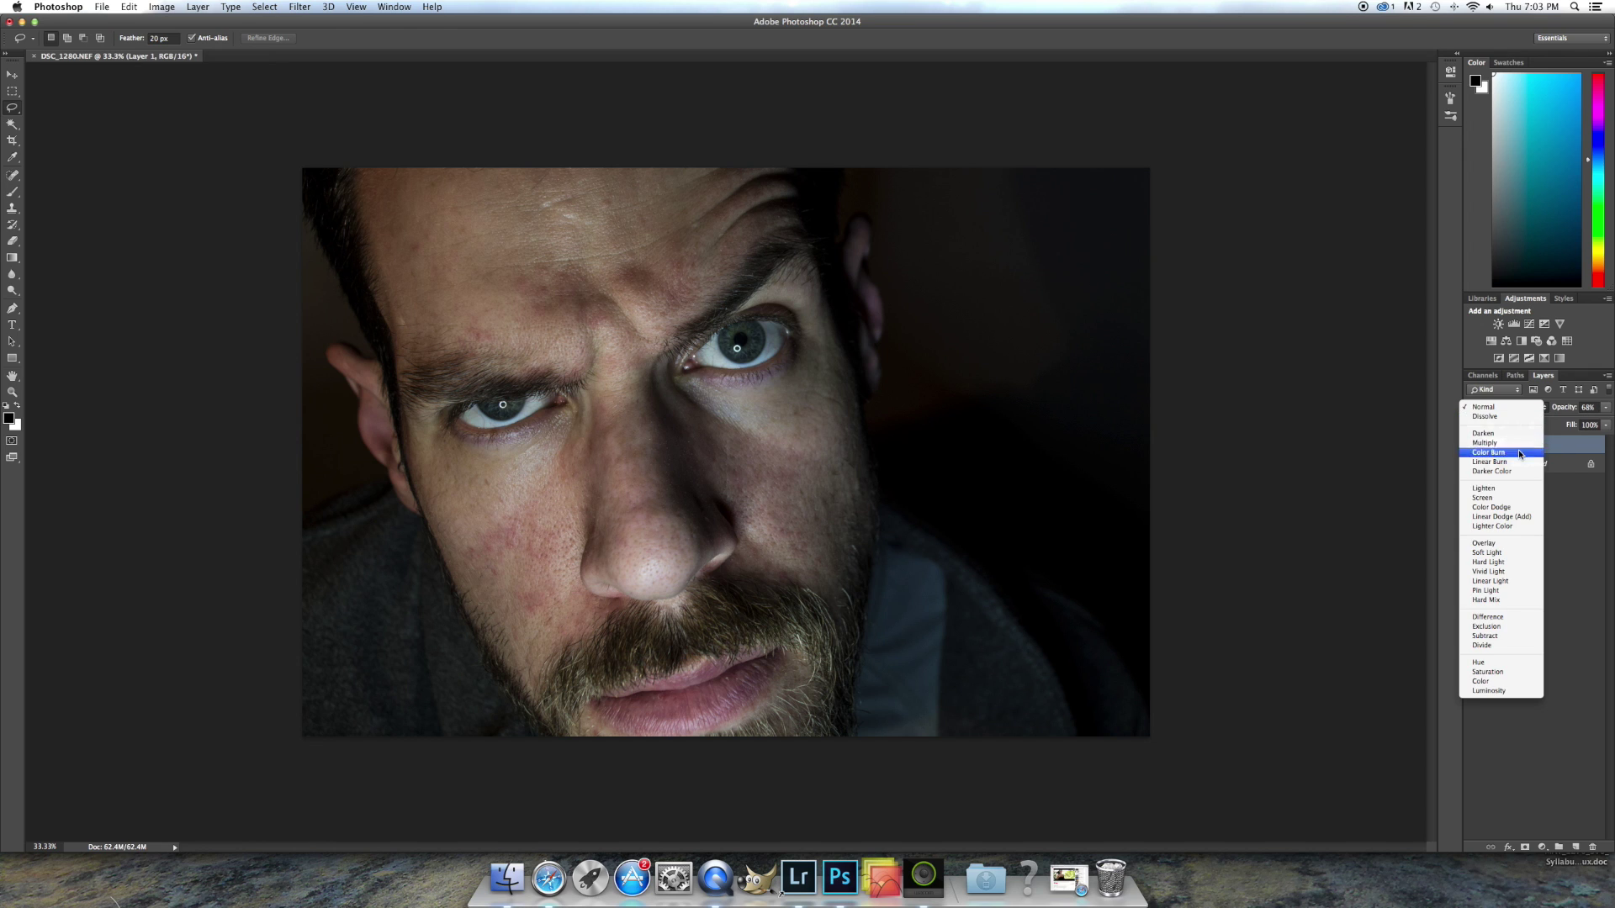
{"action": "left_click", "coordinate": [1502, 548]}
Step: Brighten the white of the right-hand eye on the Overlay layer with a white brush, size 80, at 40% opacity
{"action": "left_click", "coordinate": [12, 193]}
{"action": "left_click", "coordinate": [261, 39]}
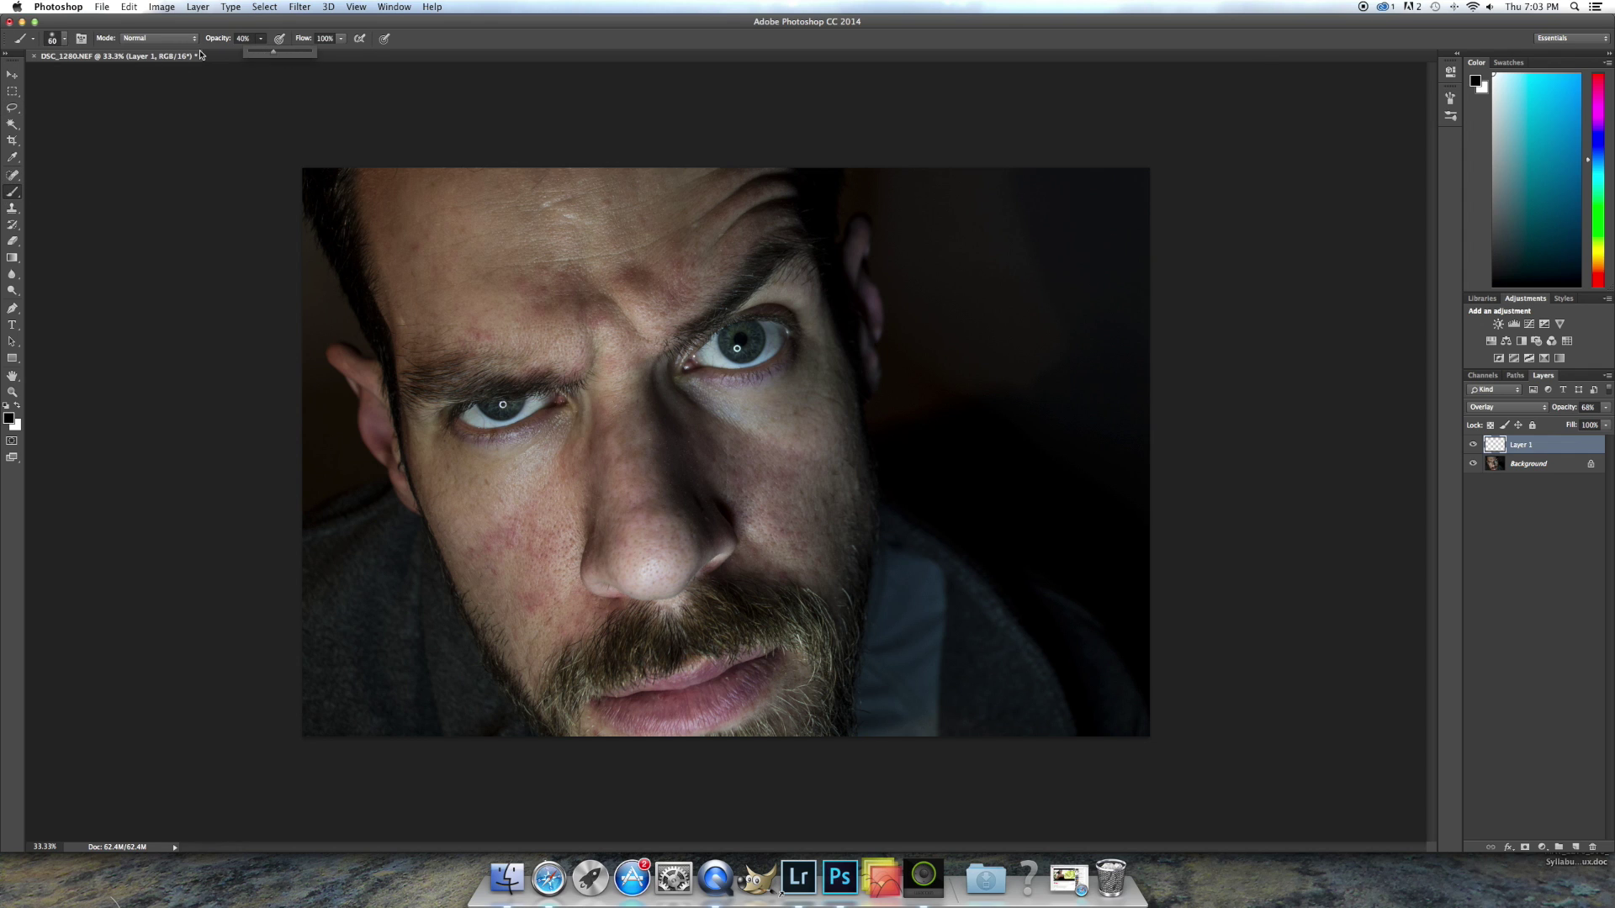
{"action": "key", "text": "x"}
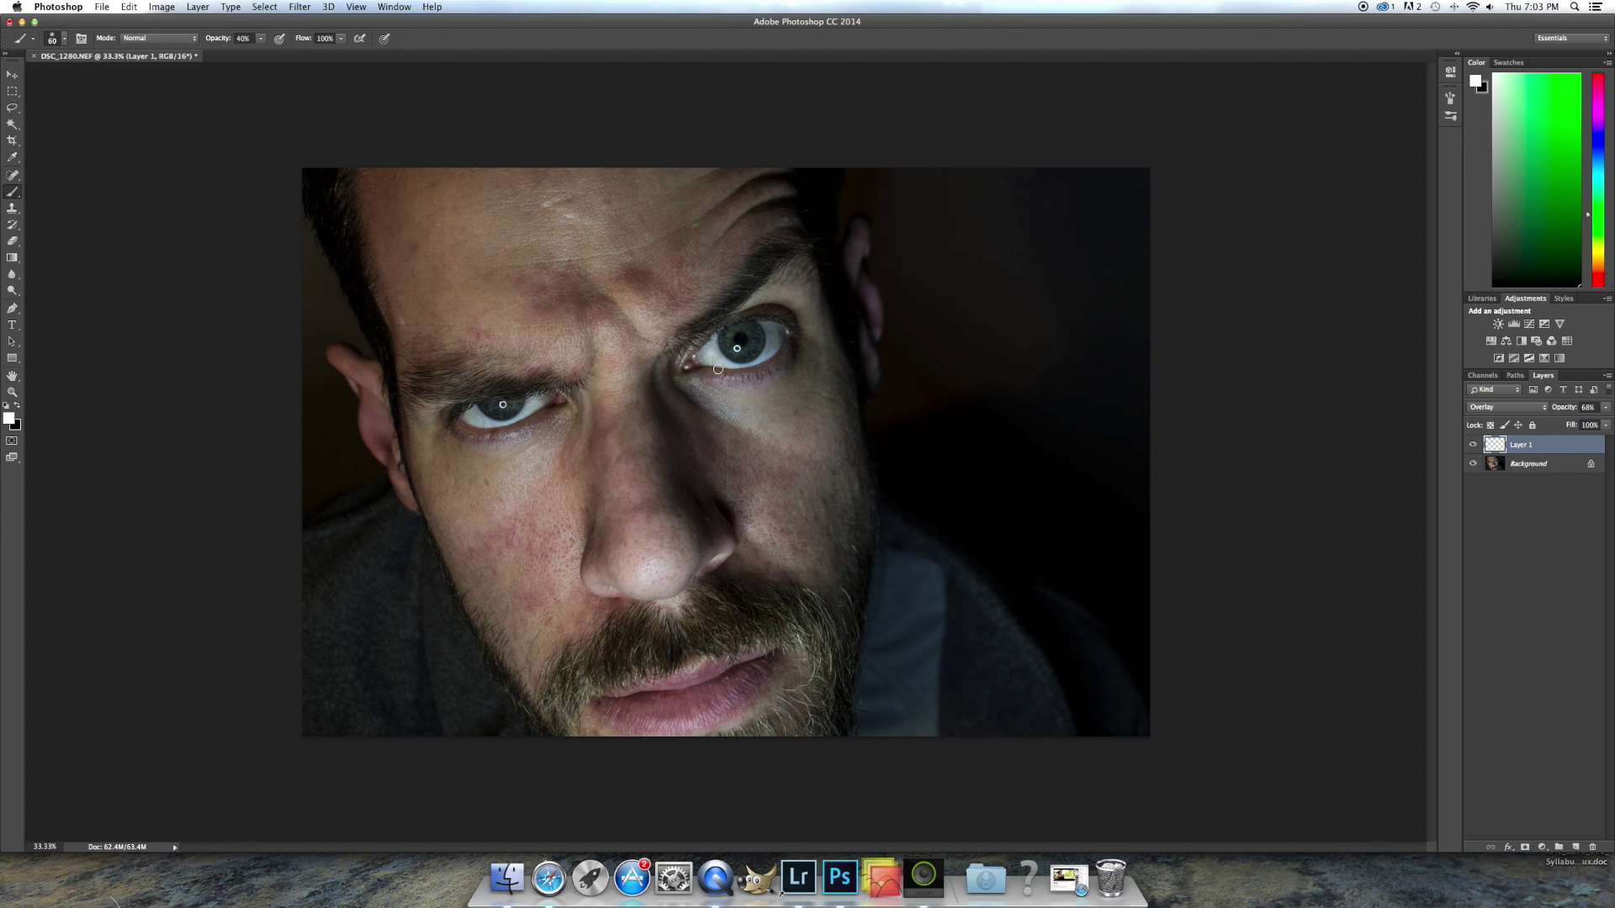
{"action": "scroll", "coordinate": [718, 369], "scroll_direction": "up", "scroll_amount": 3}
{"action": "scroll", "coordinate": [717, 369], "scroll_direction": "up", "scroll_amount": 5}
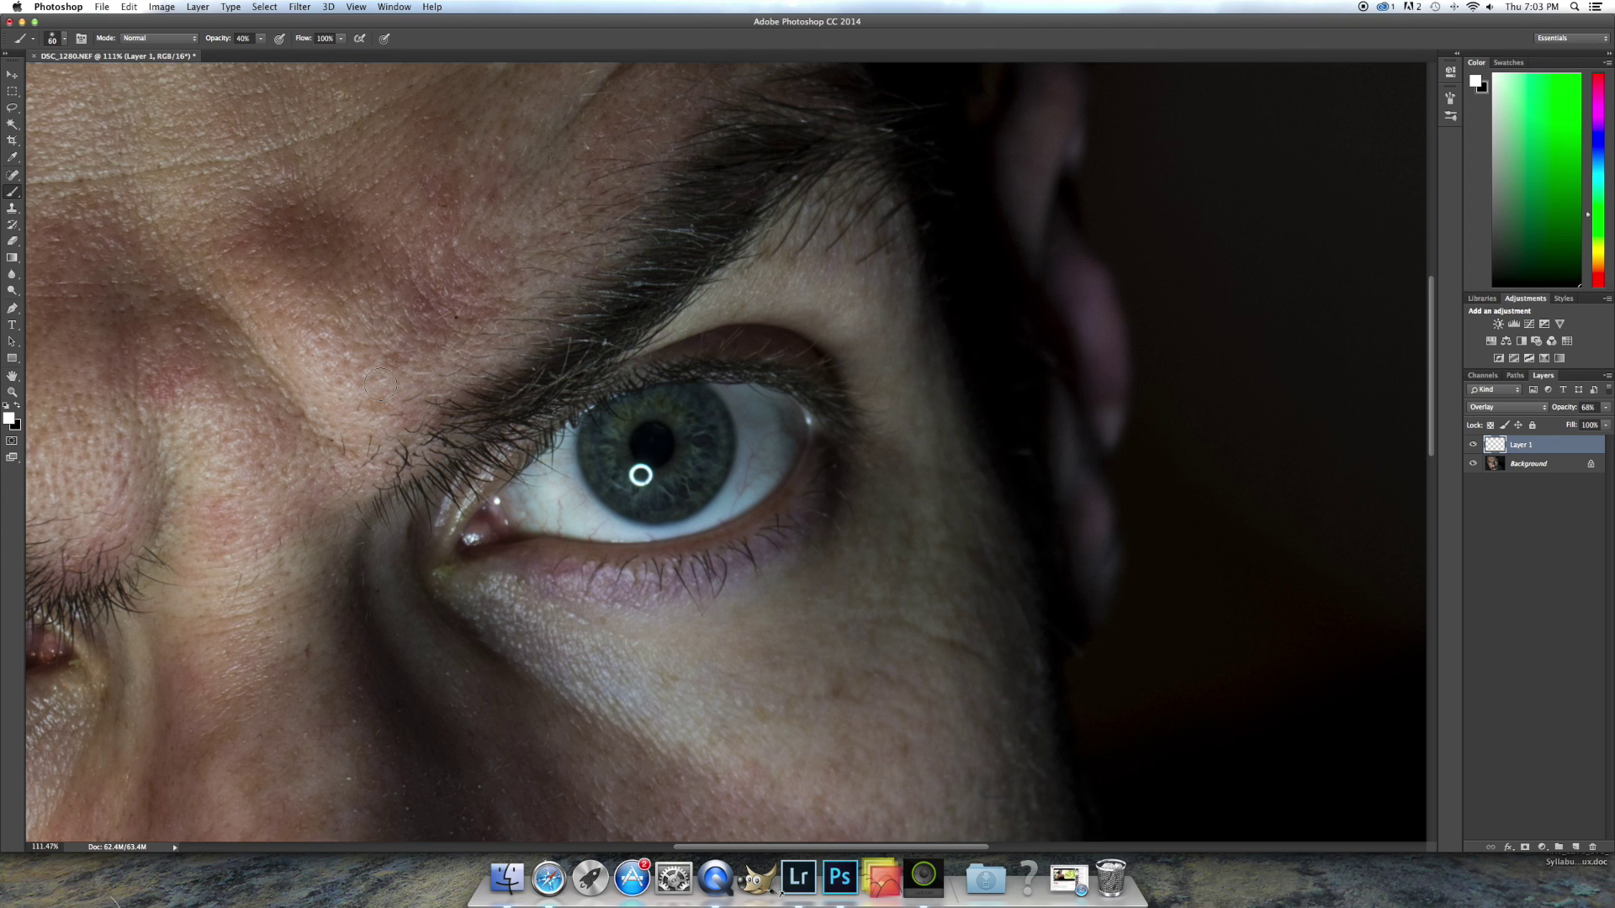
{"action": "key", "text": "bracketright"}
{"action": "key", "text": "bracketright"}
{"action": "key", "text": "bracketright"}
{"action": "key", "text": "bracketleft"}
{"action": "mouse_move", "coordinate": [563, 489]}
{"action": "left_mouse_down"}
{"action": "mouse_move", "coordinate": [555, 476]}
{"action": "mouse_move", "coordinate": [525, 500]}
{"action": "mouse_move", "coordinate": [618, 526]}
{"action": "mouse_move", "coordinate": [709, 507]}
{"action": "mouse_move", "coordinate": [740, 471]}
{"action": "mouse_move", "coordinate": [636, 532]}
{"action": "mouse_move", "coordinate": [739, 466]}
{"action": "mouse_move", "coordinate": [775, 464]}
{"action": "mouse_move", "coordinate": [726, 403]}
{"action": "mouse_move", "coordinate": [748, 407]}
{"action": "left_mouse_up"}
{"action": "mouse_move", "coordinate": [549, 445]}
{"action": "left_mouse_down"}
{"action": "mouse_move", "coordinate": [568, 436]}
{"action": "mouse_move", "coordinate": [535, 489]}
{"action": "mouse_move", "coordinate": [537, 473]}
{"action": "left_mouse_up"}
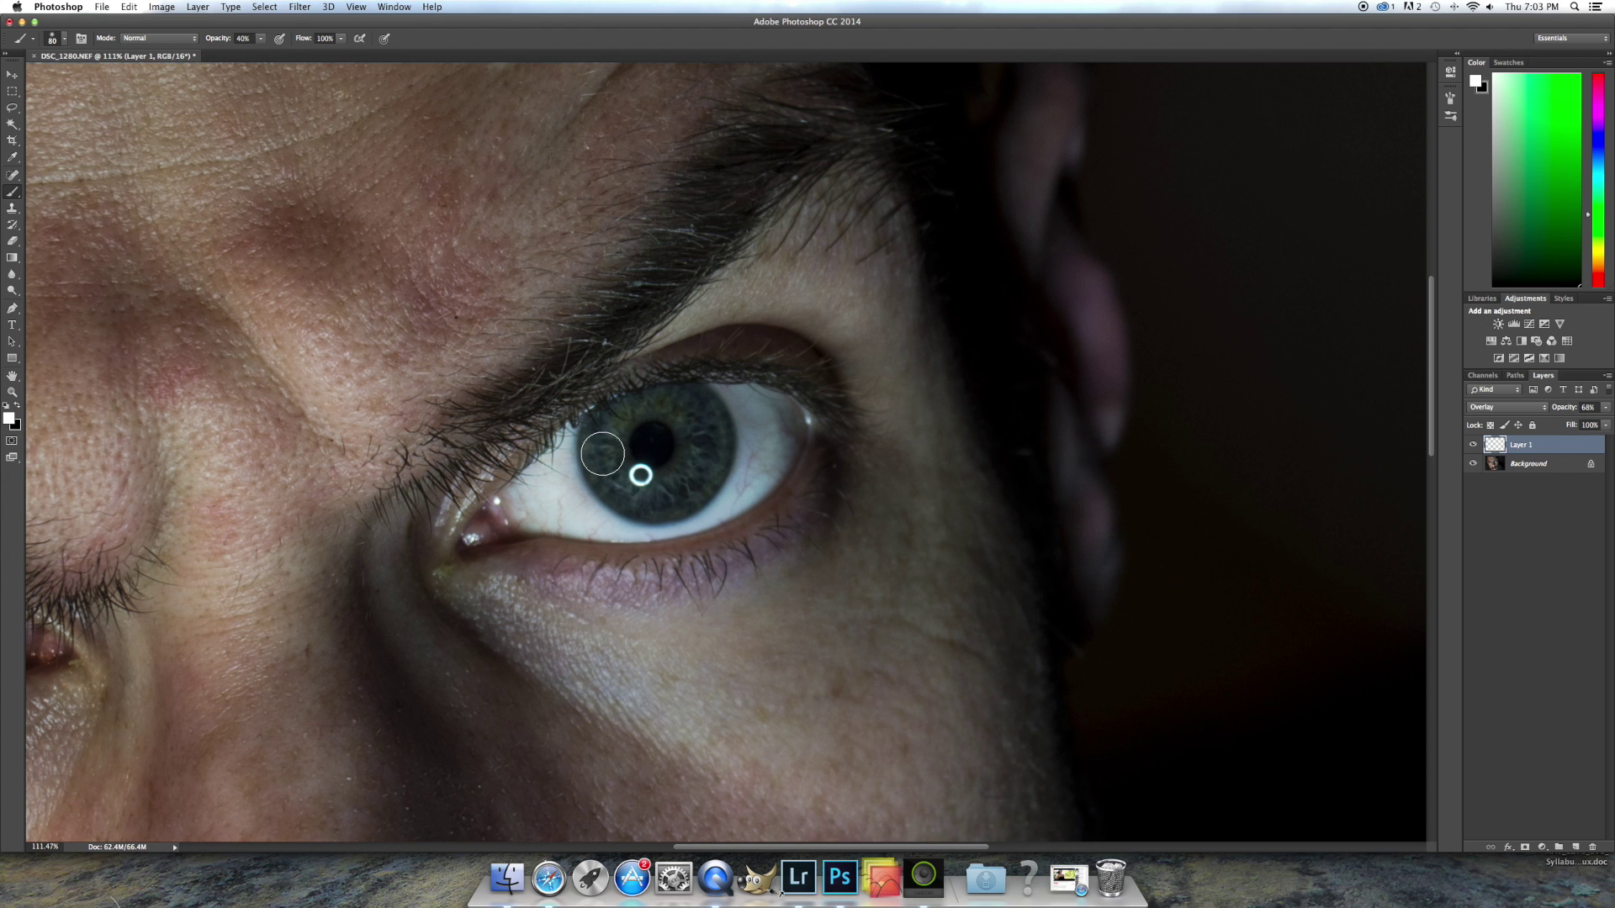
Step: Brighten the white of the left-hand eye on the Overlay layer with the white brush at 40% opacity
{"action": "scroll", "coordinate": [225, 444], "scroll_direction": "left", "scroll_amount": 10}
{"action": "scroll", "coordinate": [224, 444], "scroll_direction": "left", "scroll_amount": 15}
{"action": "scroll", "coordinate": [224, 444], "scroll_direction": "down", "scroll_amount": 7}
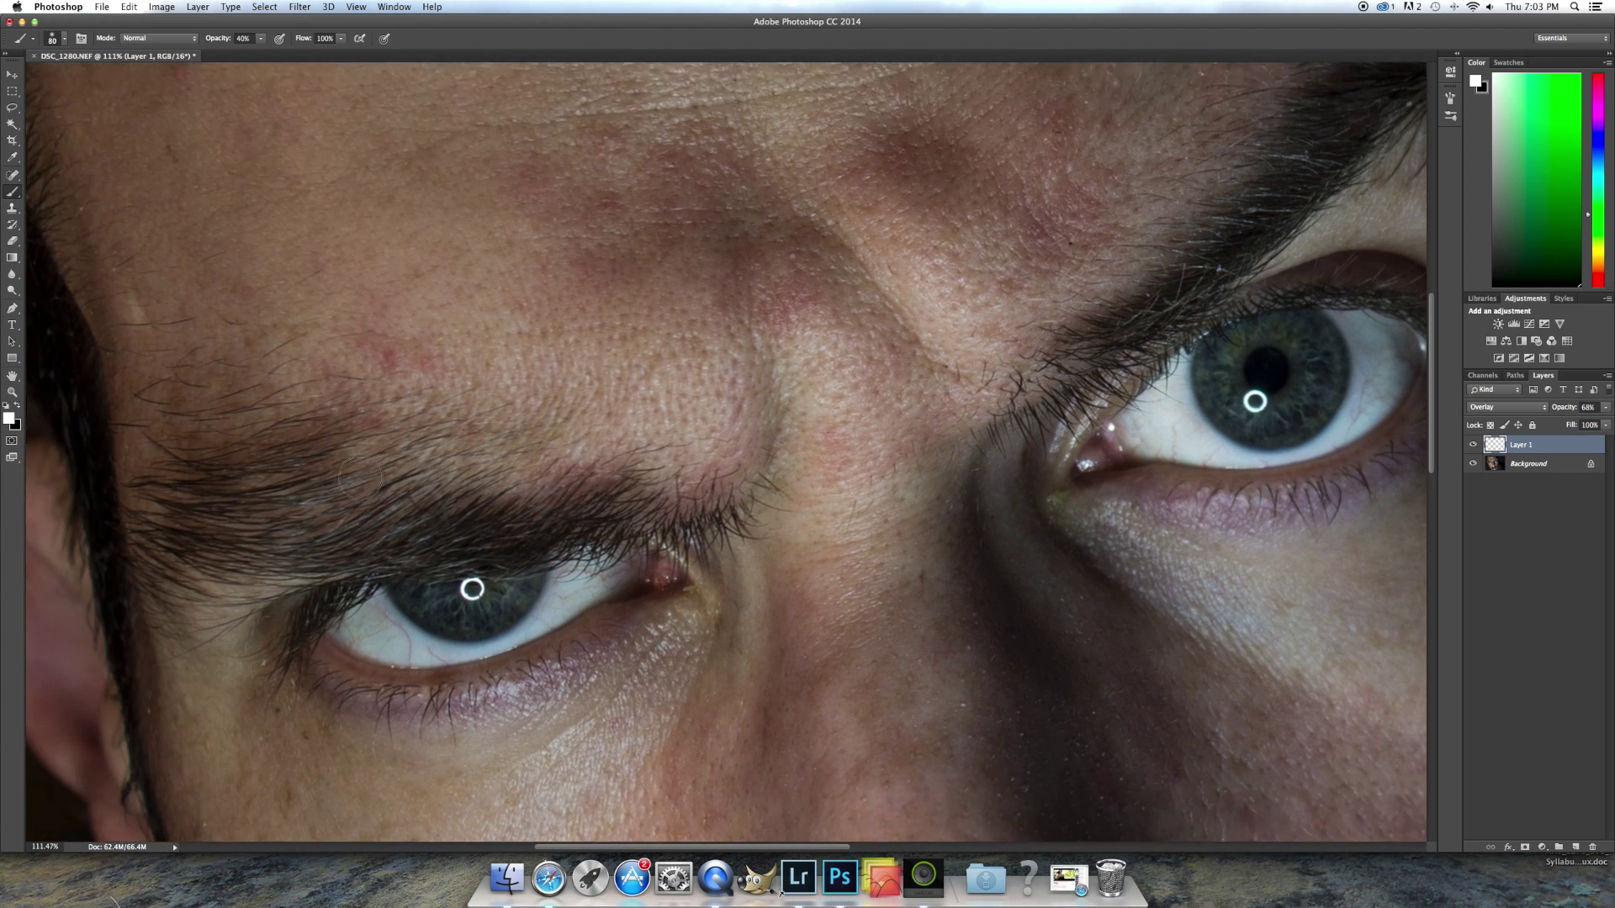
{"action": "mouse_move", "coordinate": [539, 473]}
{"action": "left_mouse_down"}
{"action": "mouse_move", "coordinate": [672, 488]}
{"action": "mouse_move", "coordinate": [716, 446]}
{"action": "mouse_move", "coordinate": [780, 425]}
{"action": "mouse_move", "coordinate": [754, 427]}
{"action": "left_mouse_up"}
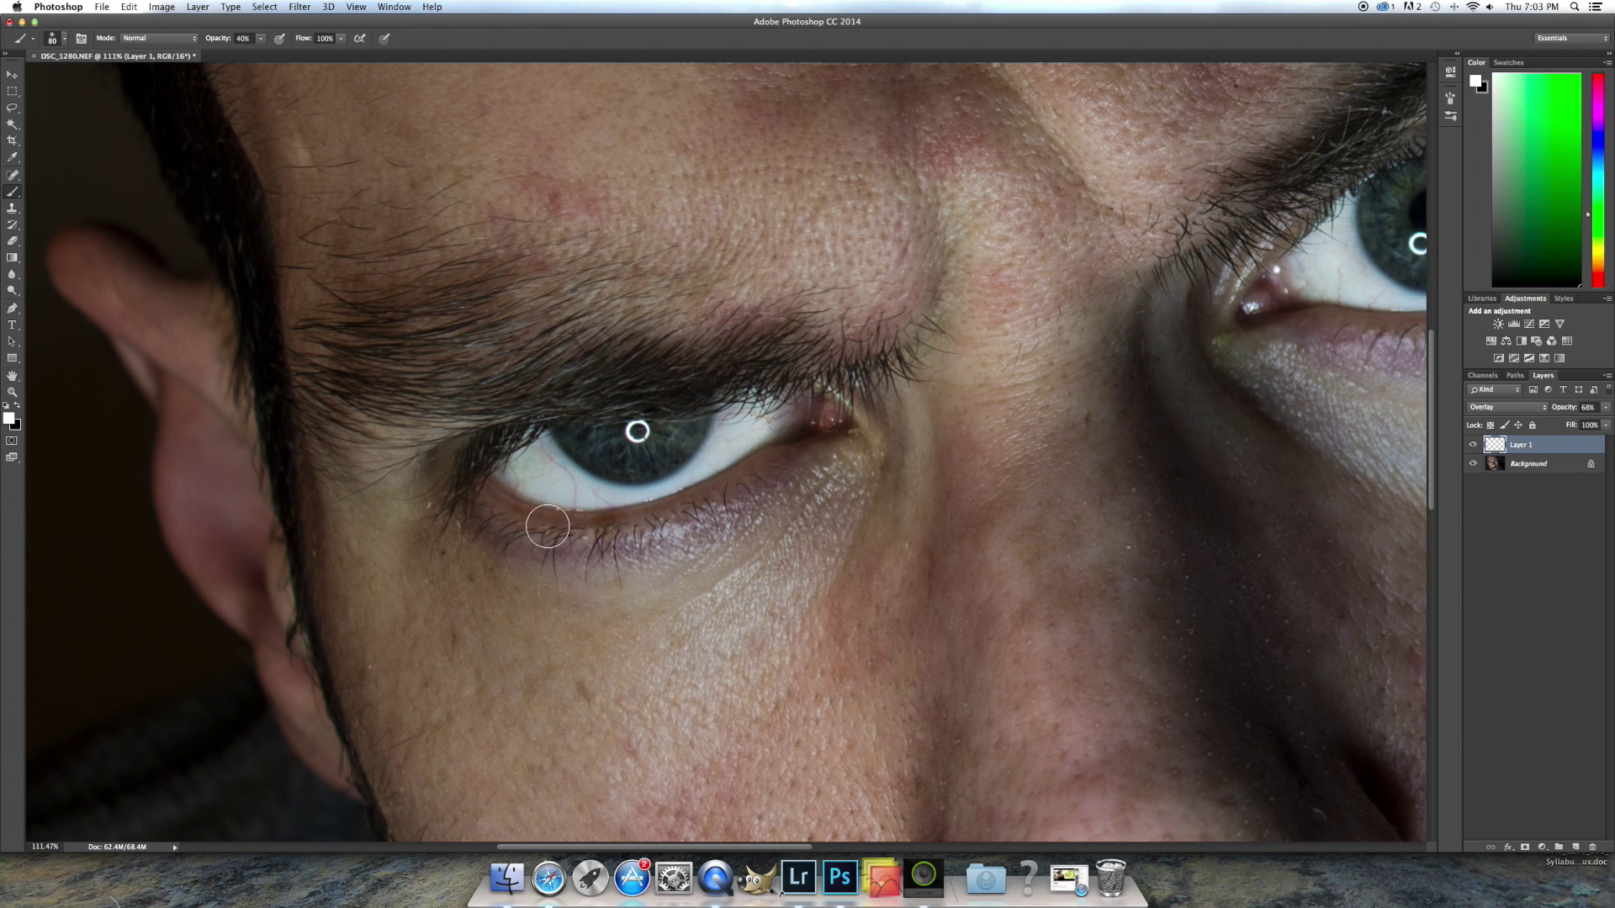
{"action": "scroll", "coordinate": [369, 564], "scroll_direction": "down", "scroll_amount": 4}
{"action": "scroll", "coordinate": [368, 565], "scroll_direction": "down", "scroll_amount": 3}
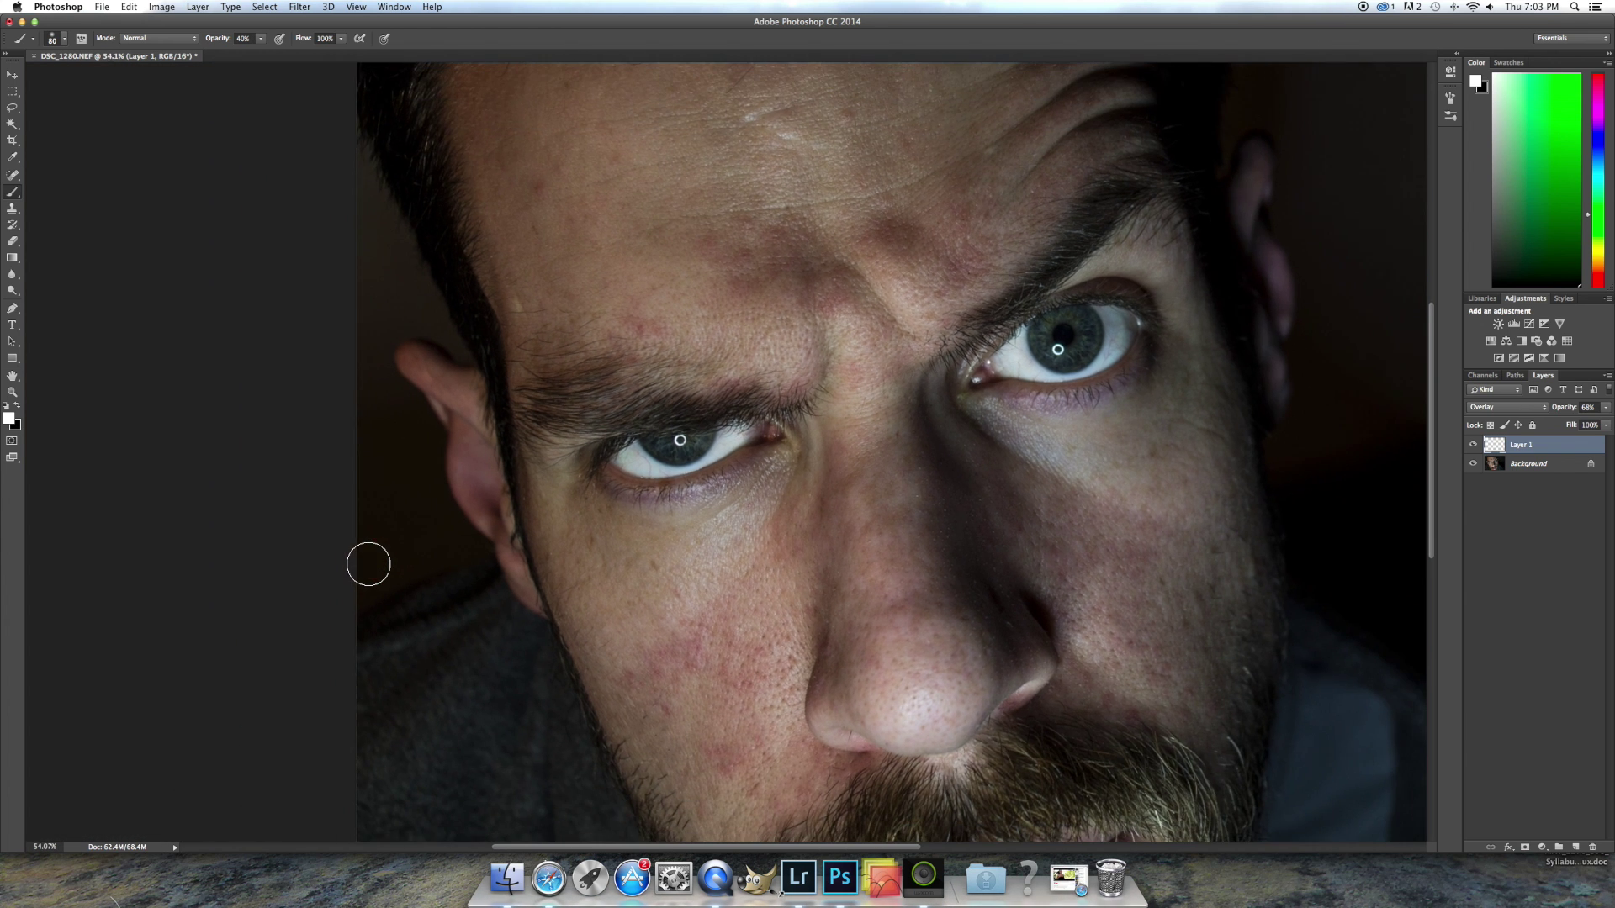
Step: Add a new empty layer named Layer 2, duplicate it twice, and select the original Layer 2
{"action": "left_click", "coordinate": [1607, 376]}
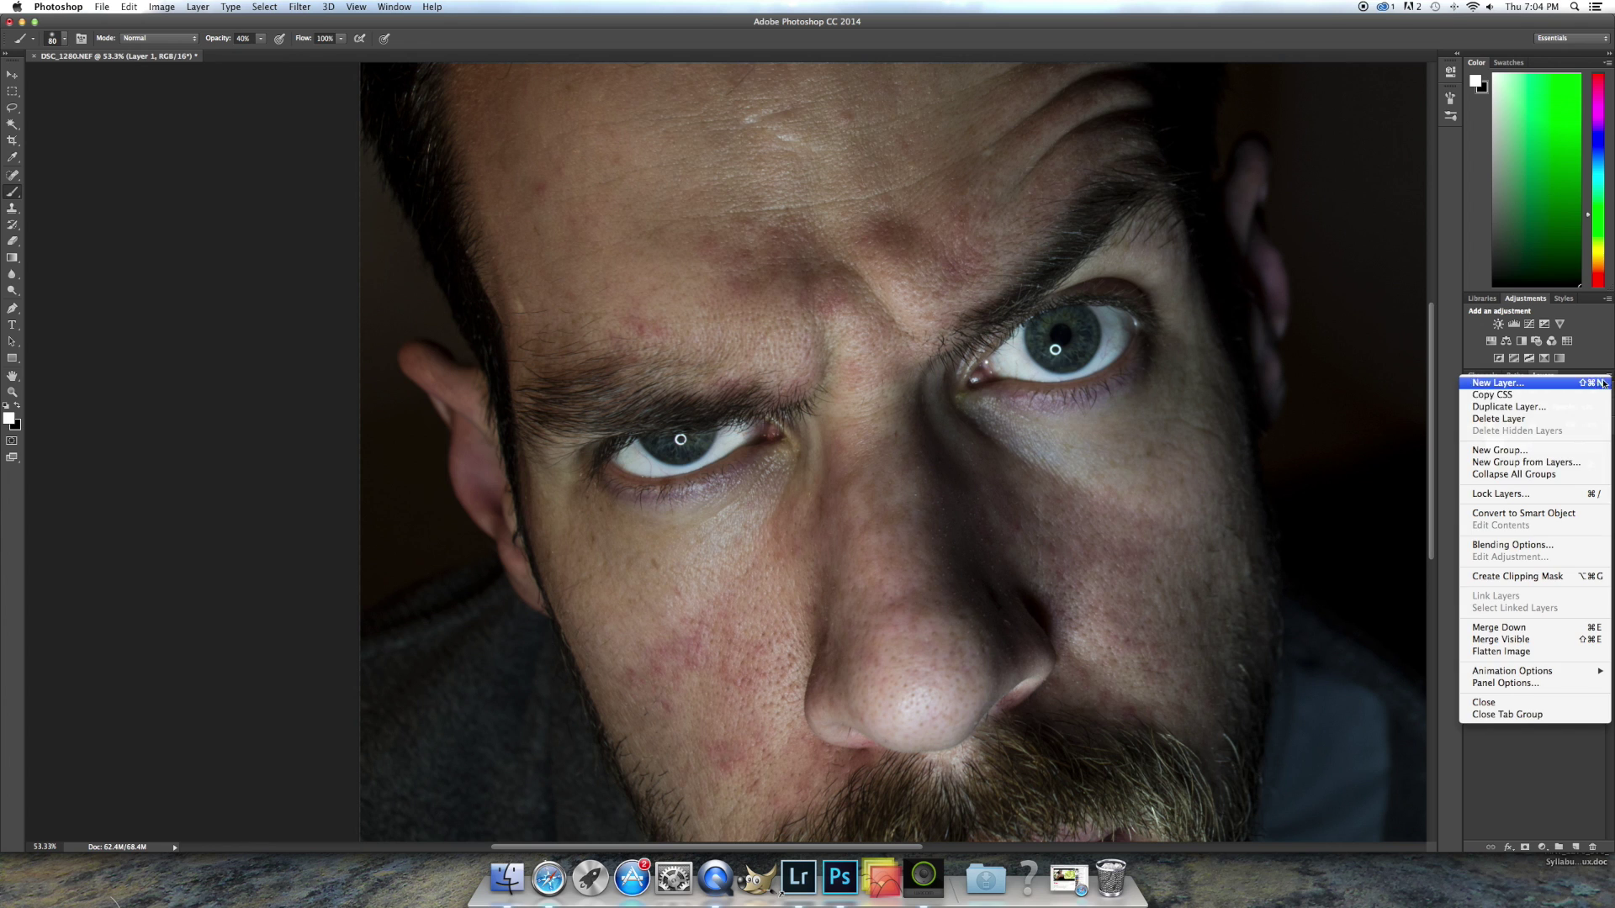
{"action": "left_click", "coordinate": [1546, 388]}
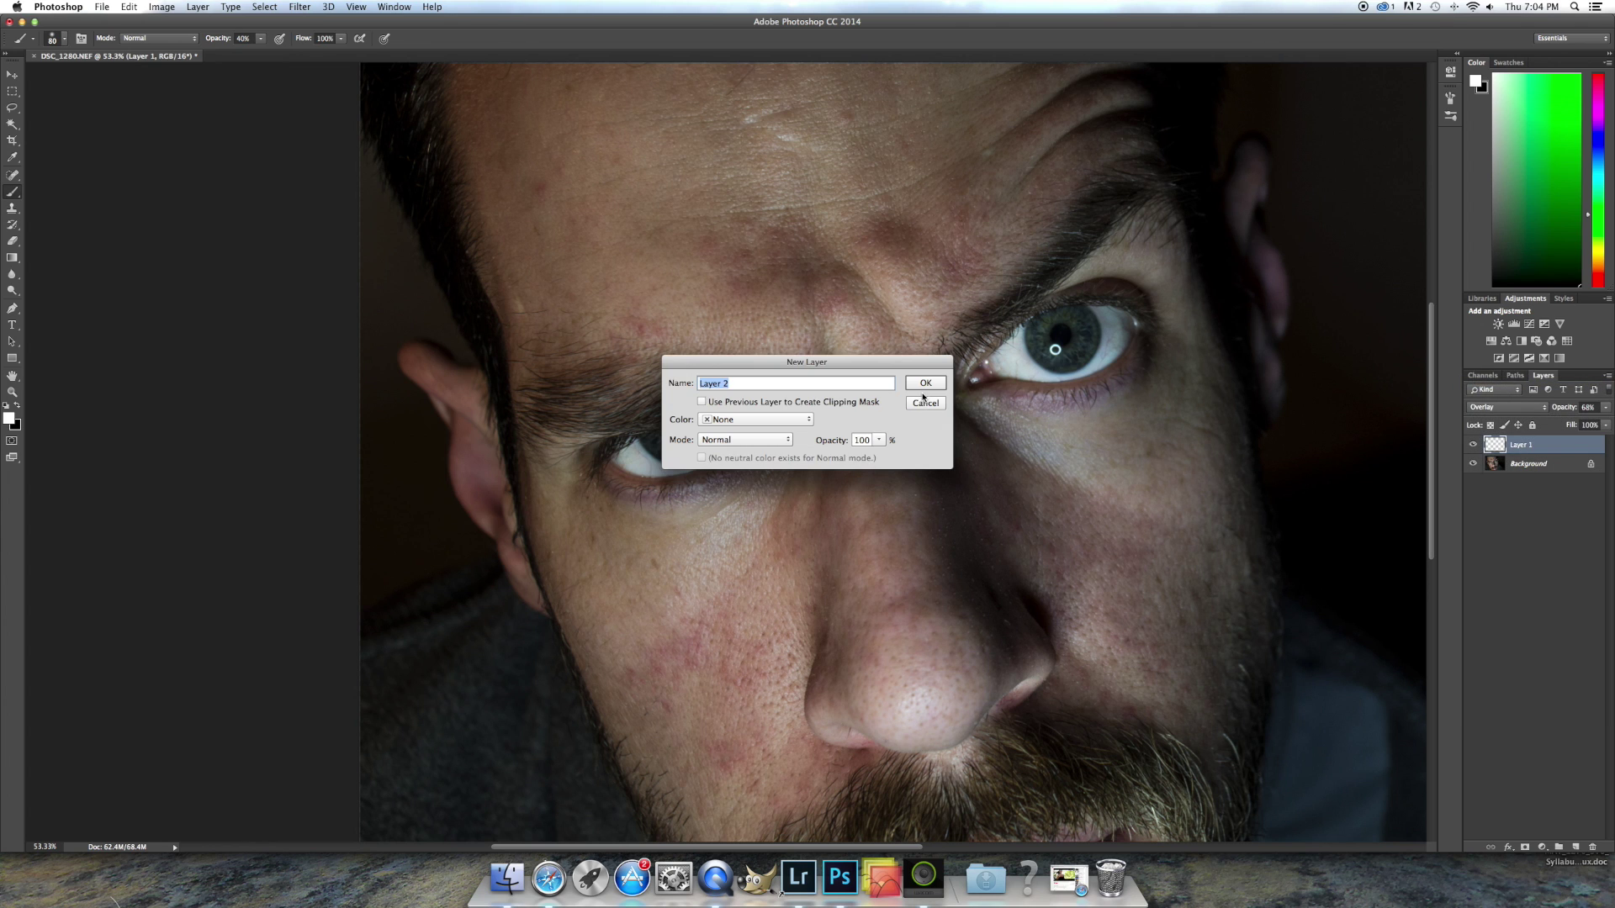
{"action": "left_click", "coordinate": [925, 386]}
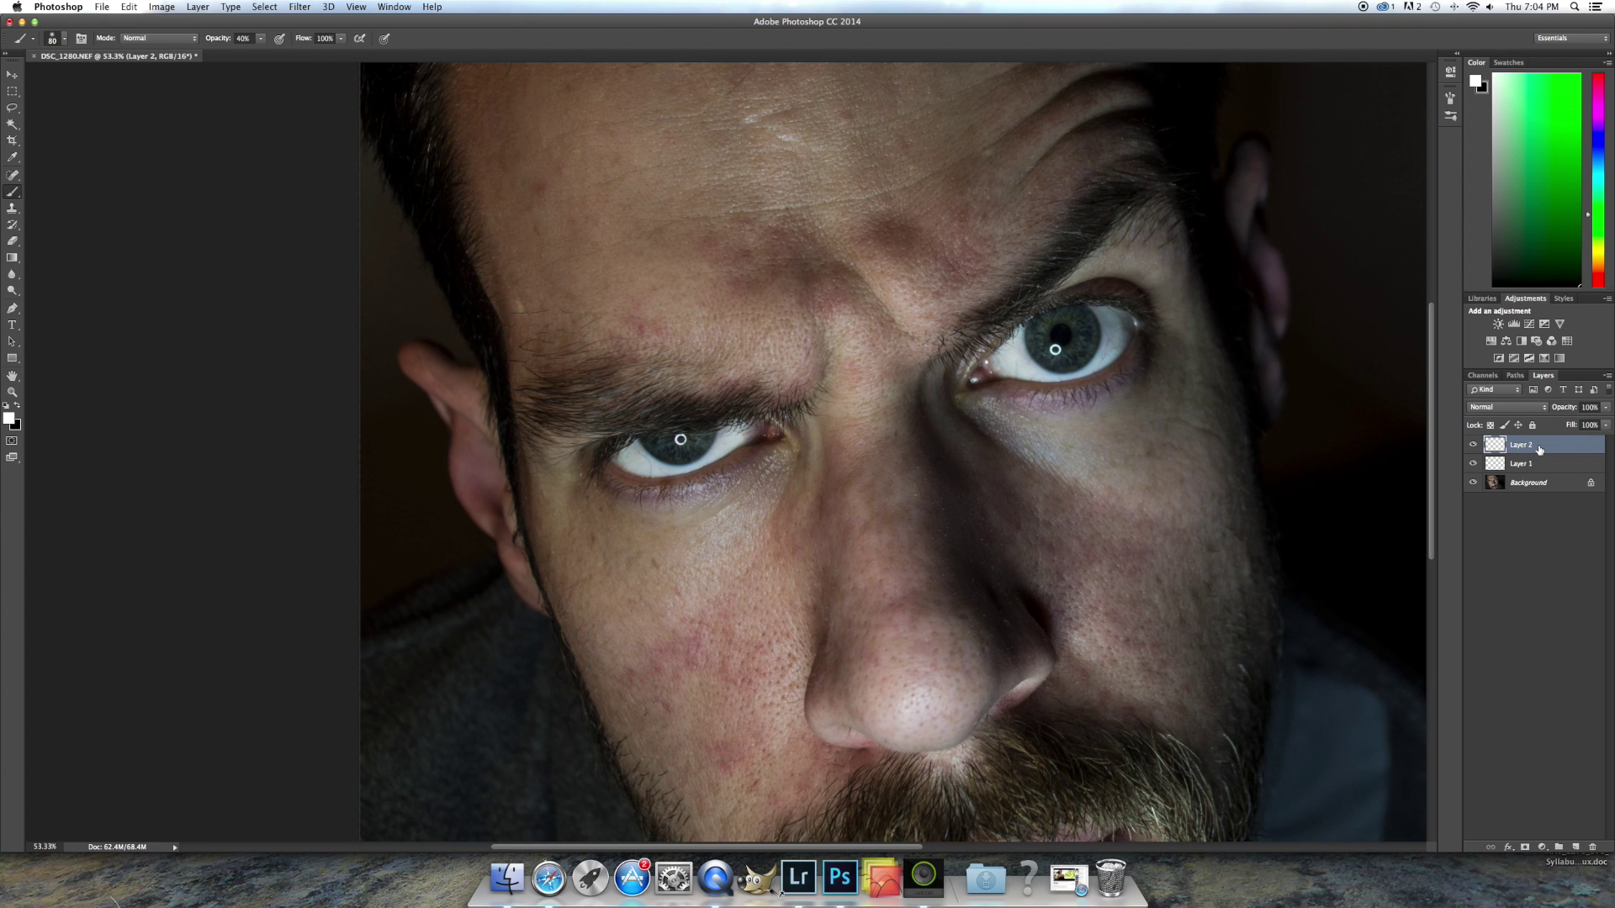
{"action": "key", "text": "super+j"}
{"action": "key", "text": "super+j"}
{"action": "left_click", "coordinate": [1522, 486]}
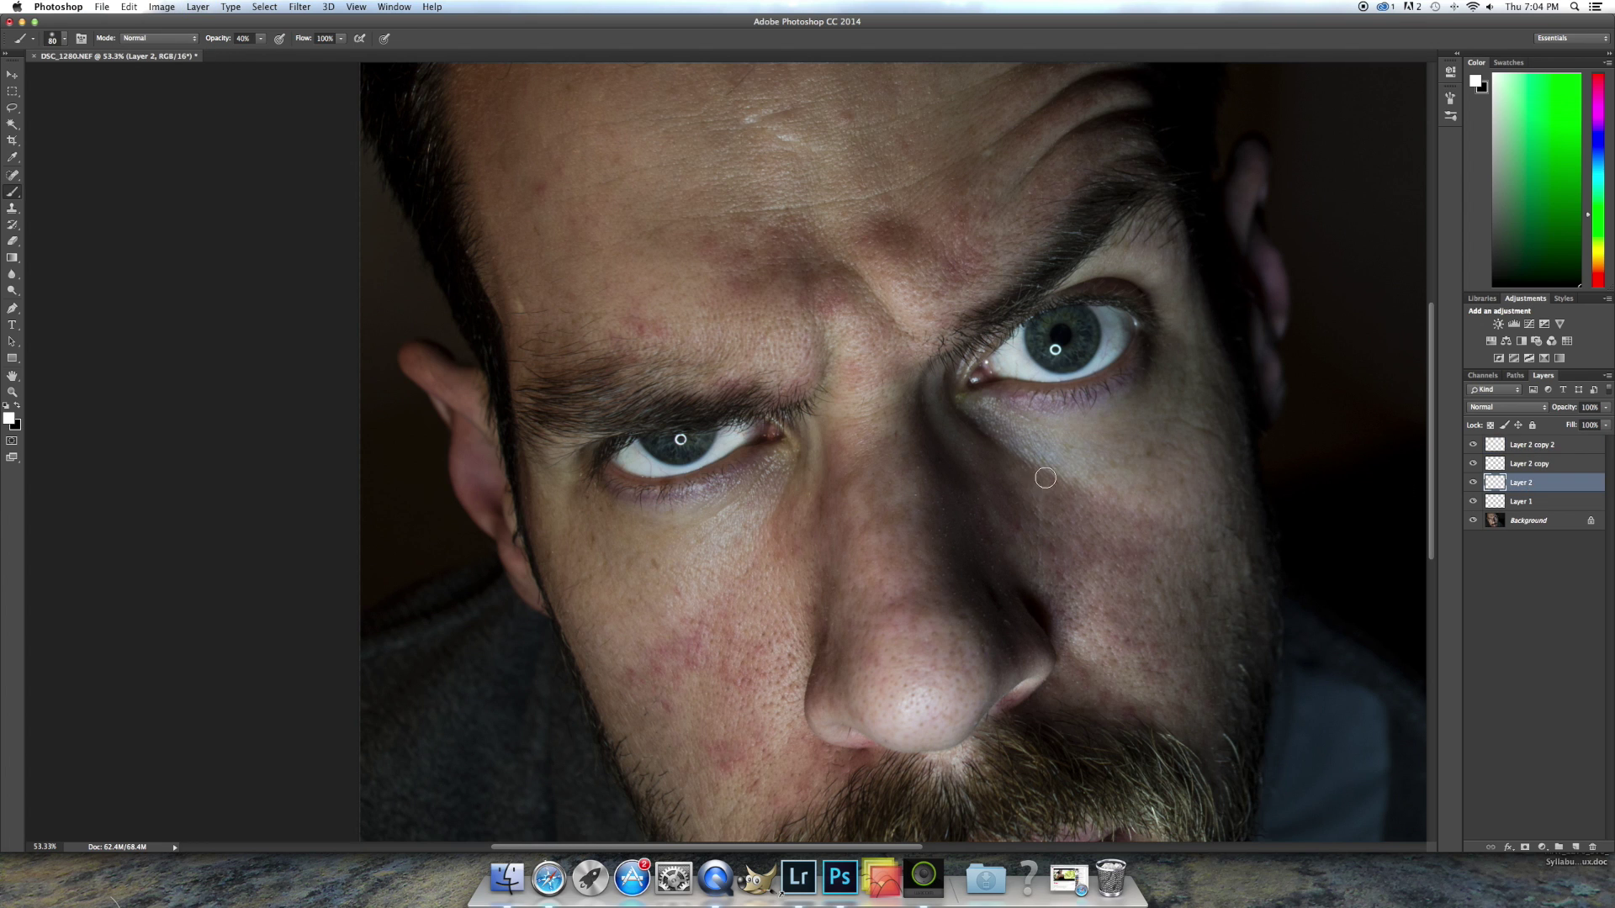
Step: Set the brush to 86% opacity and size 10, and choose a bright cyan for painting the irises
{"action": "key", "text": "super+plus"}
{"action": "scroll", "coordinate": [3, 379], "scroll_direction": "up", "scroll_amount": 4}
{"action": "scroll", "coordinate": [3, 379], "scroll_direction": "right", "scroll_amount": 7}
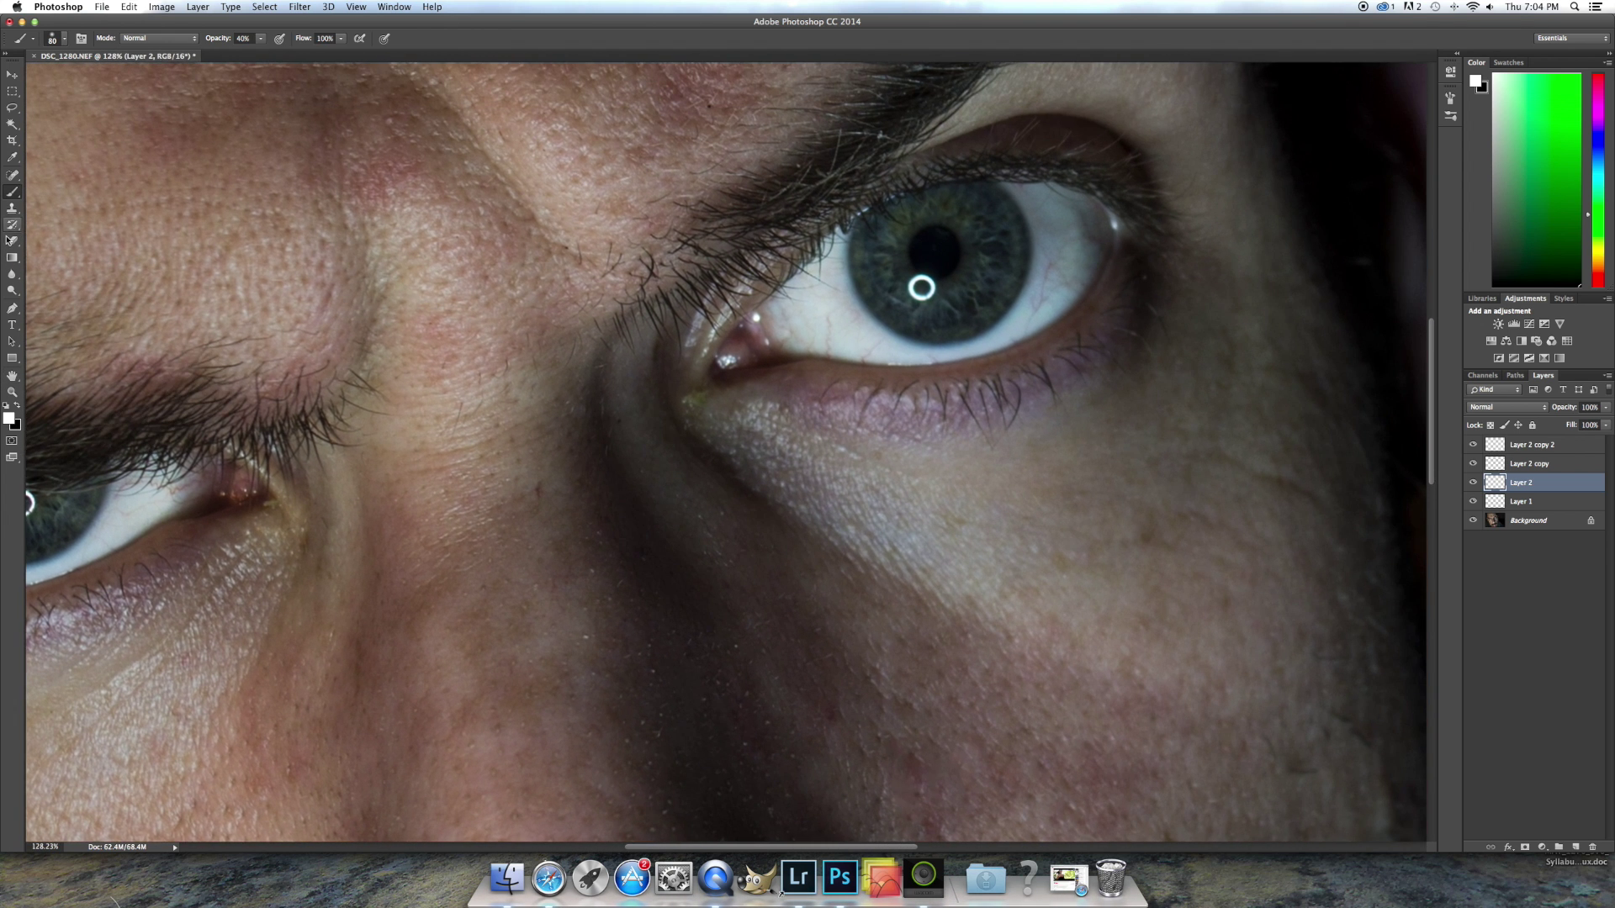
{"action": "left_click", "coordinate": [259, 39]}
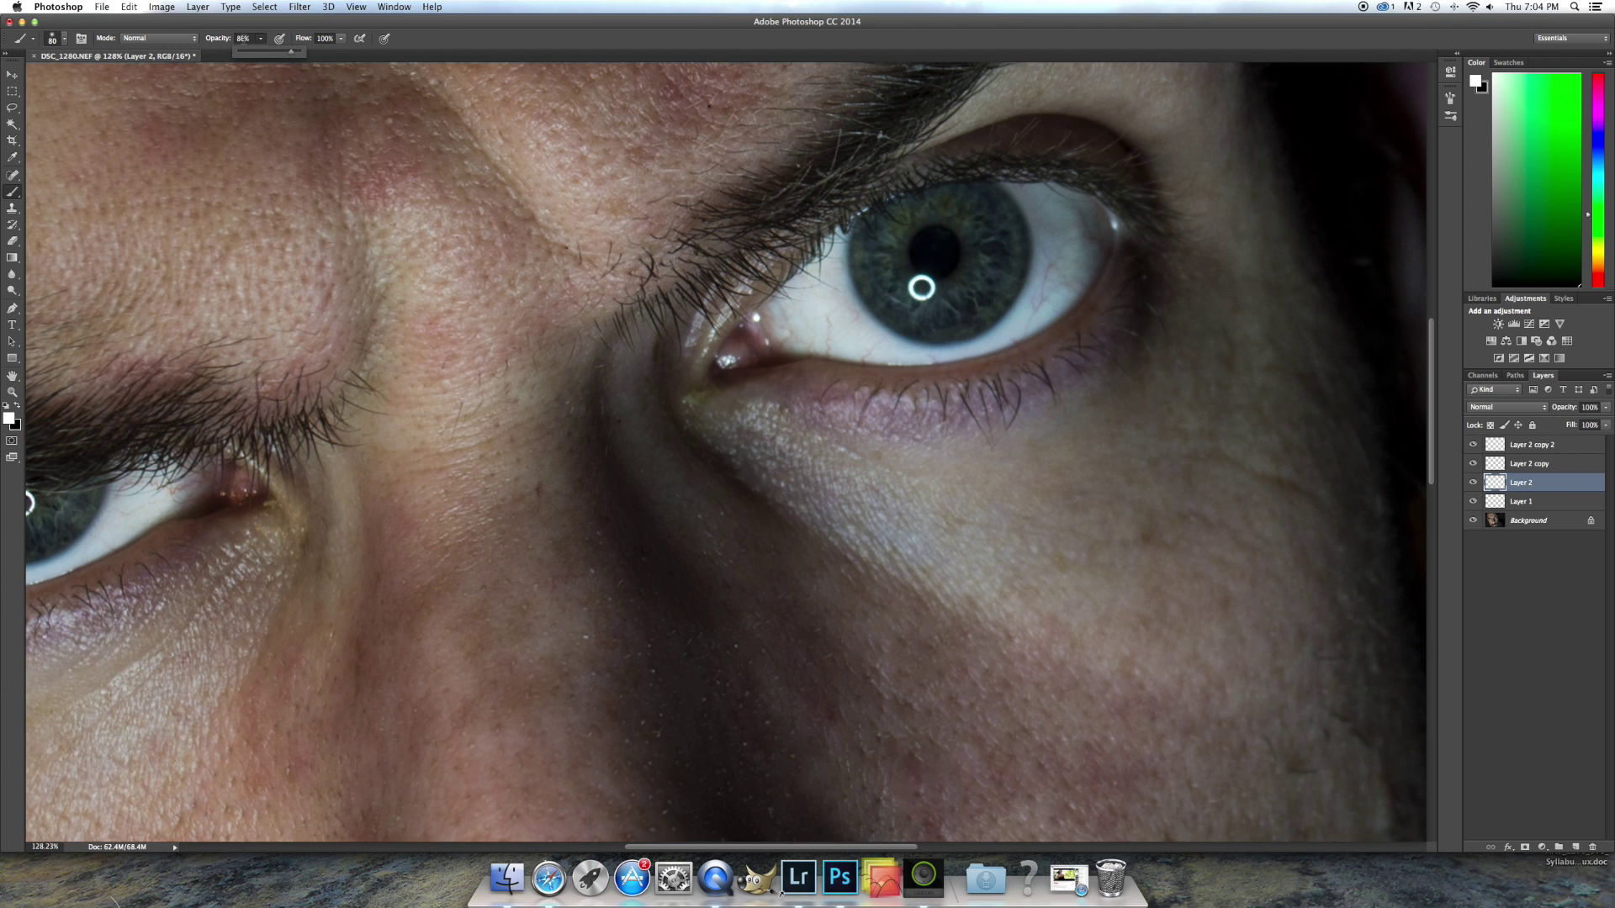
{"action": "left_click", "coordinate": [370, 279]}
{"action": "key", "text": "bracketleft"}
{"action": "key", "text": "bracketleft"}
{"action": "left_click", "coordinate": [1597, 161]}
{"action": "left_click", "coordinate": [1539, 111]}
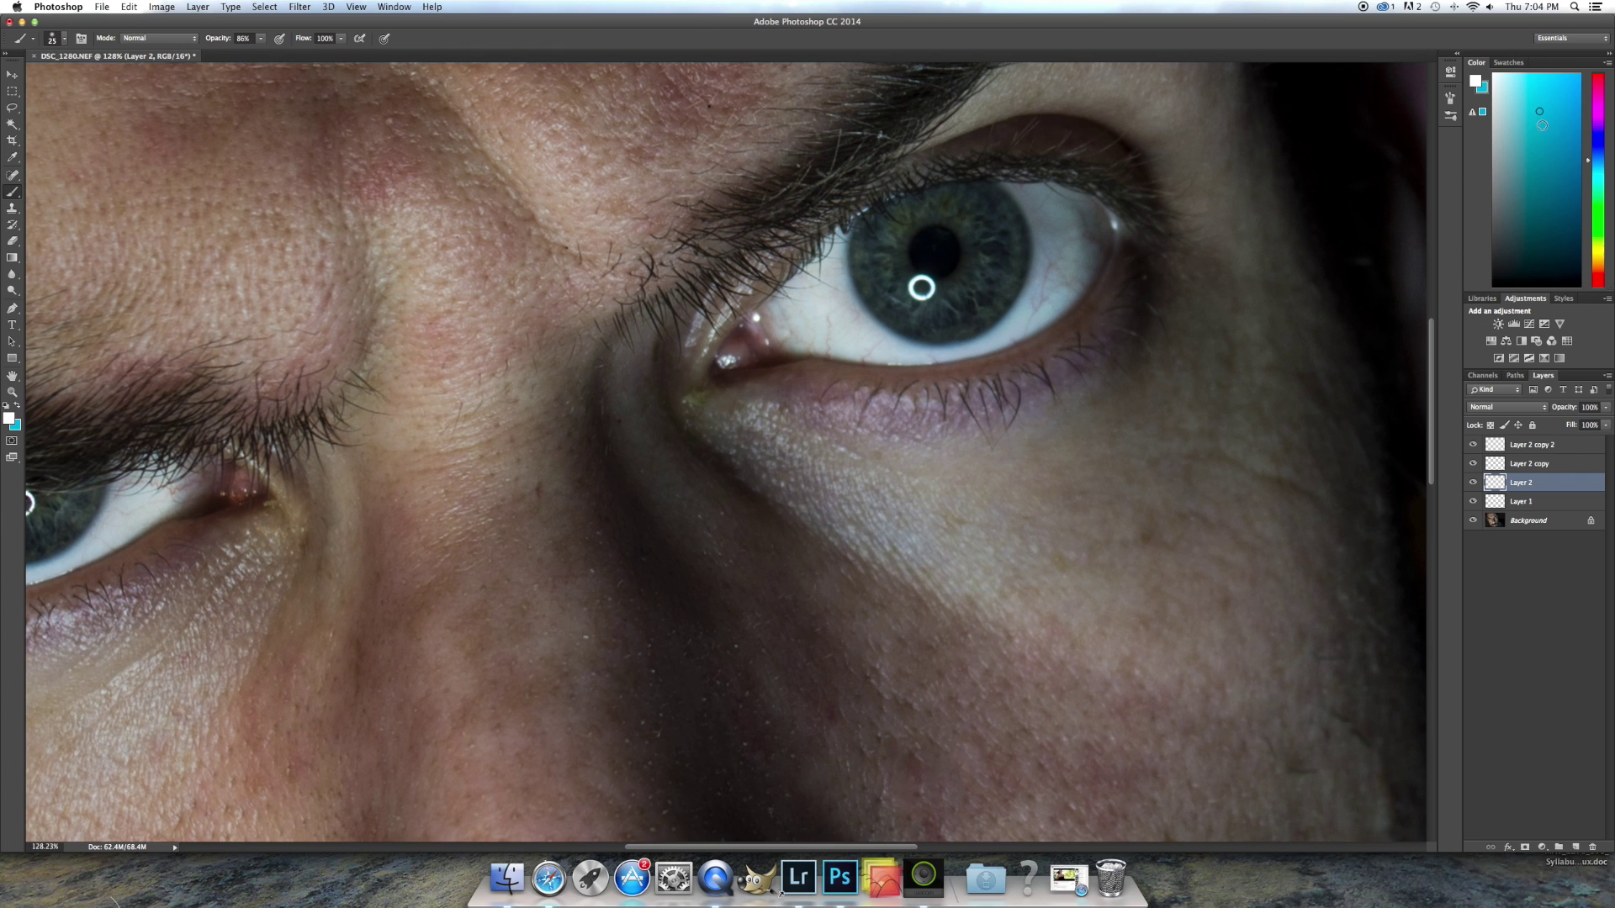
{"action": "key", "text": "bracketleft"}
{"action": "left_click_drag", "start_coordinate": [886, 268], "coordinate": [875, 265]}
{"action": "key", "text": "super+z"}
{"action": "key", "text": "super+alt+z"}
Step: Paint radiating cyan streaks across both irises on the topmost layer, Layer 2 copy 2
{"action": "left_click", "coordinate": [18, 406]}
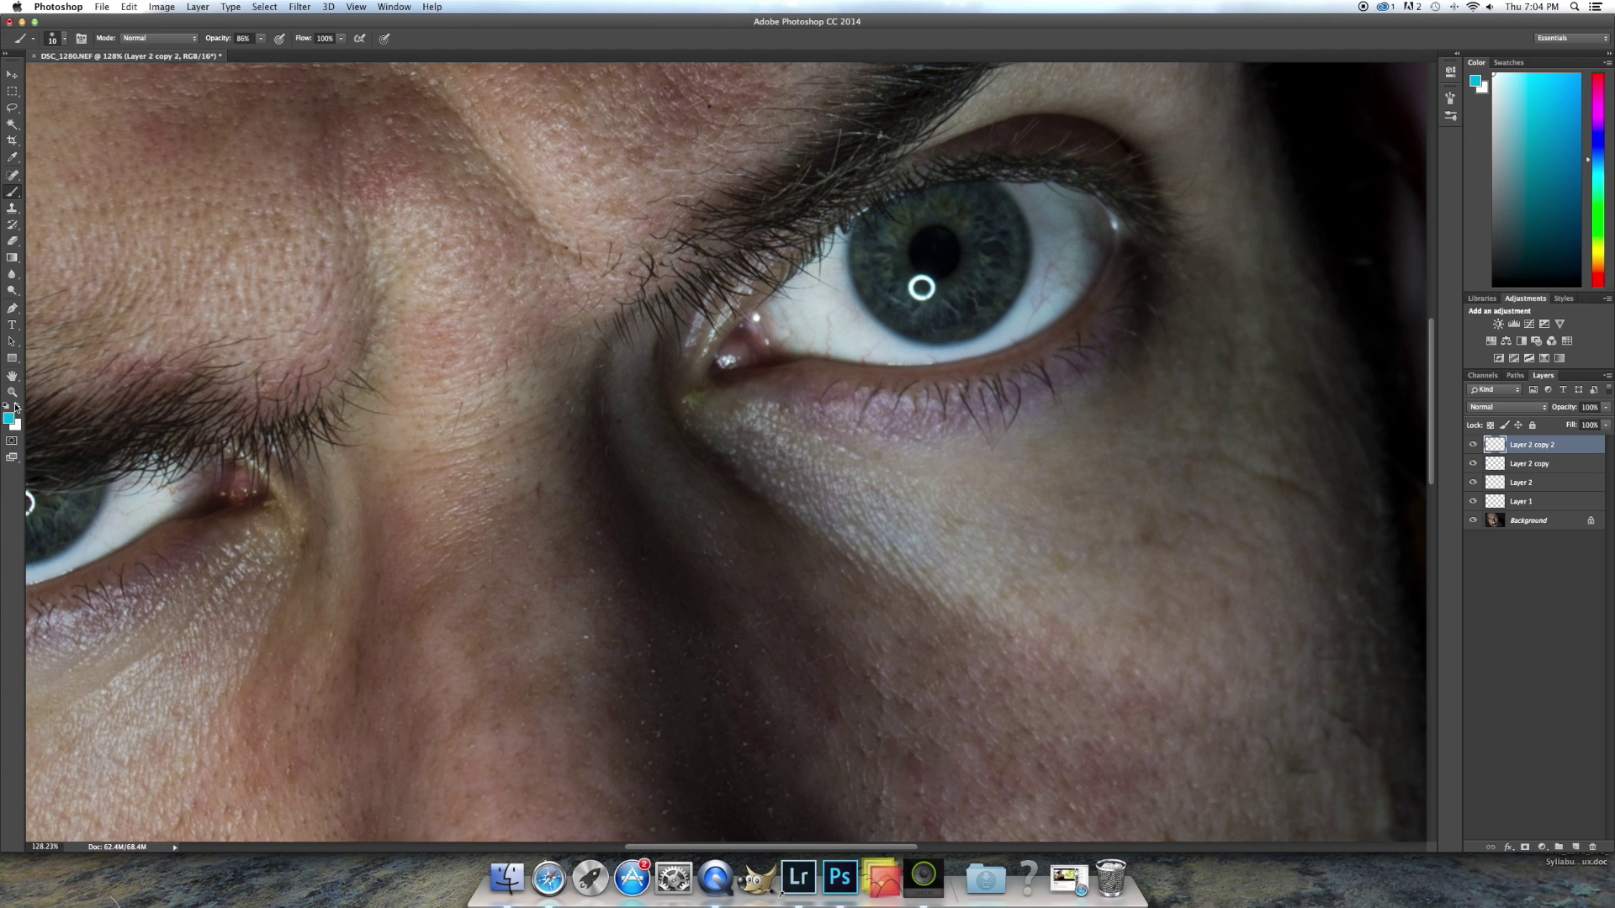
{"action": "mouse_move", "coordinate": [873, 275]}
{"action": "left_mouse_down"}
{"action": "mouse_move", "coordinate": [932, 202]}
{"action": "mouse_move", "coordinate": [970, 195]}
{"action": "mouse_move", "coordinate": [991, 202]}
{"action": "mouse_move", "coordinate": [985, 225]}
{"action": "mouse_move", "coordinate": [998, 218]}
{"action": "mouse_move", "coordinate": [1003, 293]}
{"action": "mouse_move", "coordinate": [977, 307]}
{"action": "mouse_move", "coordinate": [978, 284]}
{"action": "mouse_move", "coordinate": [963, 315]}
{"action": "mouse_move", "coordinate": [939, 321]}
{"action": "mouse_move", "coordinate": [933, 303]}
{"action": "mouse_move", "coordinate": [921, 324]}
{"action": "mouse_move", "coordinate": [887, 273]}
{"action": "left_mouse_up"}
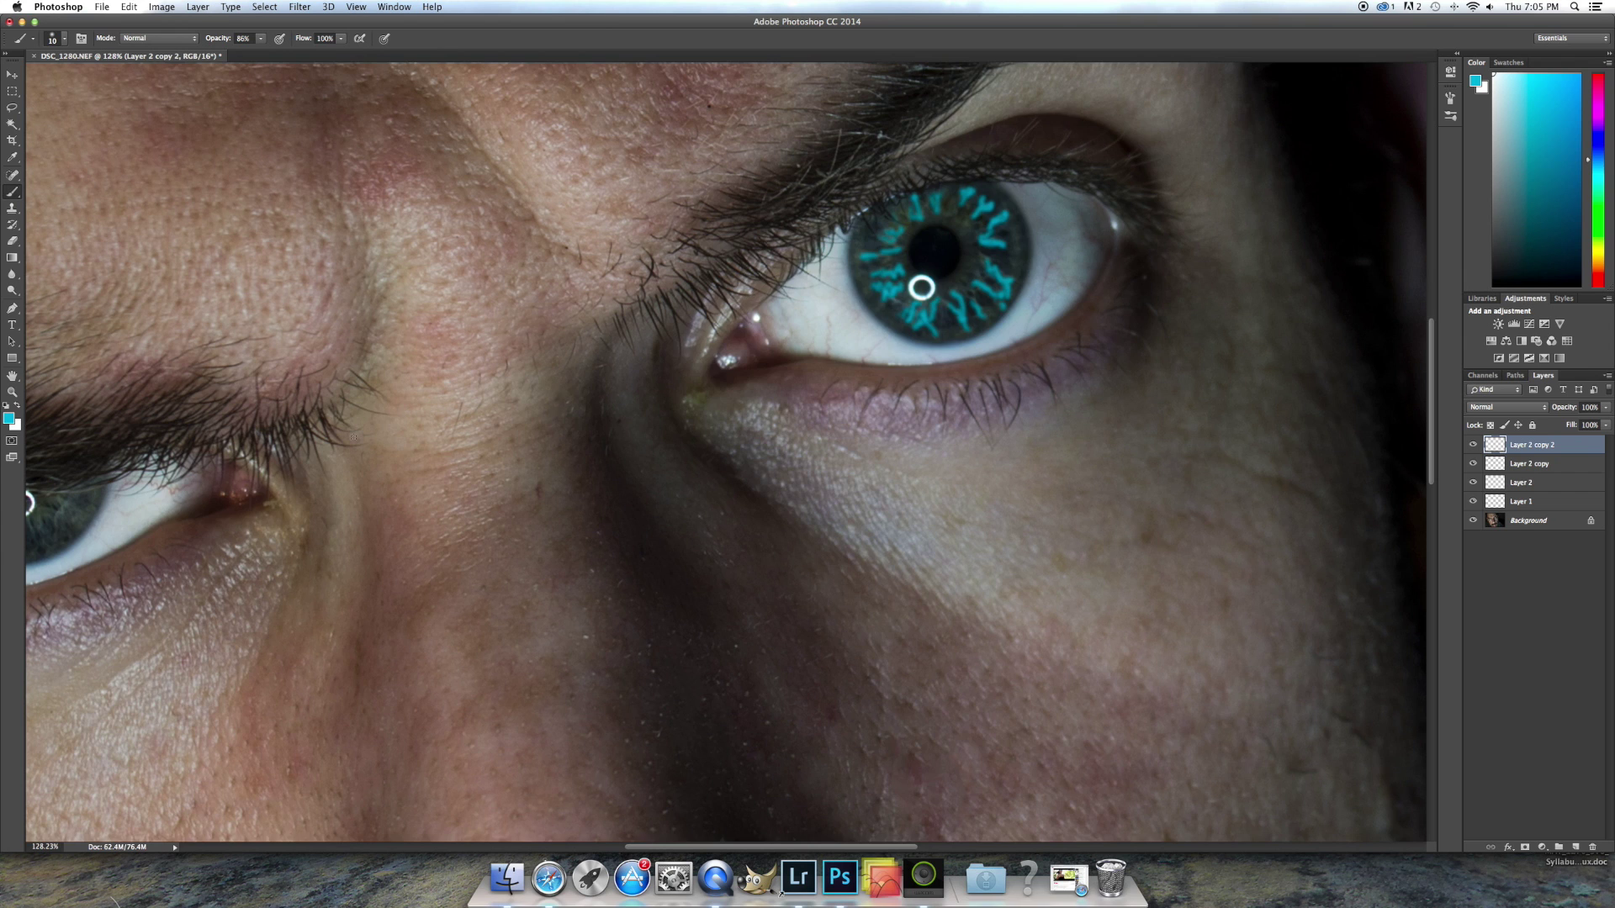
{"action": "scroll", "coordinate": [557, 402], "scroll_direction": "left", "scroll_amount": 10}
{"action": "mouse_move", "coordinate": [429, 497]}
{"action": "left_mouse_down"}
{"action": "mouse_move", "coordinate": [406, 528]}
{"action": "mouse_move", "coordinate": [327, 514]}
{"action": "left_mouse_up"}
{"action": "left_click_drag", "start_coordinate": [336, 493], "coordinate": [321, 509]}
{"action": "left_click_drag", "start_coordinate": [405, 482], "coordinate": [423, 481]}
{"action": "scroll", "coordinate": [632, 317], "scroll_direction": "right", "scroll_amount": 4}
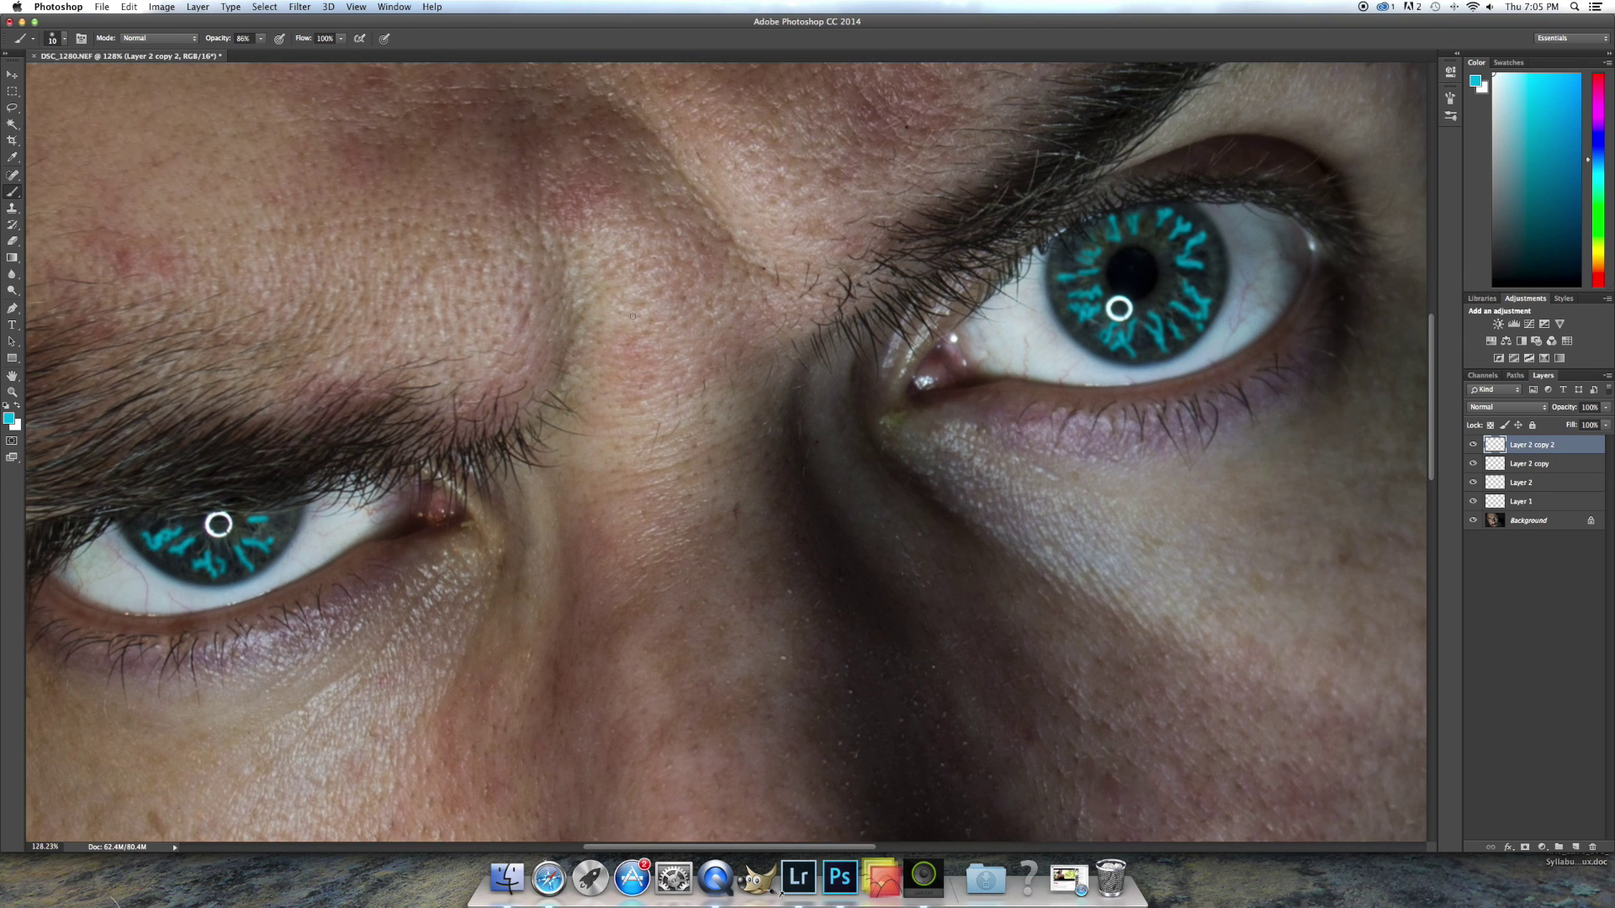
Step: Select Layer 2 copy and paint bright green streaks around the pupil of the right-hand eye
{"action": "left_click", "coordinate": [1518, 465]}
{"action": "key", "text": "alt+bracketright"}
{"action": "key", "text": "x"}
{"action": "mouse_move", "coordinate": [1182, 301]}
{"action": "left_mouse_down"}
{"action": "mouse_move", "coordinate": [1165, 318]}
{"action": "mouse_move", "coordinate": [1190, 296]}
{"action": "mouse_move", "coordinate": [1167, 251]}
{"action": "left_mouse_up"}
{"action": "left_click_drag", "start_coordinate": [1164, 227], "coordinate": [1121, 238]}
{"action": "left_click_drag", "start_coordinate": [1110, 235], "coordinate": [1066, 286]}
{"action": "mouse_move", "coordinate": [1104, 313]}
{"action": "left_mouse_down"}
{"action": "mouse_move", "coordinate": [1095, 325]}
{"action": "mouse_move", "coordinate": [1166, 330]}
{"action": "left_mouse_up"}
Step: Paint green streaks in the iris of the left-hand eye and toggle Layer 2 copy's visibility to compare
{"action": "left_click_drag", "start_coordinate": [225, 559], "coordinate": [252, 528]}
{"action": "left_click_drag", "start_coordinate": [277, 536], "coordinate": [204, 537]}
{"action": "left_click_drag", "start_coordinate": [193, 564], "coordinate": [195, 521]}
{"action": "left_click_drag", "start_coordinate": [172, 528], "coordinate": [183, 516]}
{"action": "left_click_drag", "start_coordinate": [290, 521], "coordinate": [273, 515]}
{"action": "left_click", "coordinate": [1497, 463]}
{"action": "left_click", "coordinate": [1474, 464]}
{"action": "left_click", "coordinate": [1475, 465]}
{"action": "left_click", "coordinate": [1474, 464]}
{"action": "left_click", "coordinate": [1487, 464]}
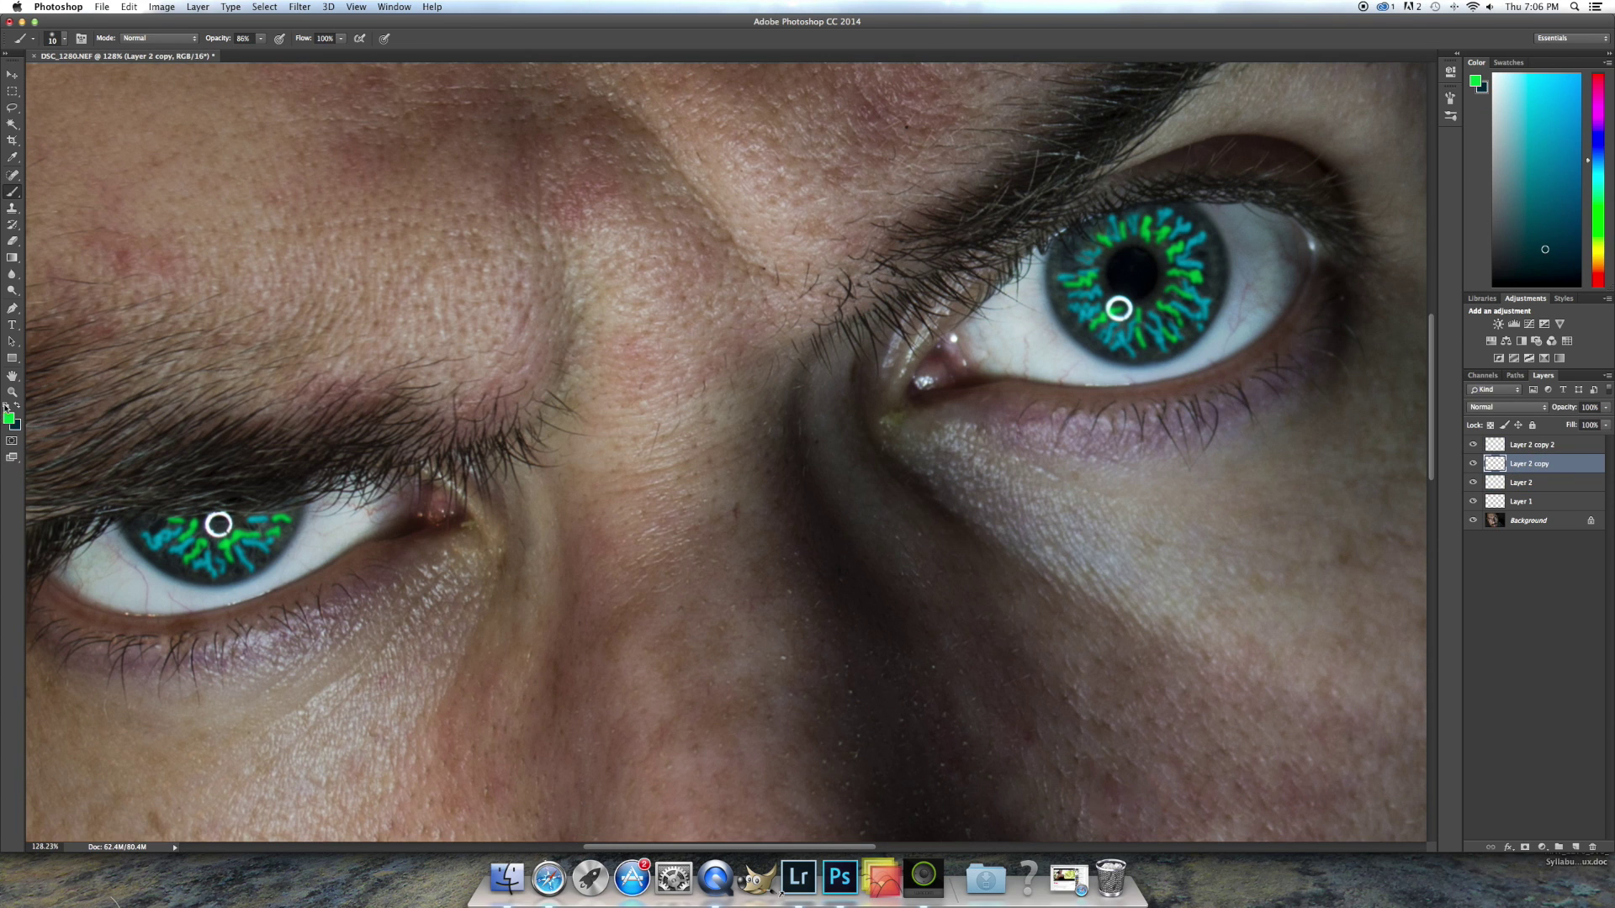
Step: Pick a very dark green and darken the outer rims of both irises on Layer 2 copy
{"action": "key", "text": "x"}
{"action": "left_click", "coordinate": [1551, 275]}
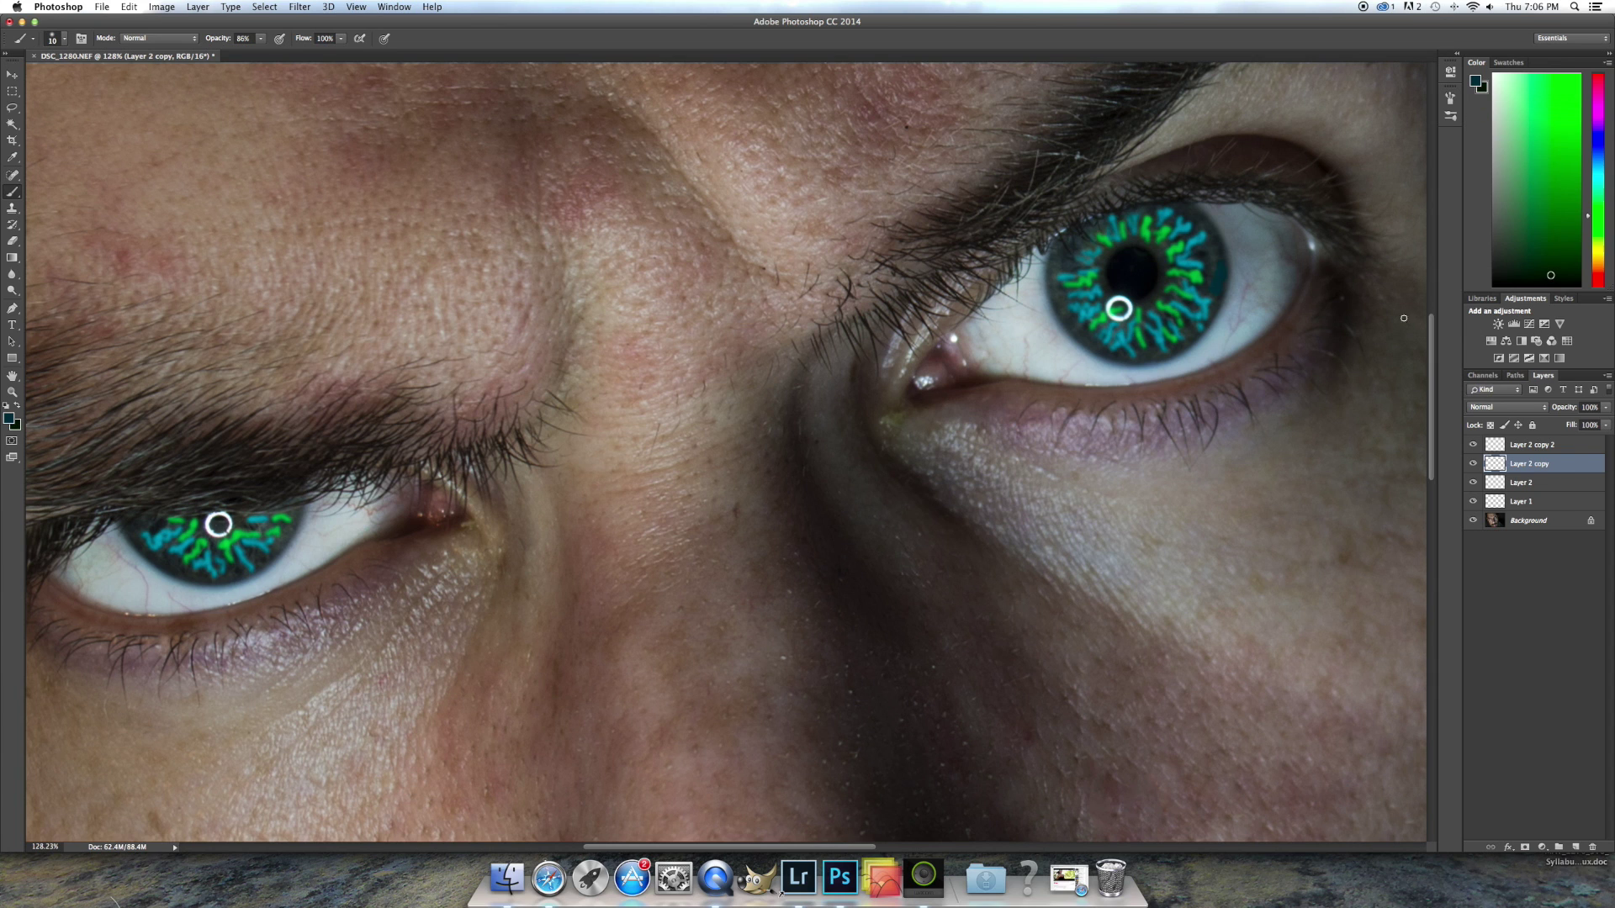
{"action": "key", "text": "x"}
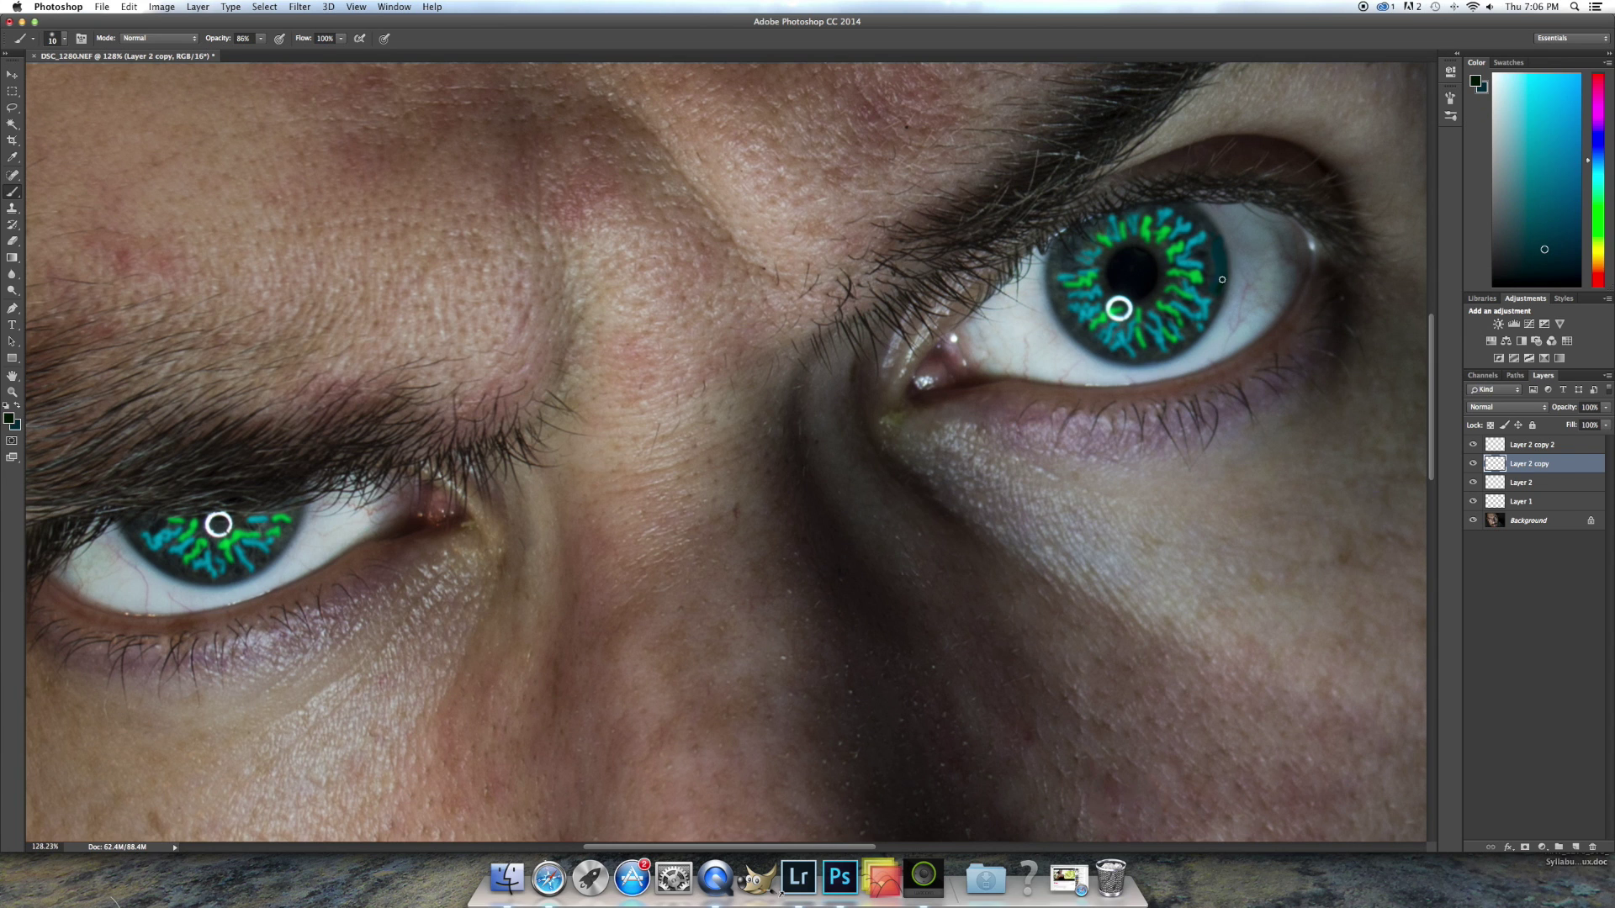
{"action": "mouse_move", "coordinate": [1214, 310]}
{"action": "left_mouse_down"}
{"action": "mouse_move", "coordinate": [1175, 351]}
{"action": "mouse_move", "coordinate": [1144, 357]}
{"action": "left_mouse_up"}
{"action": "mouse_move", "coordinate": [1050, 280]}
{"action": "left_mouse_down"}
{"action": "mouse_move", "coordinate": [1078, 339]}
{"action": "mouse_move", "coordinate": [1146, 359]}
{"action": "mouse_move", "coordinate": [1051, 276]}
{"action": "mouse_move", "coordinate": [1077, 246]}
{"action": "left_mouse_up"}
{"action": "left_click_drag", "start_coordinate": [259, 556], "coordinate": [296, 505]}
{"action": "mouse_move", "coordinate": [128, 530]}
{"action": "left_mouse_down"}
{"action": "mouse_move", "coordinate": [194, 577]}
{"action": "mouse_move", "coordinate": [233, 571]}
{"action": "left_mouse_up"}
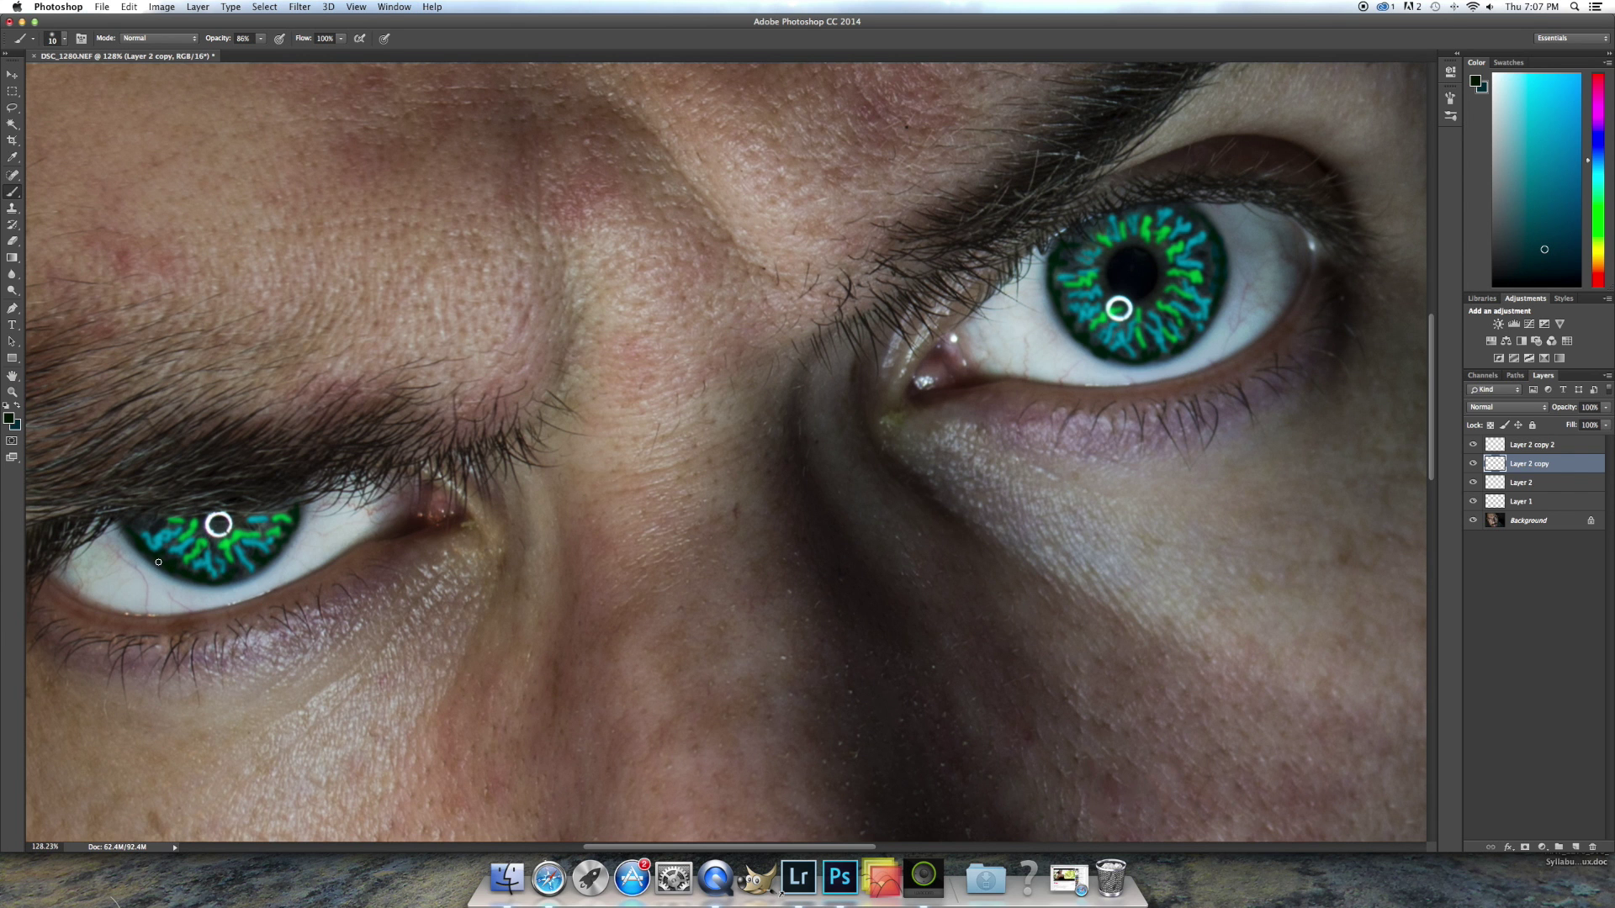
Step: Set Layer 2 copy's blend mode to Overlay, try a lower opacity, and toggle its visibility to compare
{"action": "scroll", "coordinate": [618, 683], "scroll_direction": "down", "scroll_amount": 6}
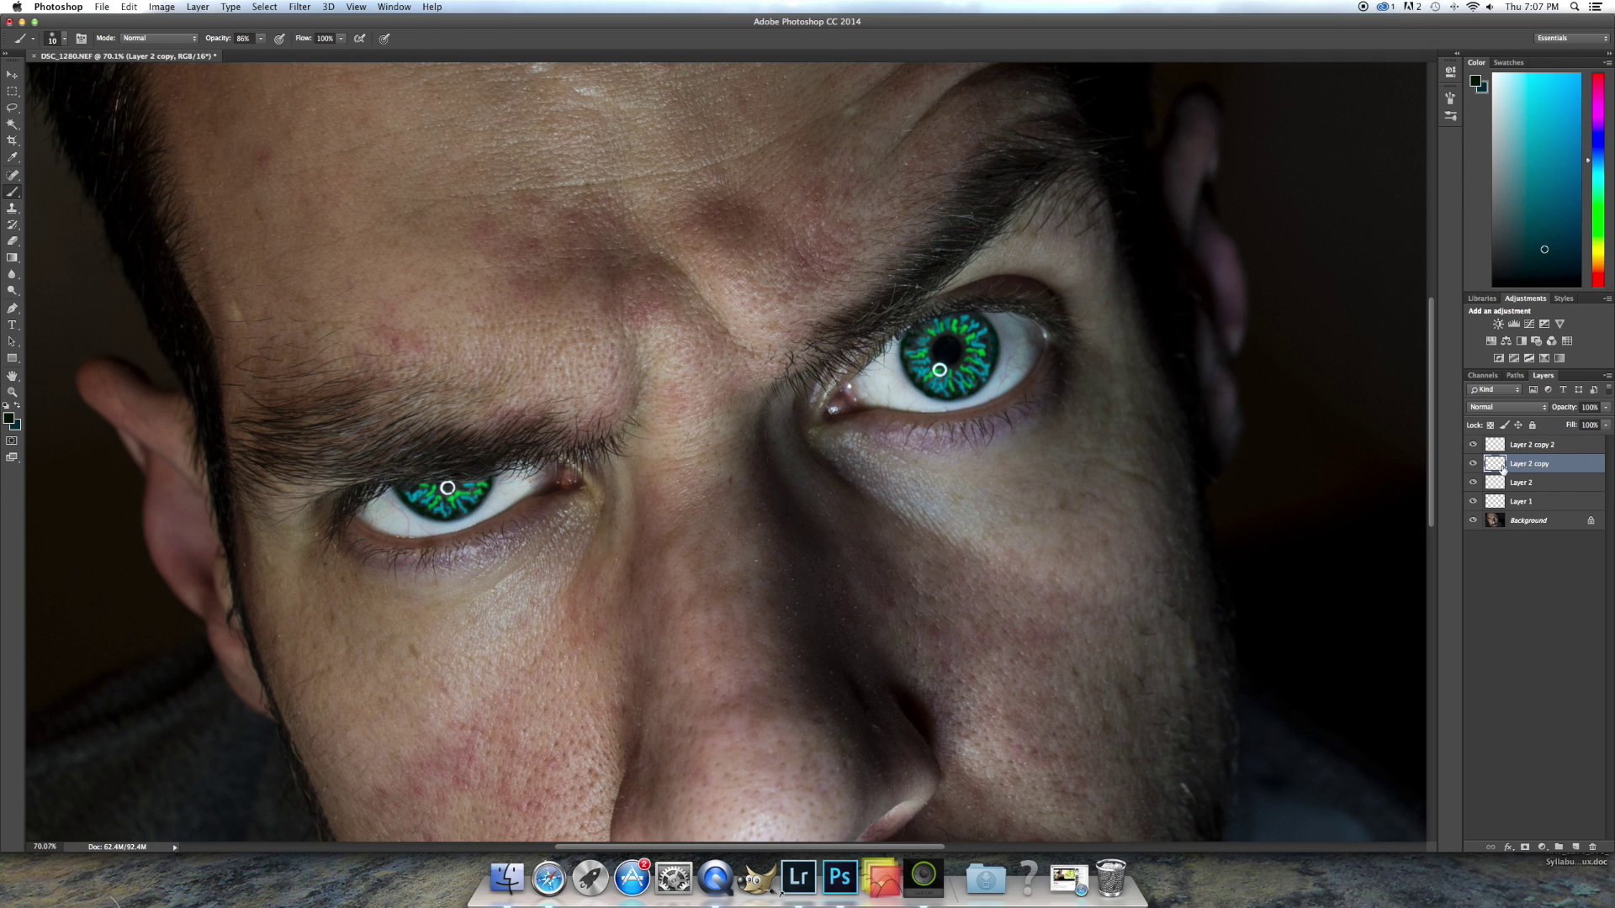
{"action": "left_click", "coordinate": [1531, 408]}
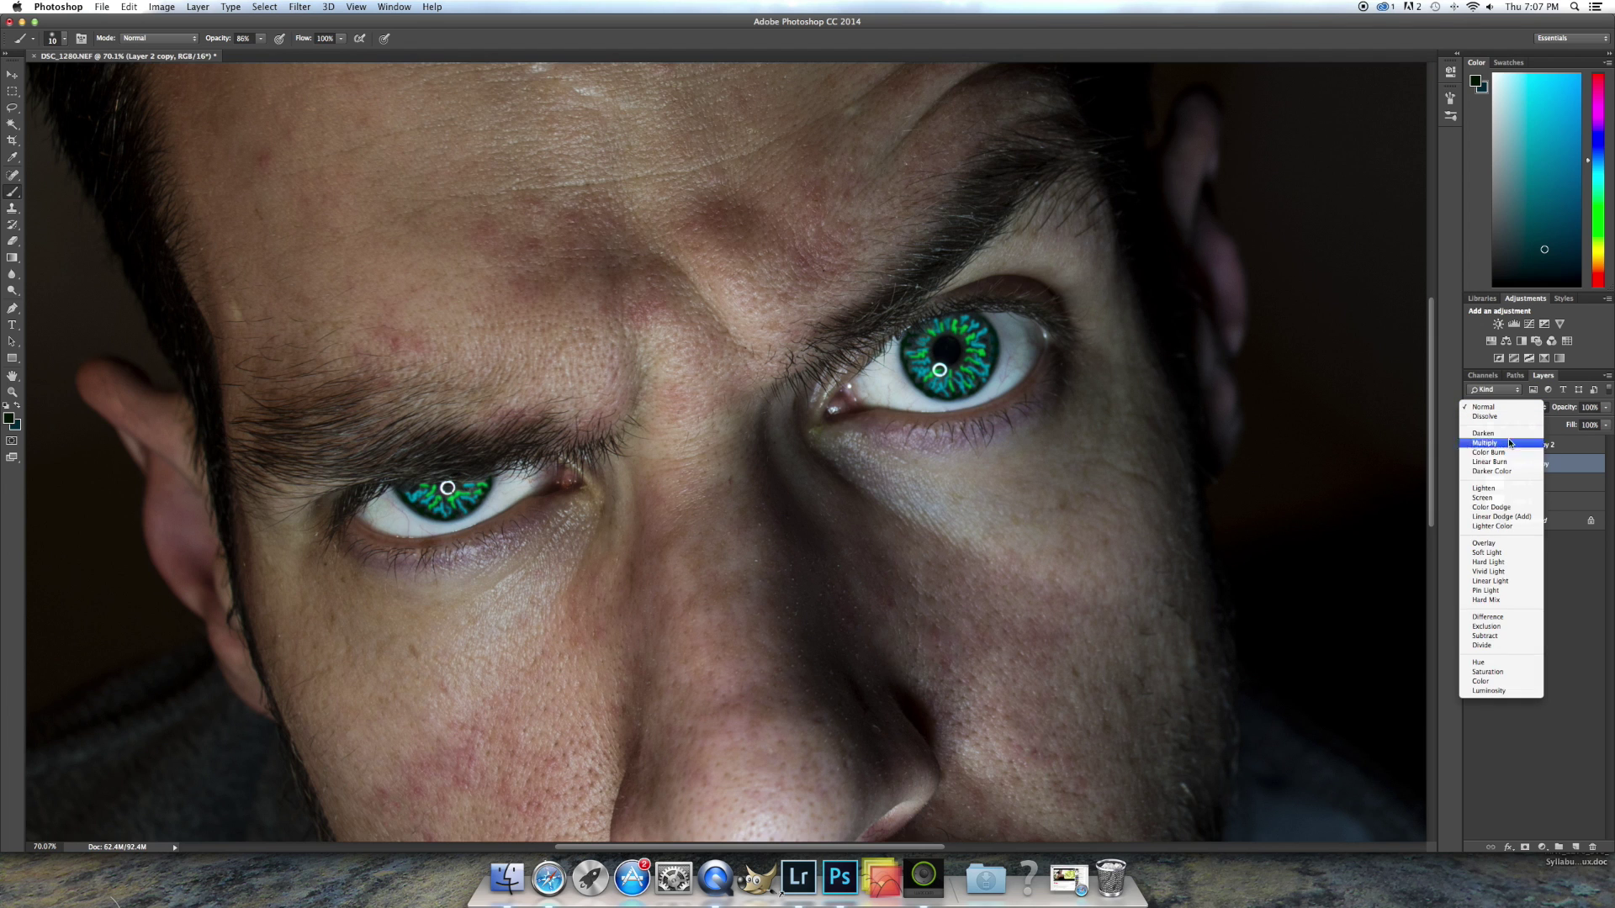
{"action": "left_click", "coordinate": [1487, 544]}
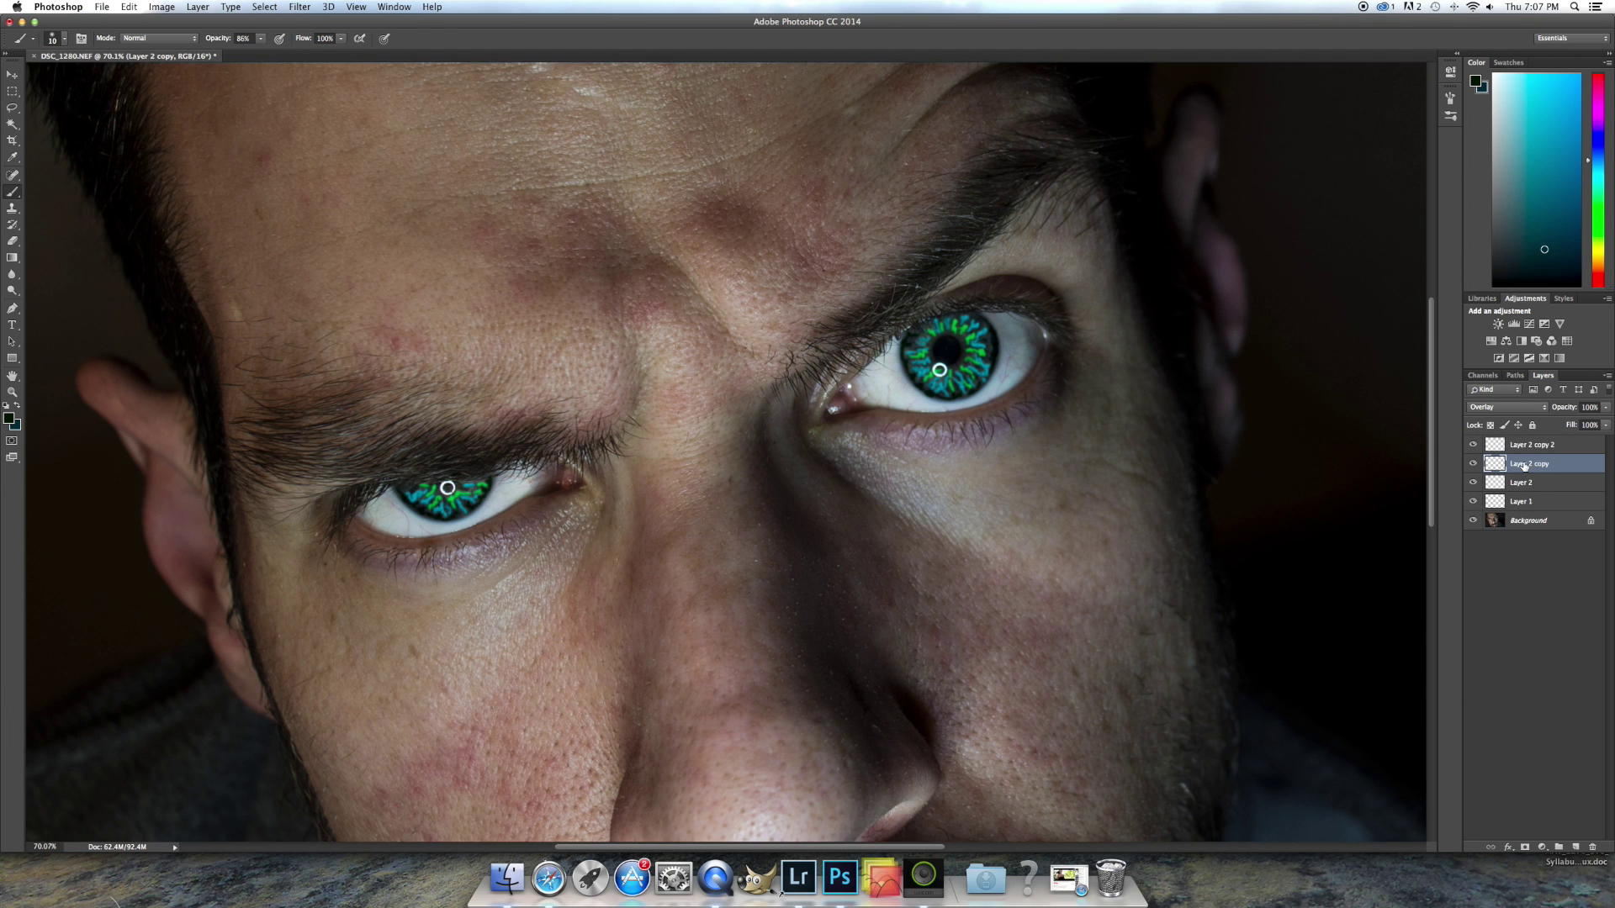
{"action": "left_click", "coordinate": [1607, 409]}
{"action": "left_click", "coordinate": [1582, 424]}
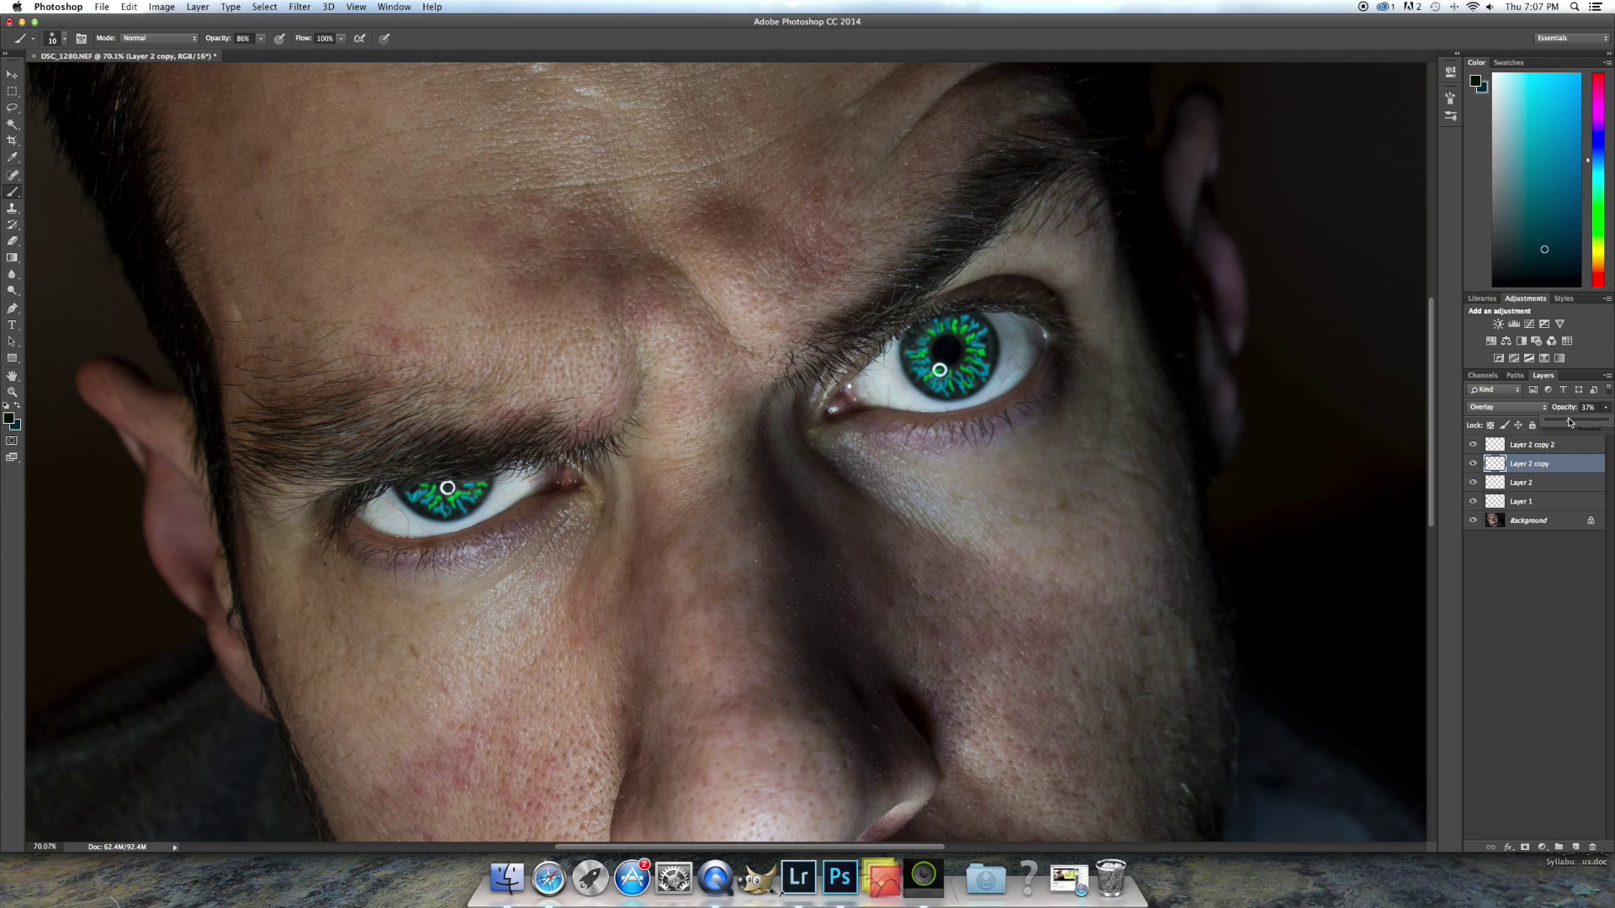
{"action": "left_click", "coordinate": [1473, 464]}
{"action": "left_click", "coordinate": [1473, 464]}
{"action": "left_click", "coordinate": [1605, 408]}
{"action": "left_click", "coordinate": [1552, 449]}
Step: Set Layer 2 copy 2 to the Overlay blend mode and reduce its opacity
{"action": "left_click", "coordinate": [1552, 445]}
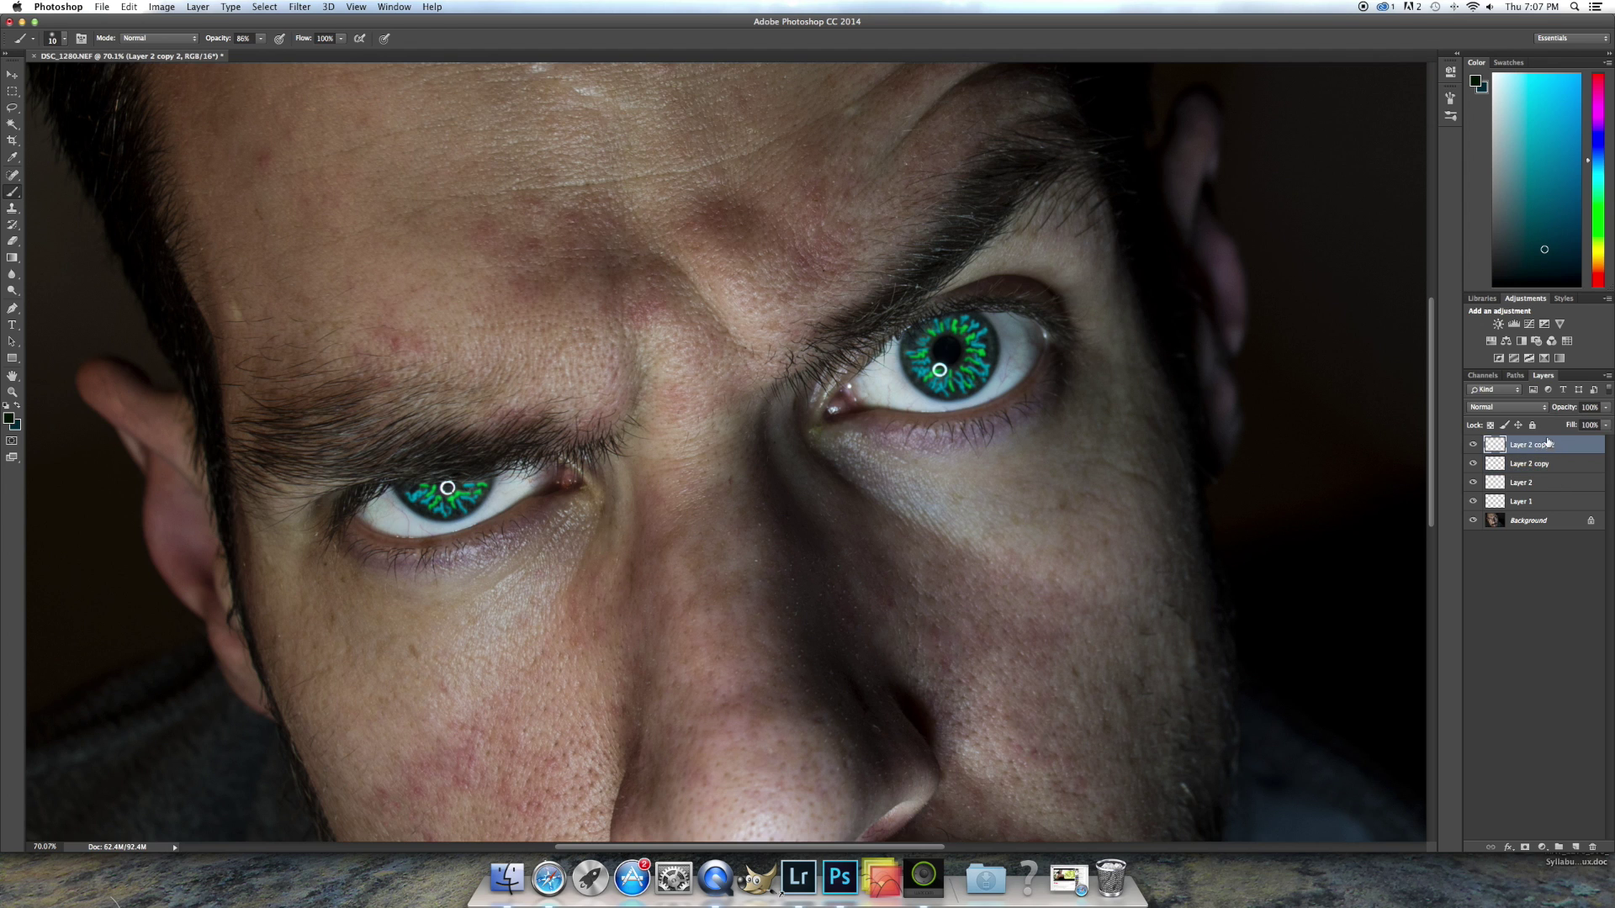
{"action": "left_click", "coordinate": [1544, 410]}
{"action": "left_click", "coordinate": [1517, 549]}
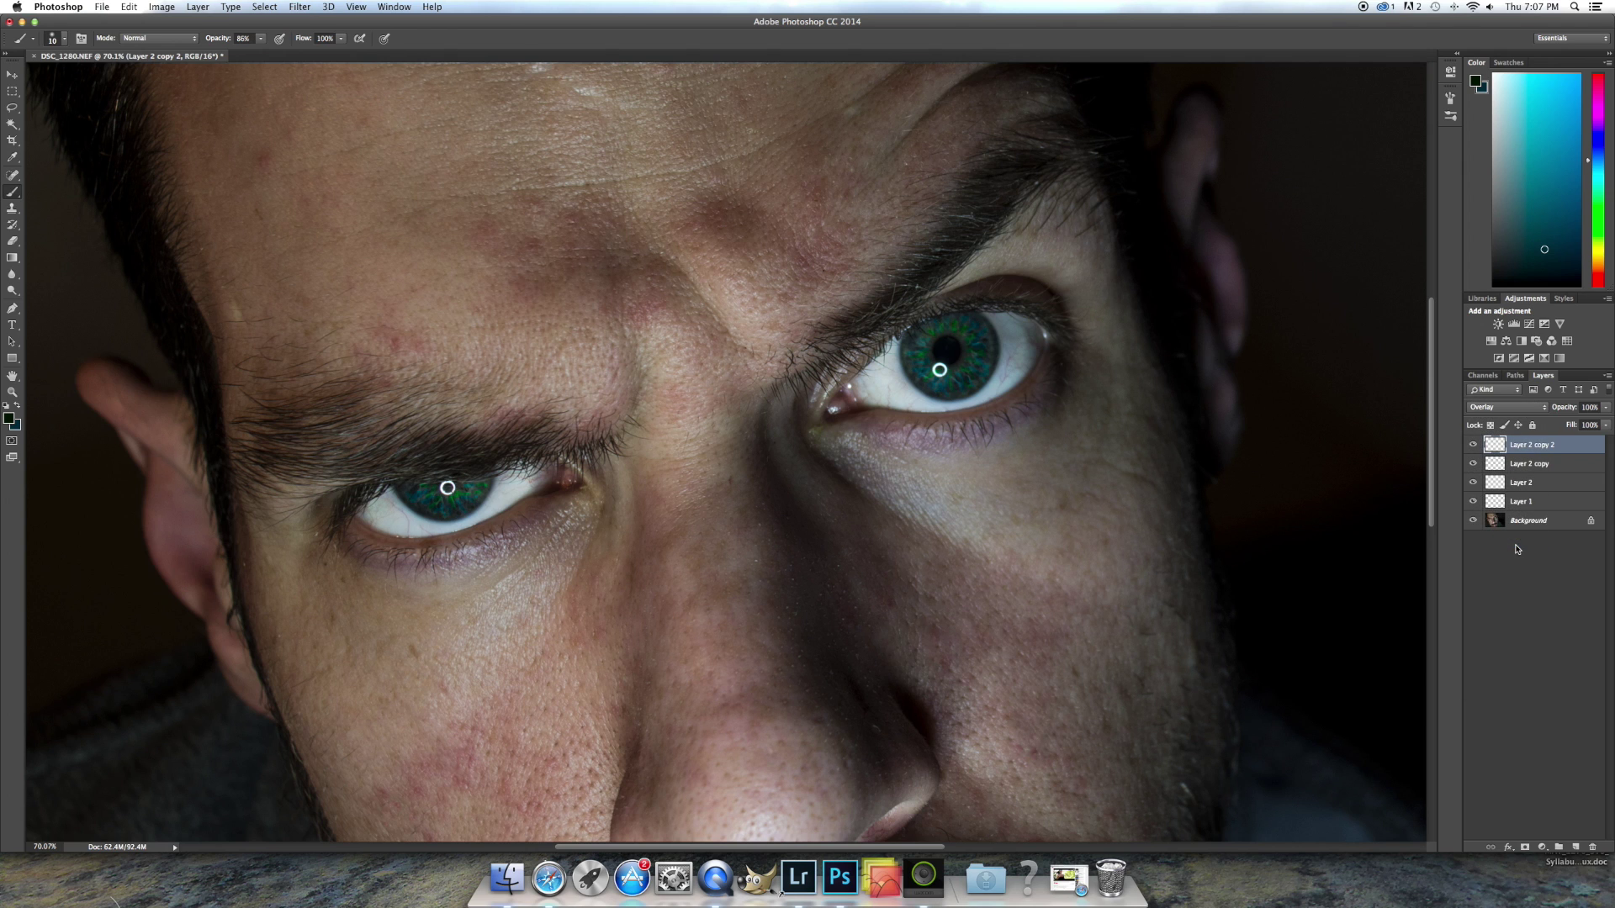
{"action": "left_click", "coordinate": [1606, 409]}
{"action": "left_click_drag", "start_coordinate": [1609, 424], "coordinate": [1577, 427]}
{"action": "left_click", "coordinate": [1479, 625]}
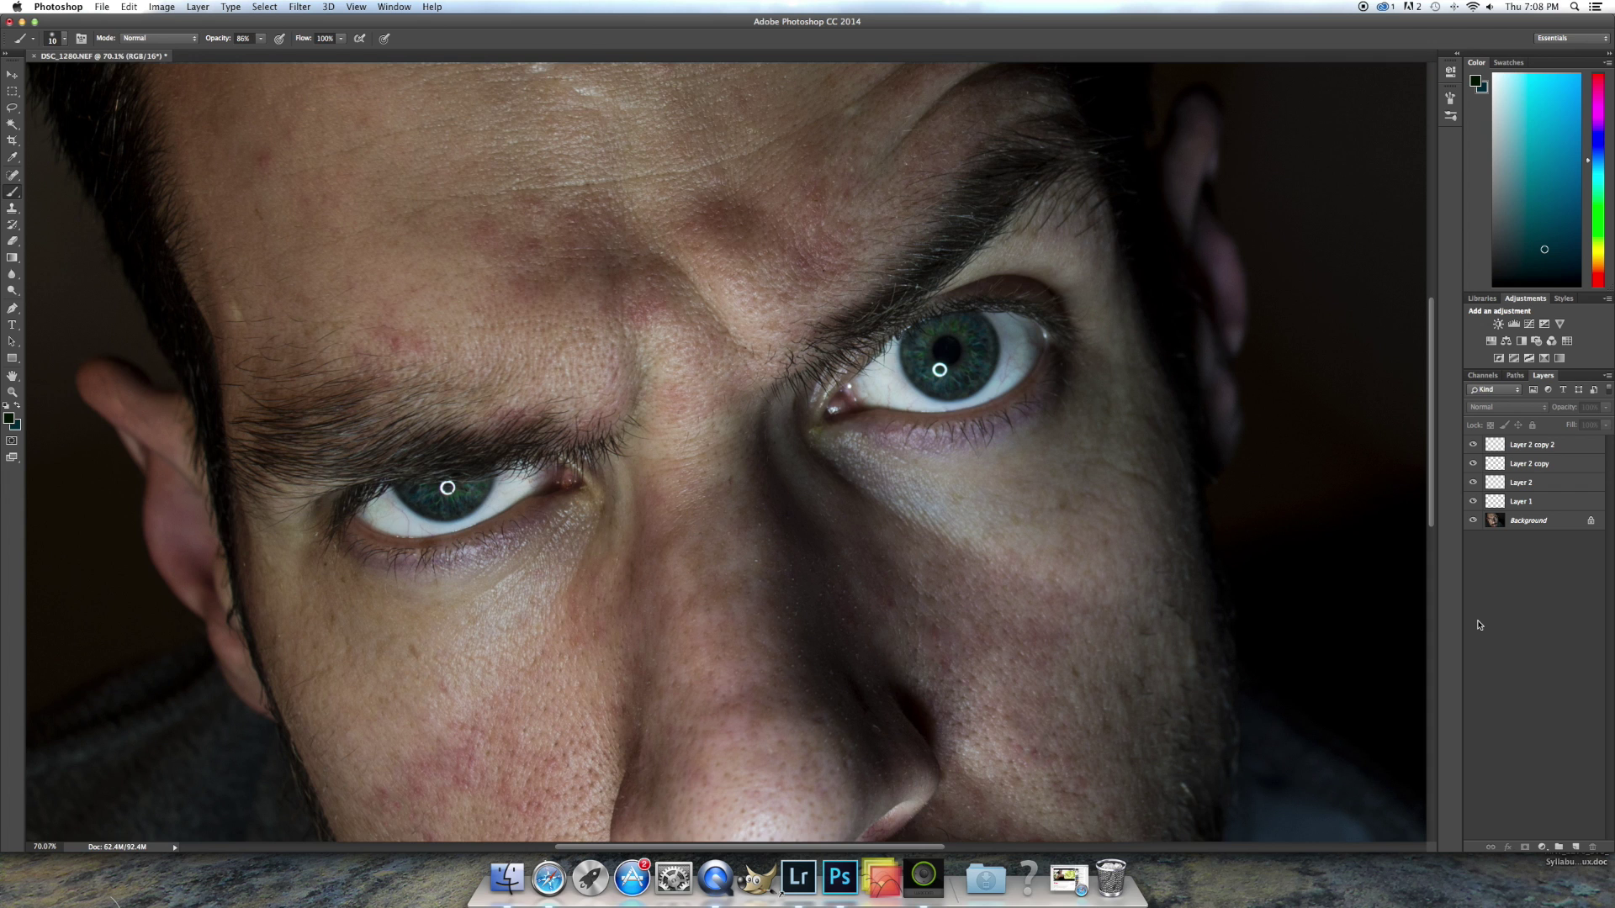
Step: Fine-tune the opacity of Layer 2 copy 2 to 29% while viewing the whole portrait
{"action": "key", "text": "super+minus"}
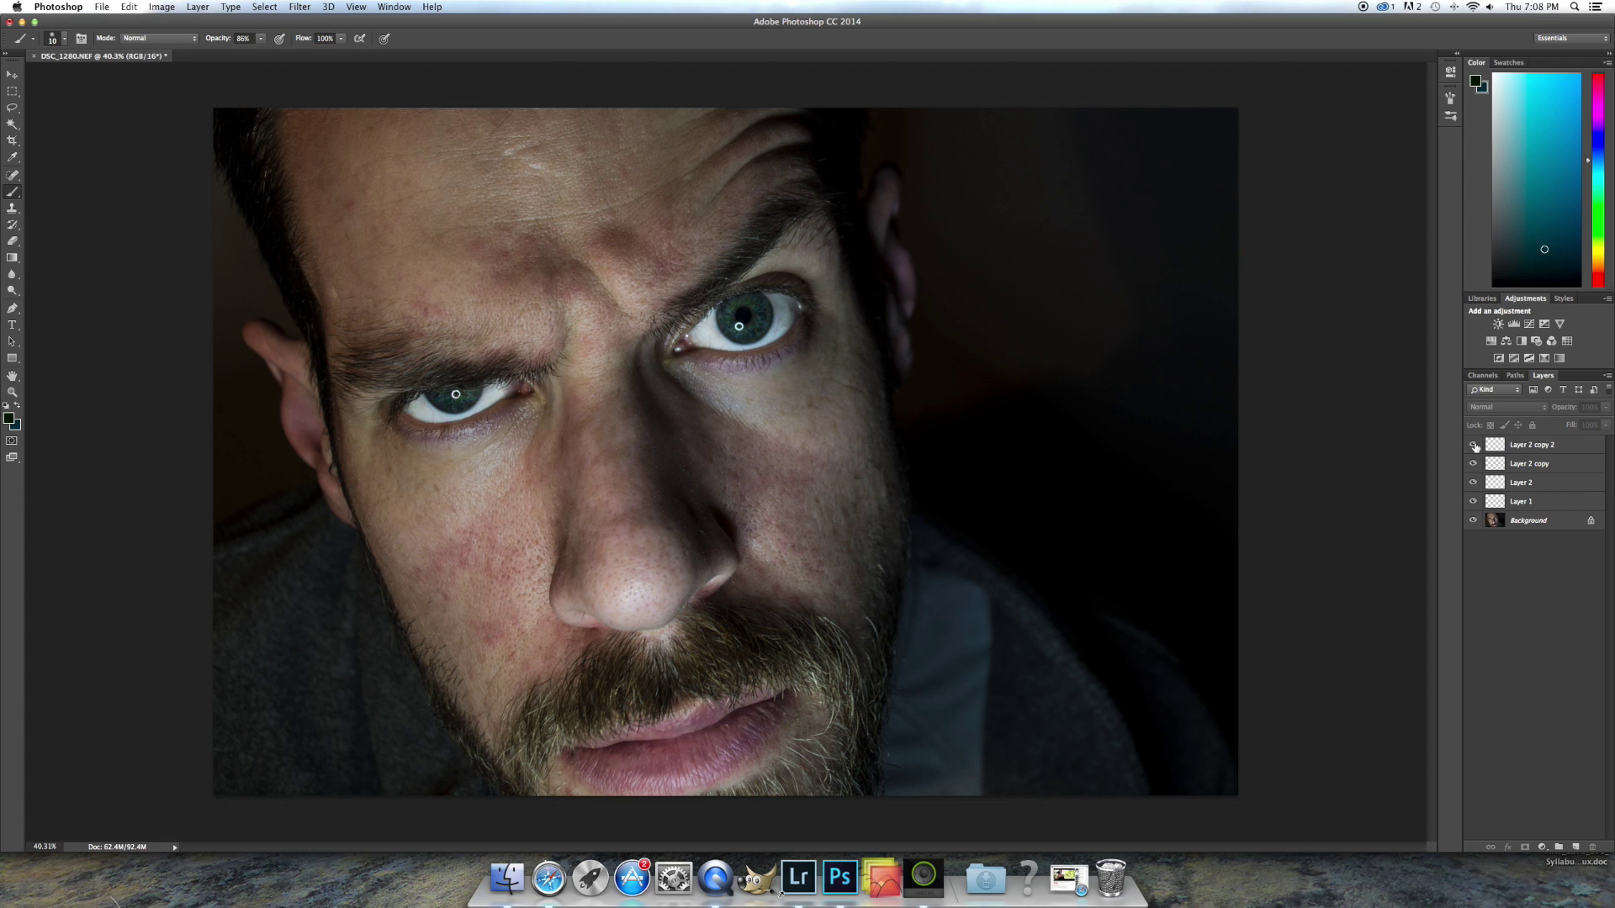
{"action": "left_click", "coordinate": [1545, 447]}
{"action": "left_click", "coordinate": [1604, 407]}
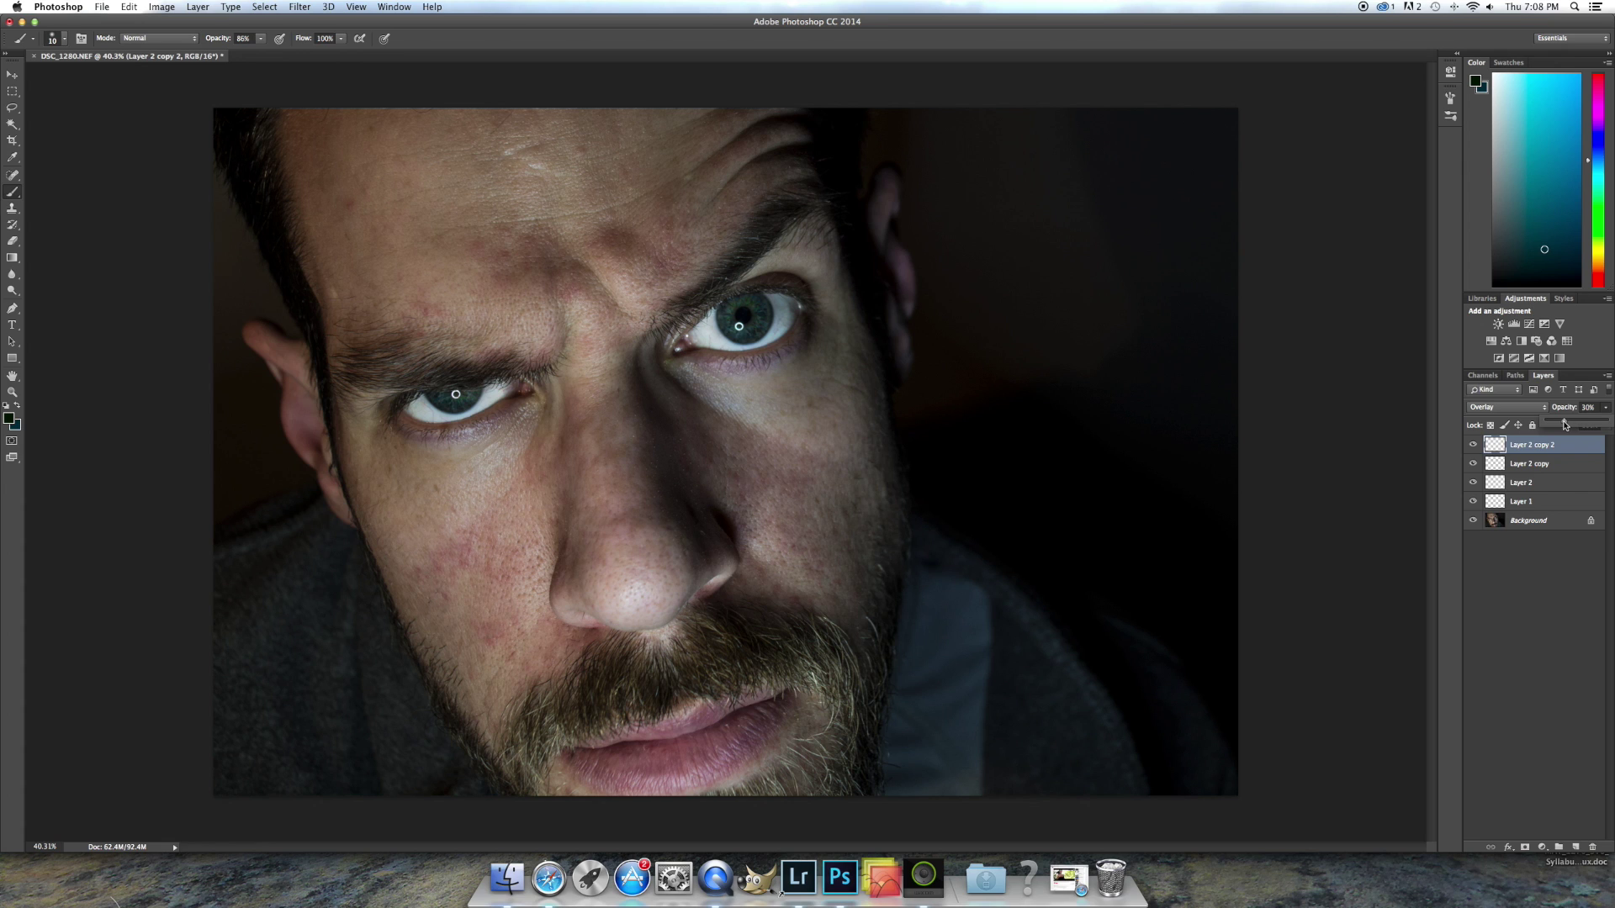
{"action": "left_click", "coordinate": [1552, 598]}
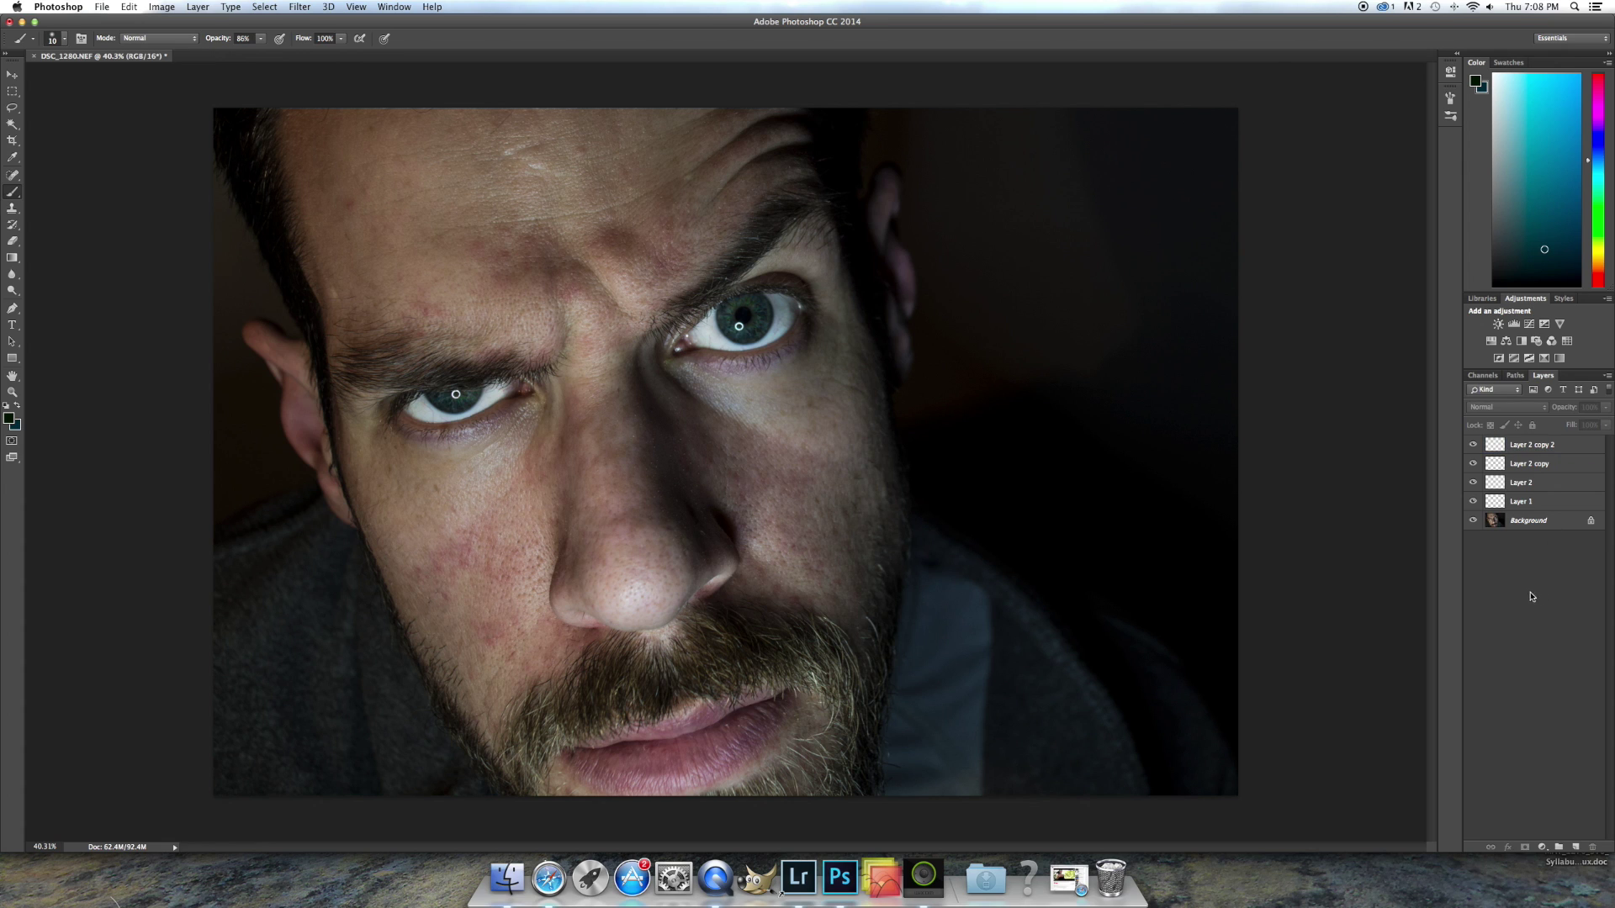
Step: Merge Layer 2 copy 2 down into Layer 2 copy, and merge the result down into Layer 2
{"action": "right_click", "coordinate": [1539, 448]}
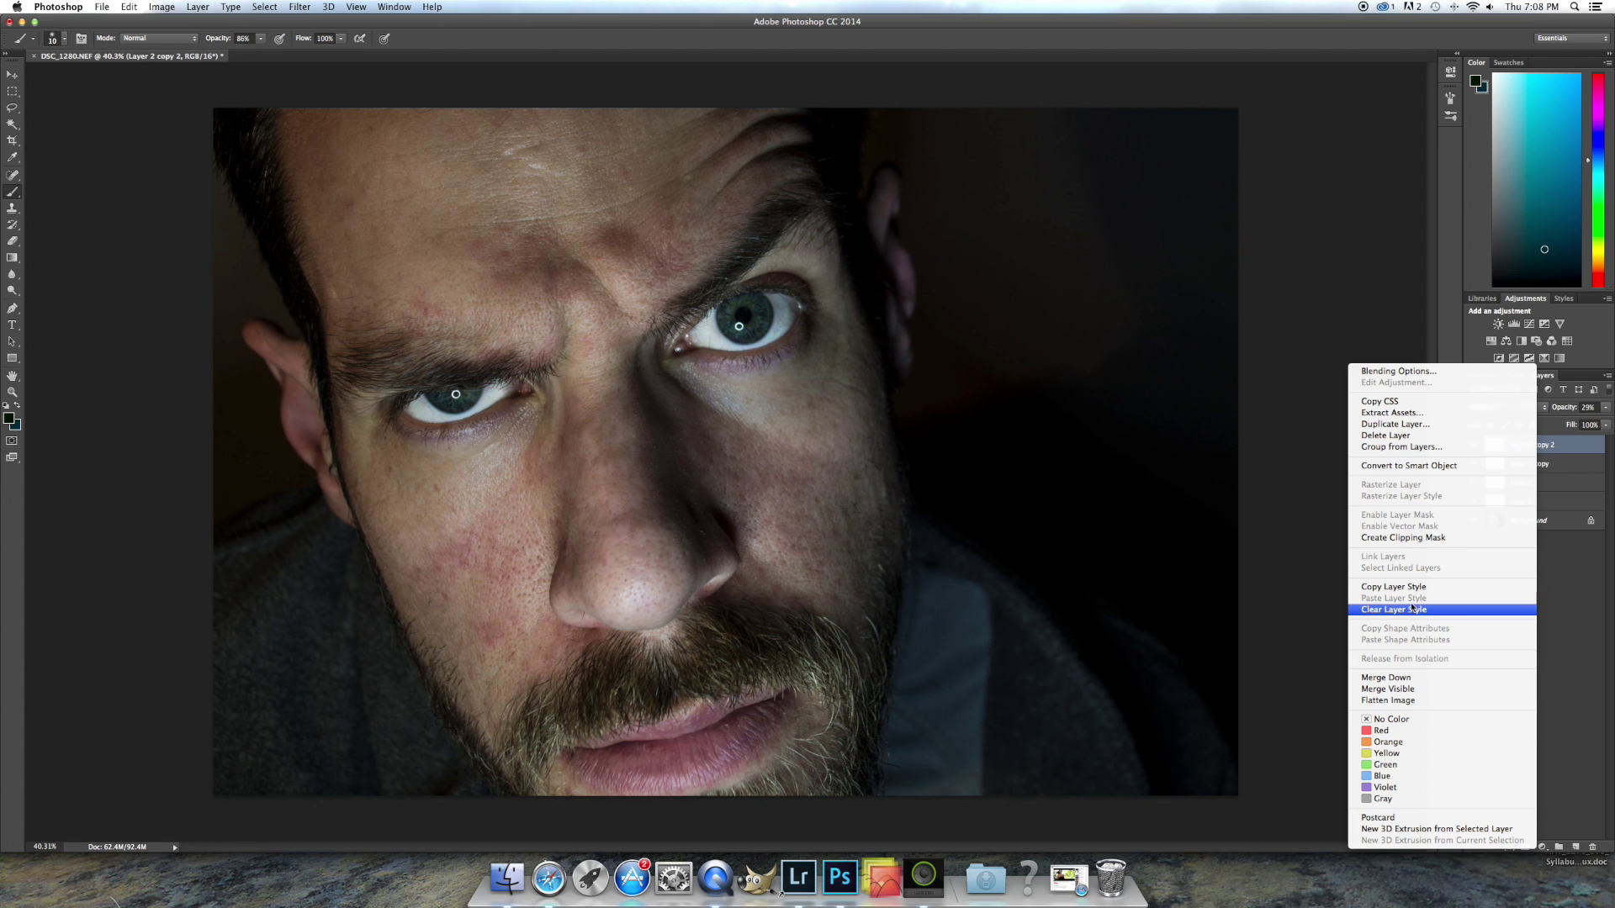
{"action": "left_click", "coordinate": [1427, 678]}
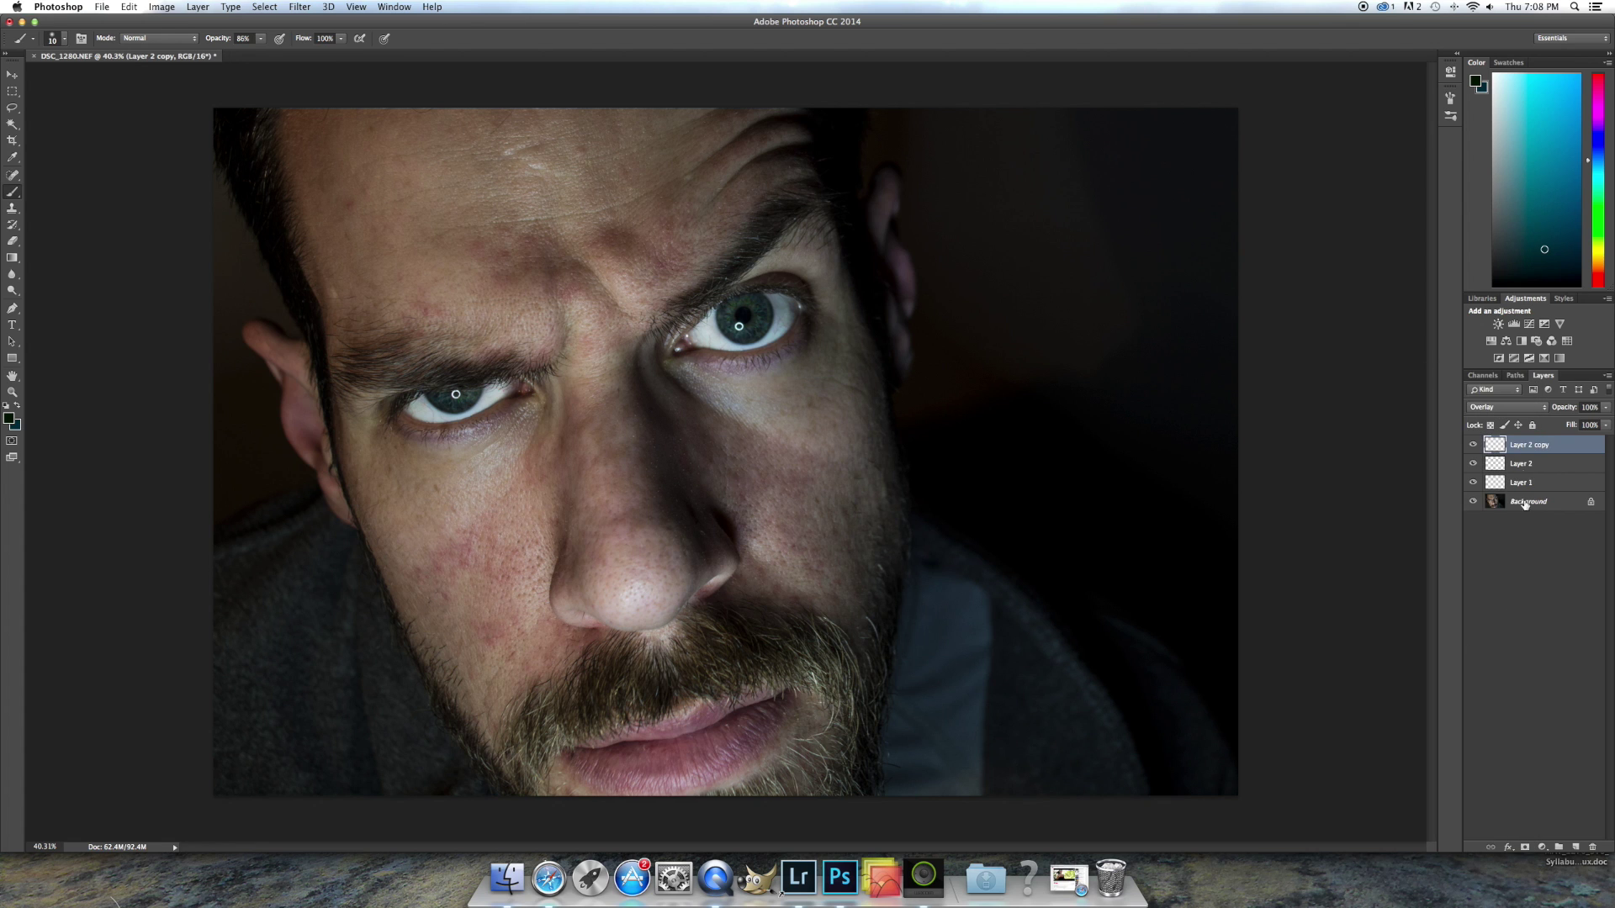
{"action": "right_click", "coordinate": [1537, 446]}
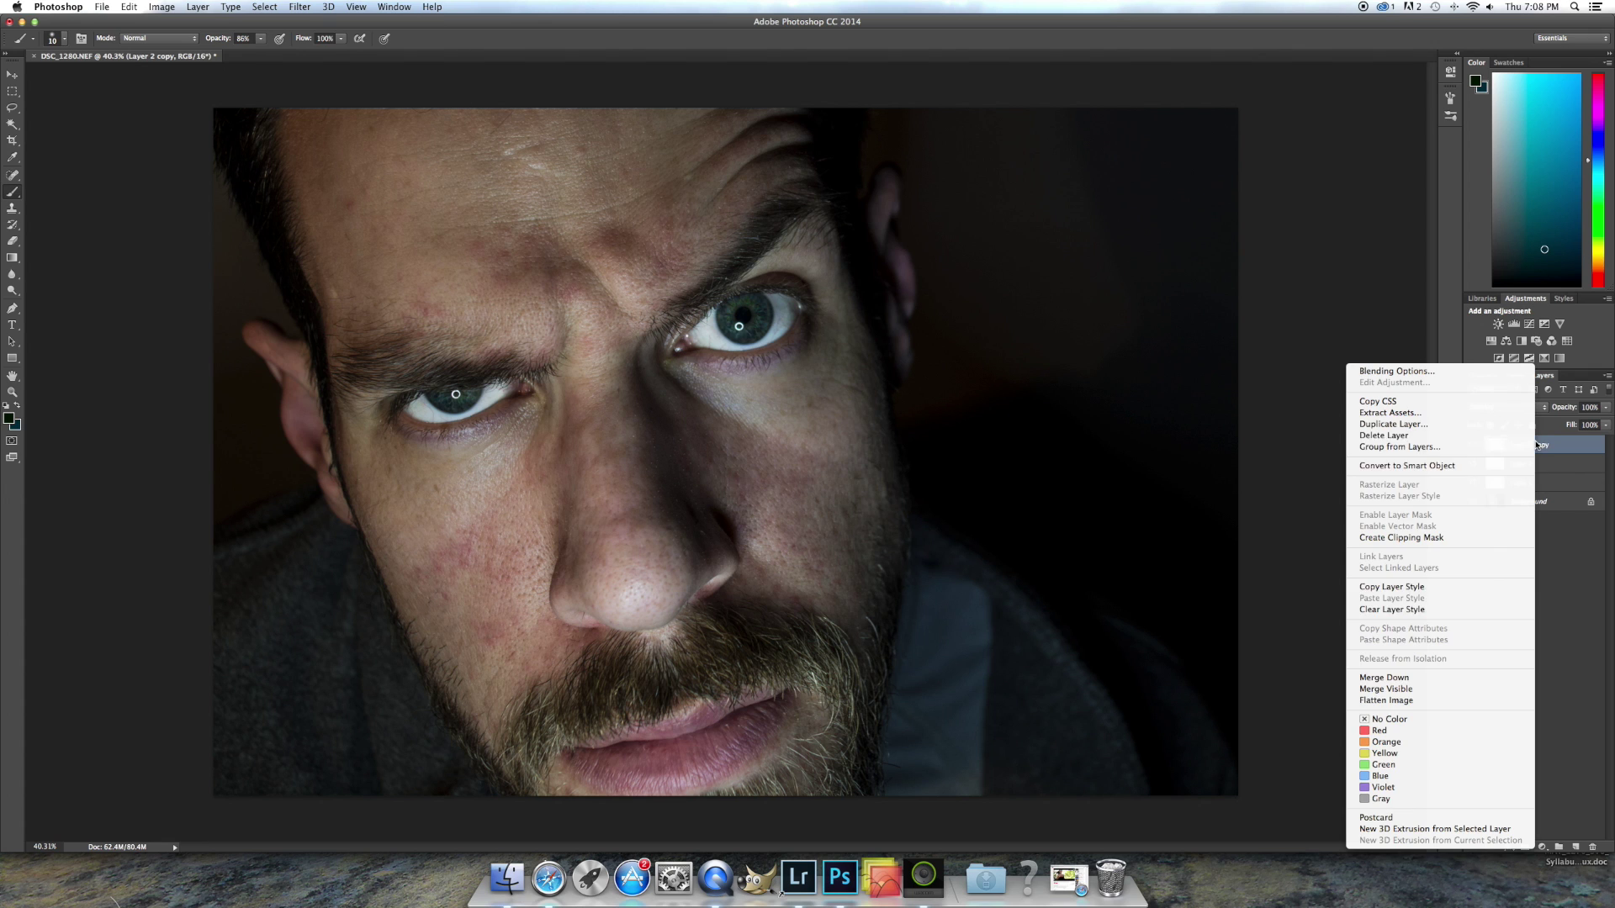
{"action": "left_click", "coordinate": [1412, 678]}
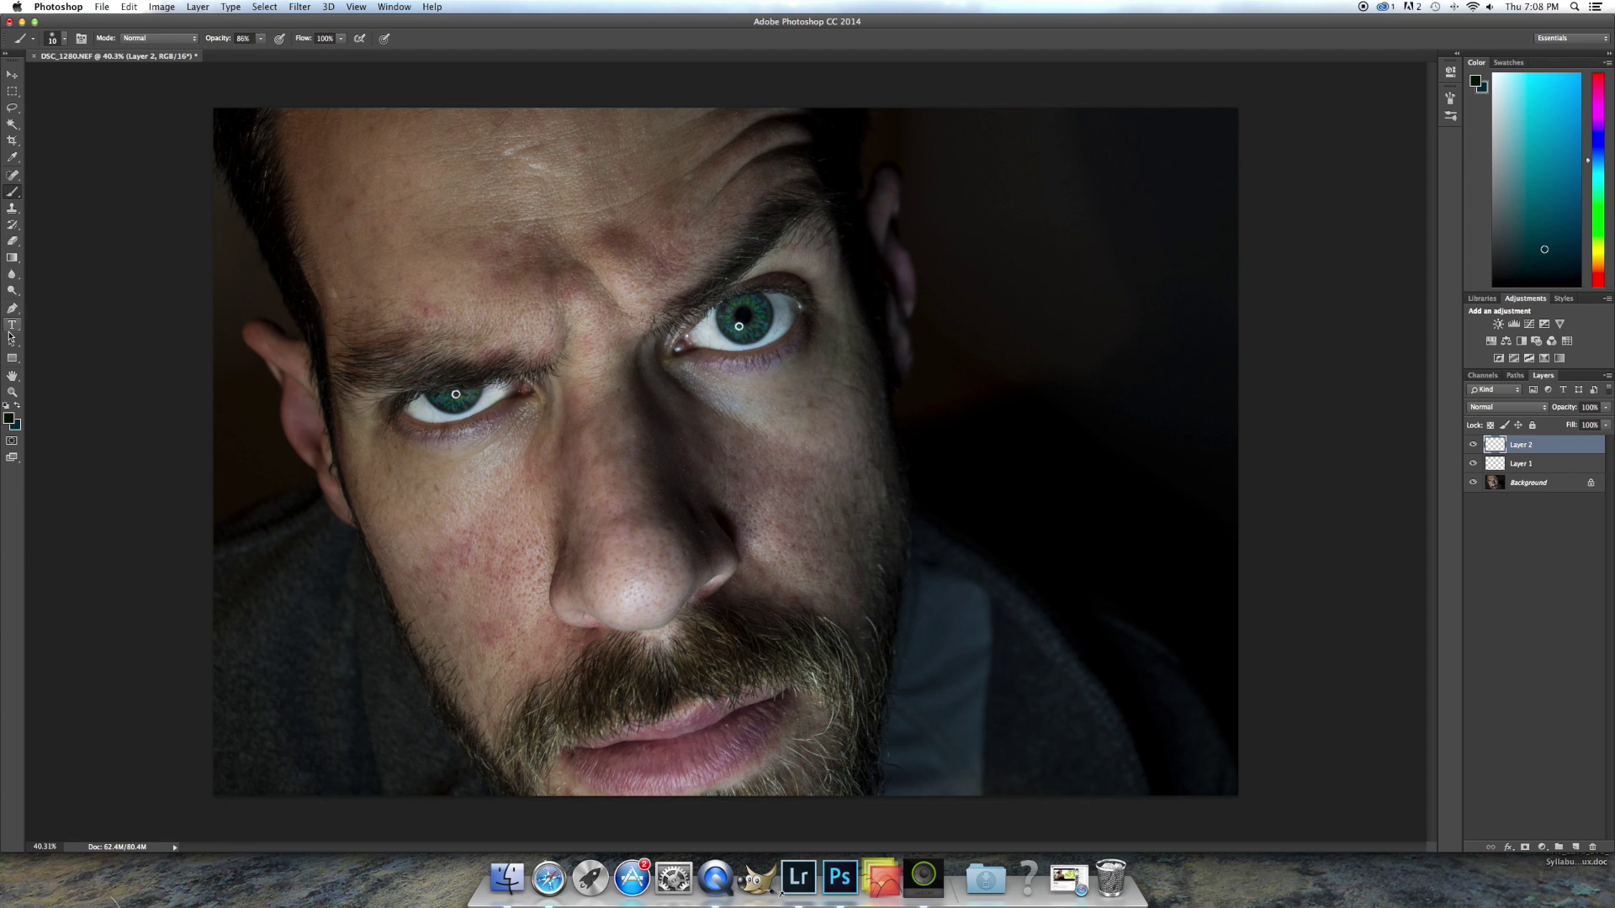
Step: Sharpen the iris detail on Layer 2 with the Sharpen tool, size 20, at 54% strength
{"action": "left_click", "coordinate": [11, 286]}
{"action": "left_click", "coordinate": [77, 282]}
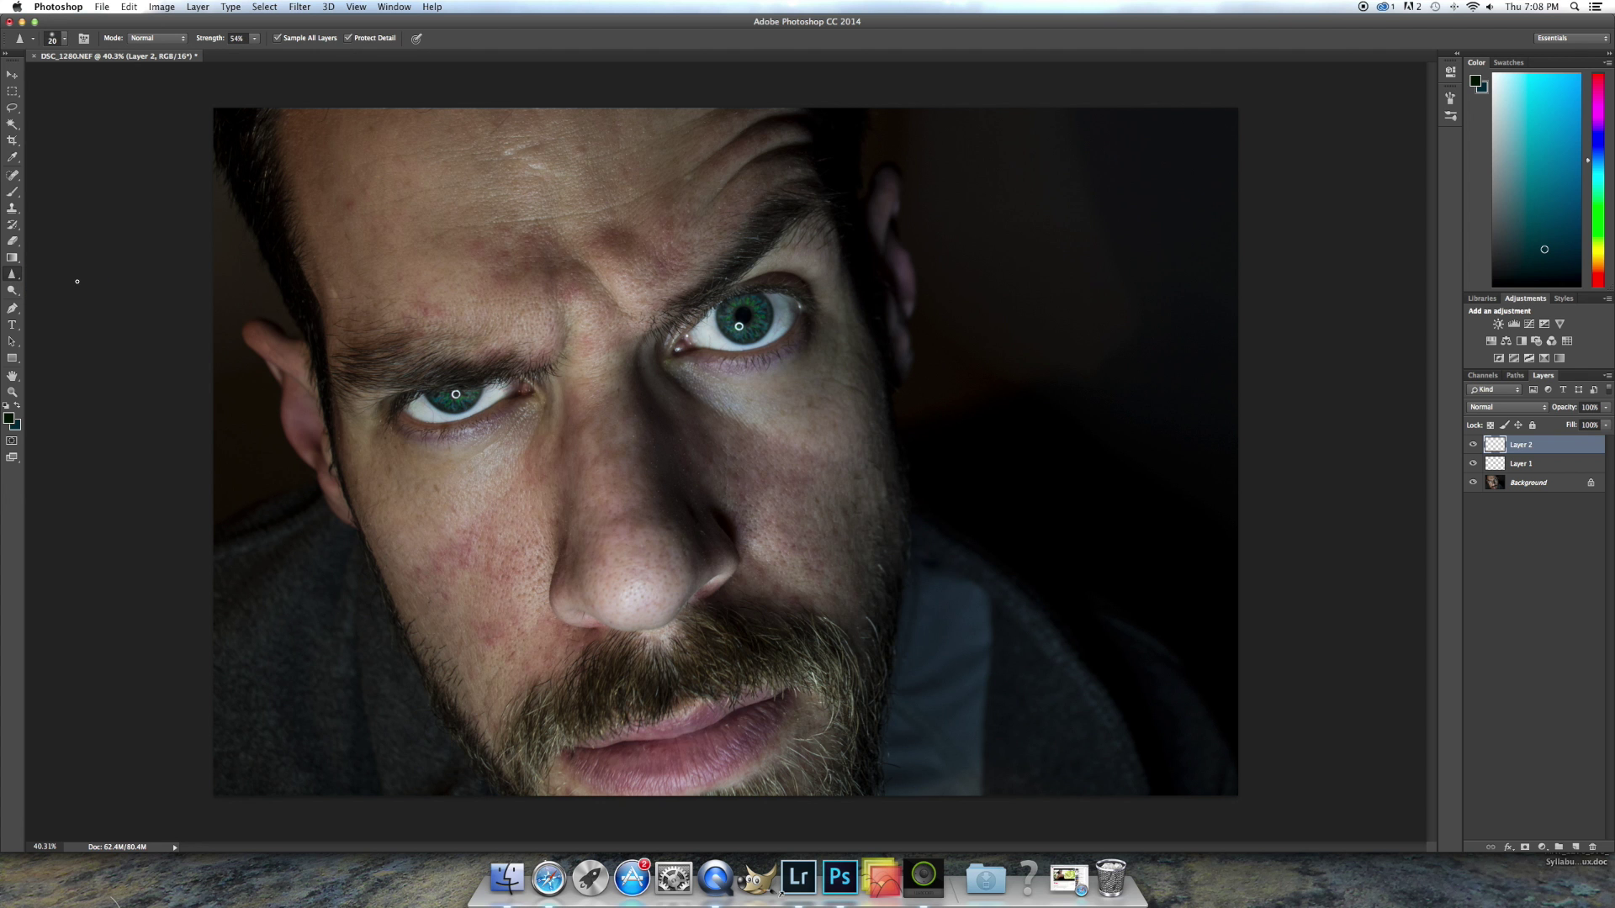
{"action": "scroll", "coordinate": [613, 412], "scroll_direction": "up", "scroll_amount": 10}
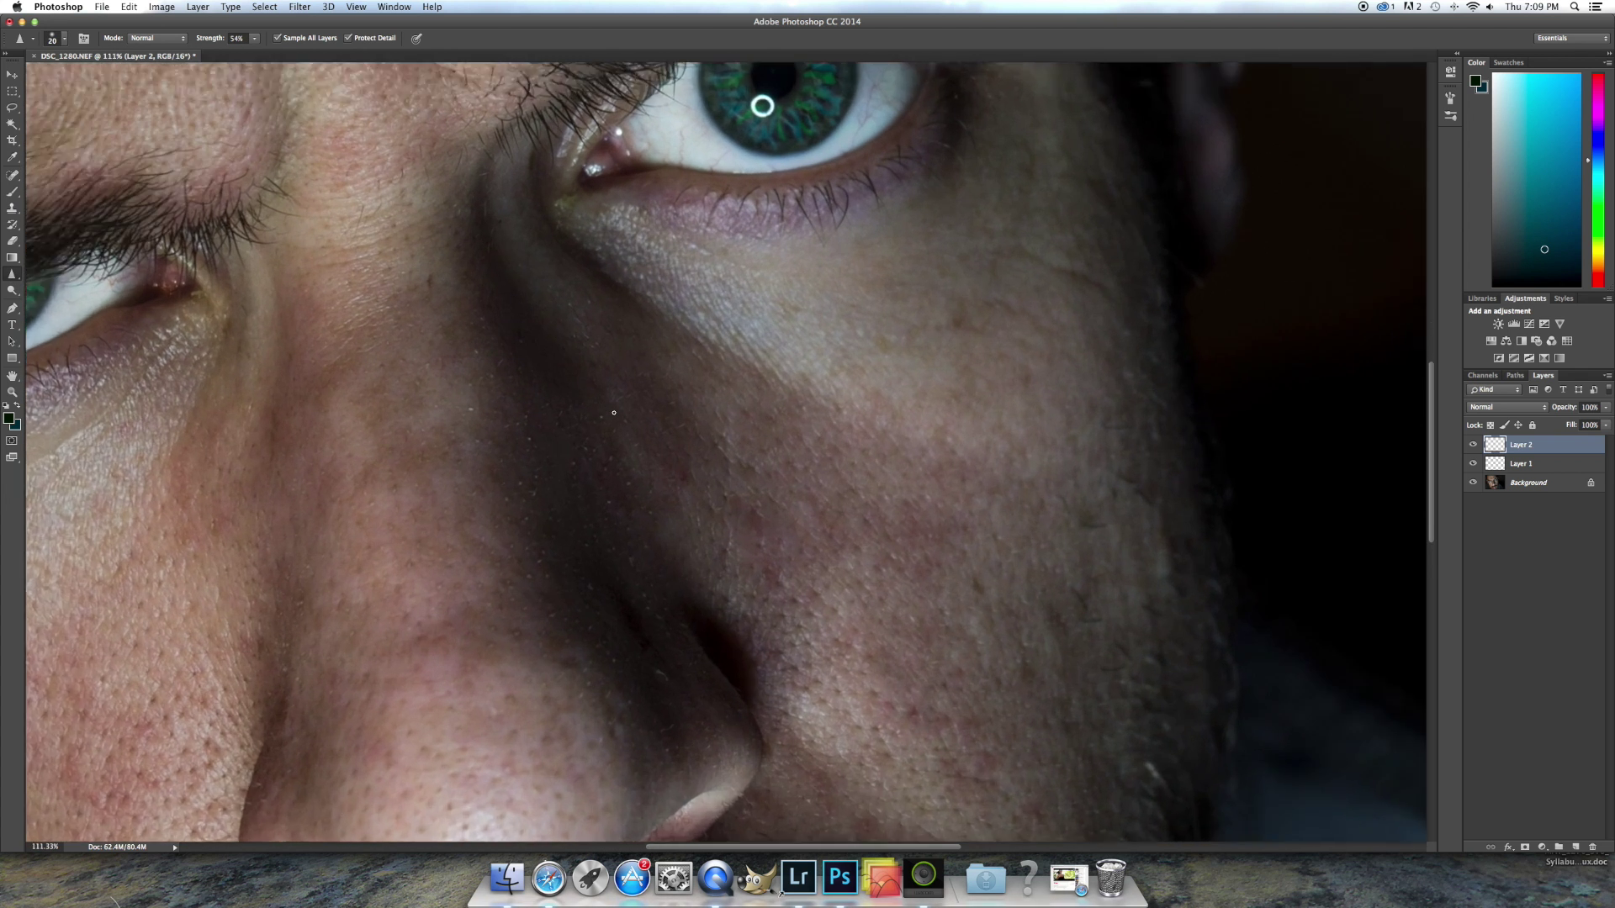
{"action": "scroll", "coordinate": [614, 413], "scroll_direction": "up", "scroll_amount": 6}
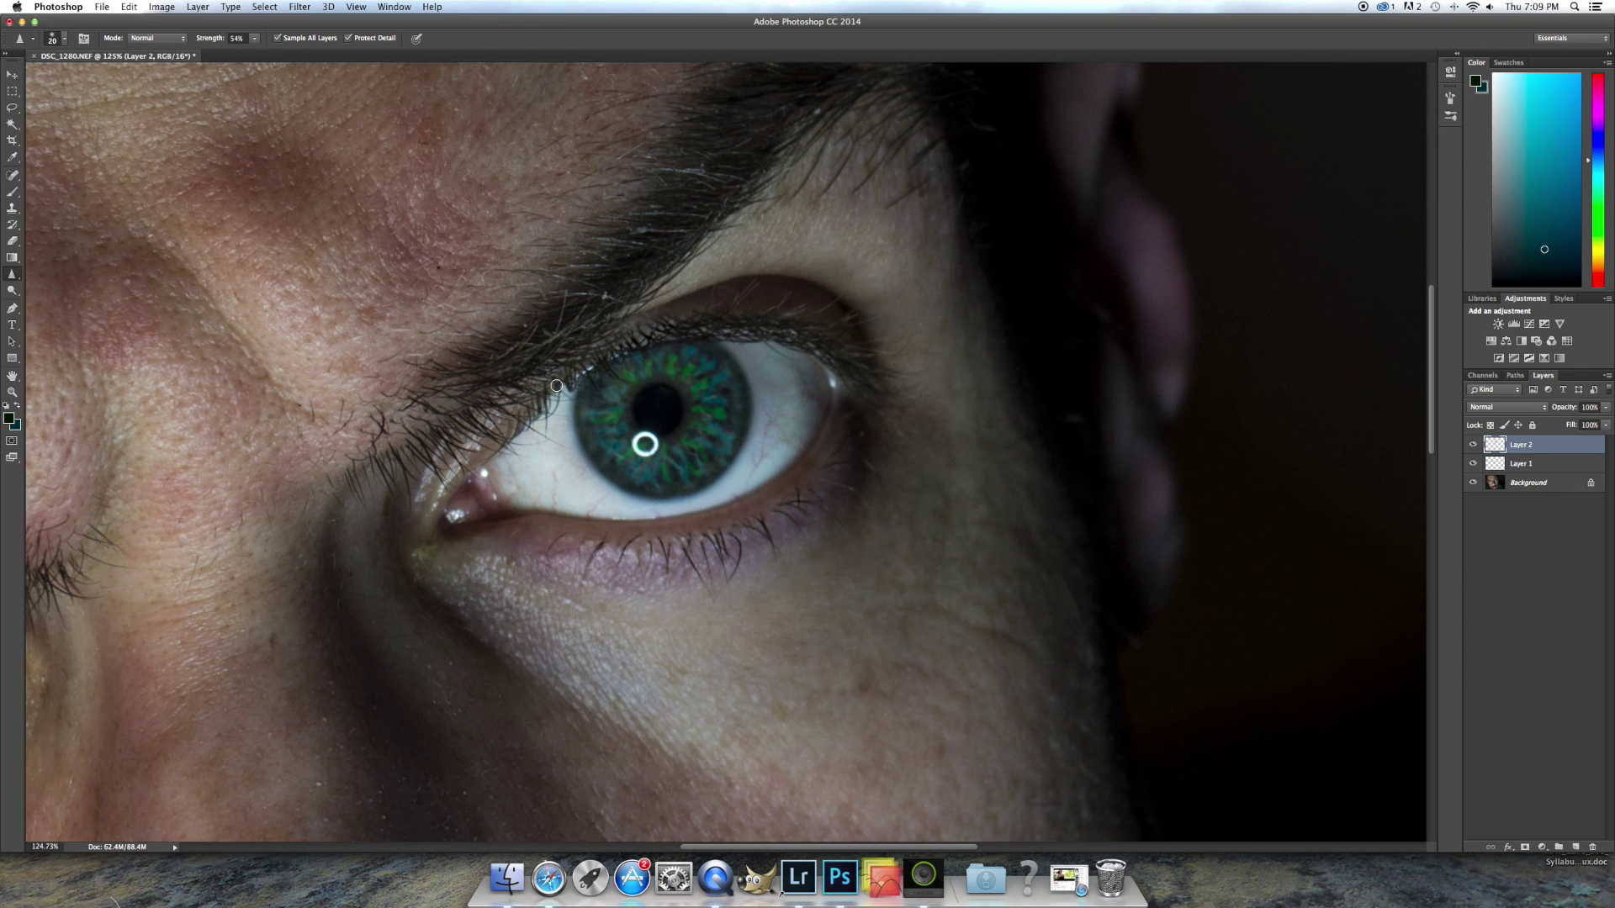
{"action": "scroll", "coordinate": [418, 487], "scroll_direction": "down", "scroll_amount": 10}
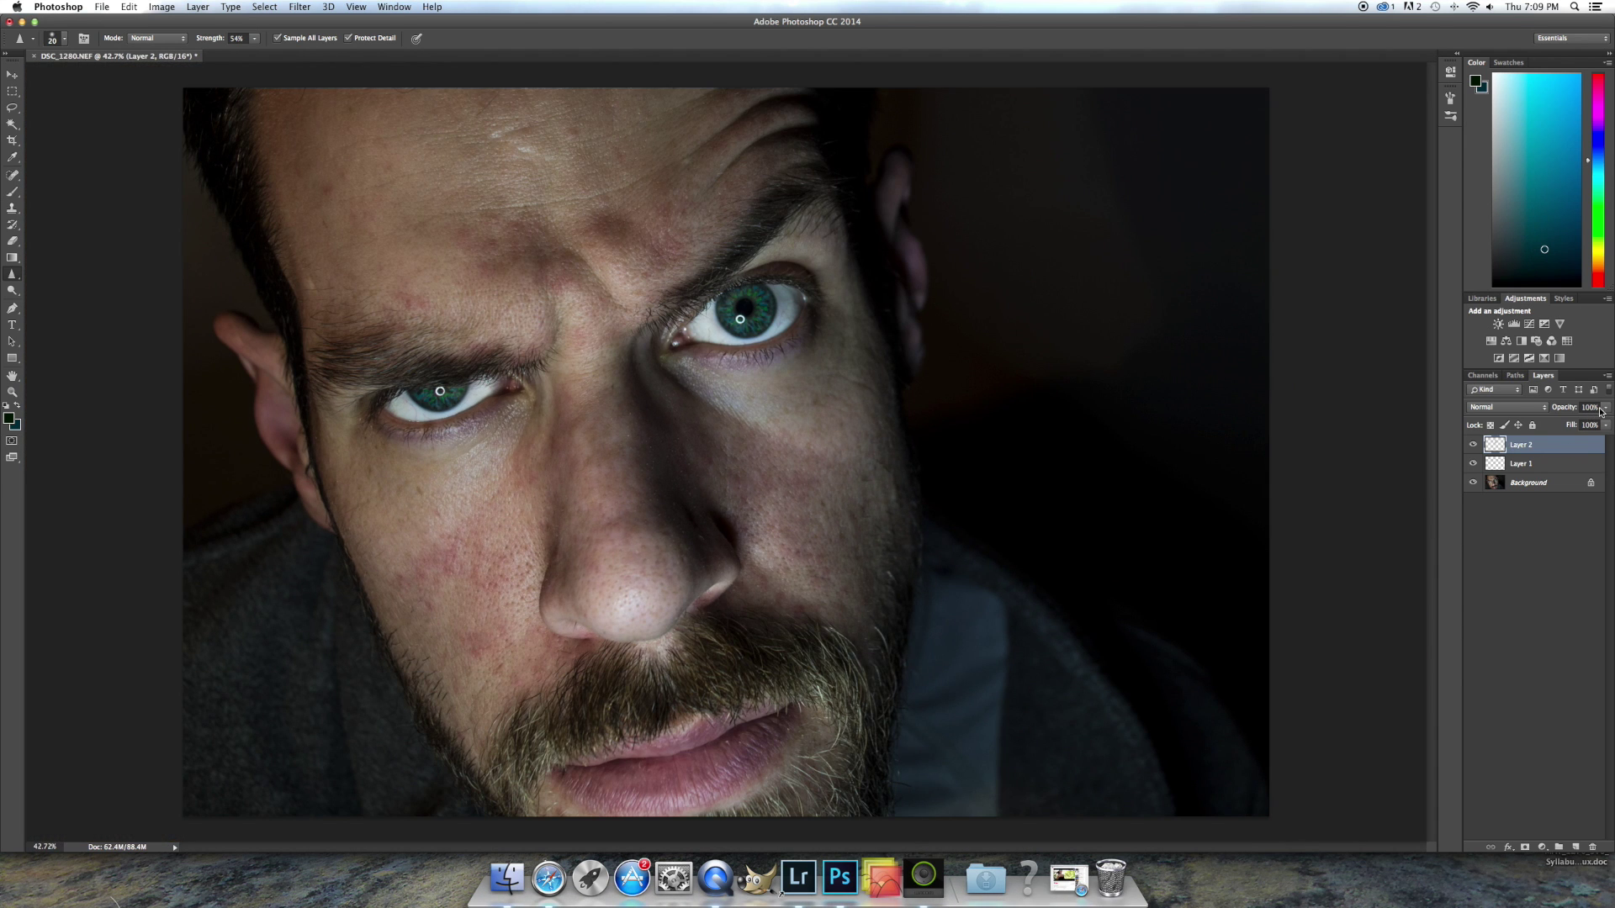
Step: Lower the opacity of Layer 2 to 23% and flatten the image
{"action": "left_click_drag", "start_coordinate": [1606, 412], "coordinate": [1584, 425]}
{"action": "left_click", "coordinate": [1530, 510]}
{"action": "right_click", "coordinate": [1537, 446]}
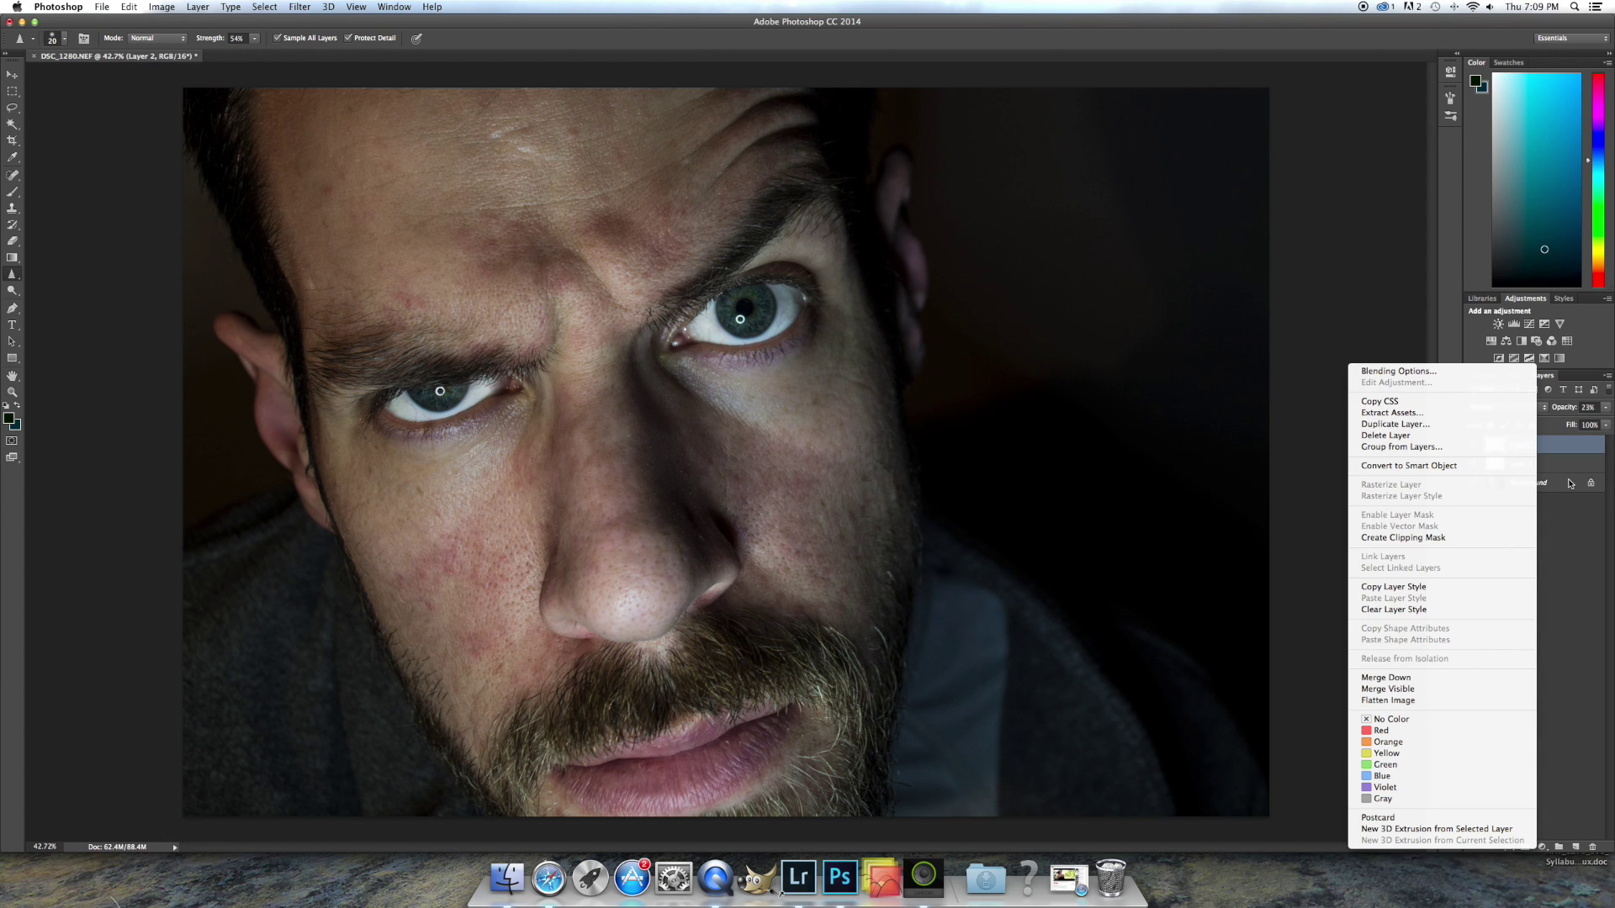
{"action": "left_click", "coordinate": [1558, 455]}
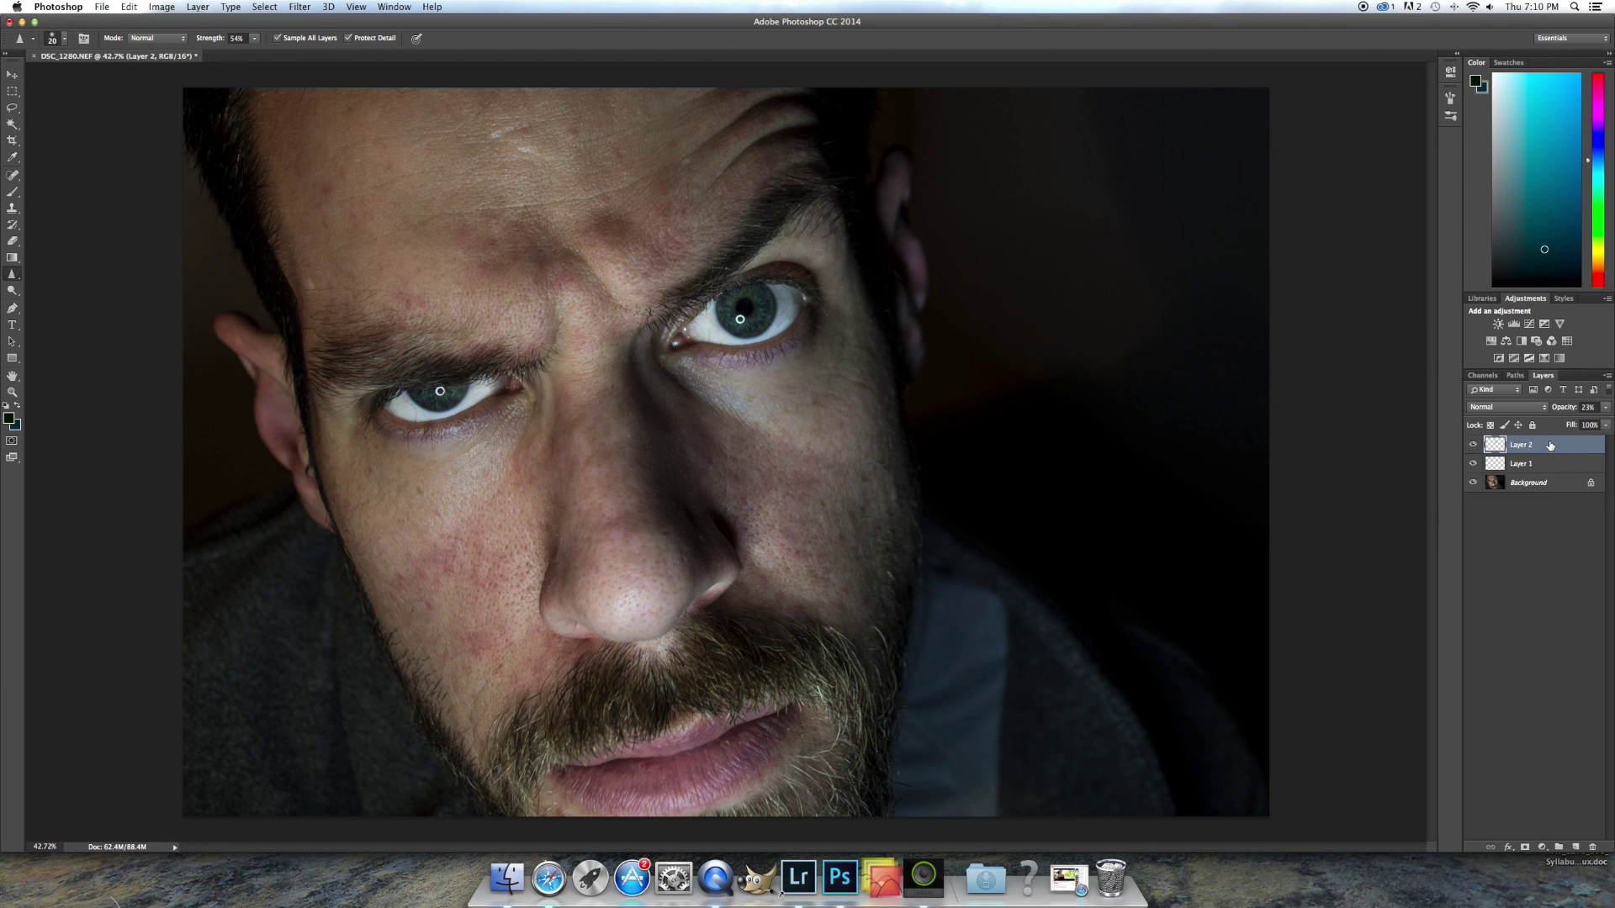
{"action": "right_click", "coordinate": [1550, 446]}
{"action": "left_click", "coordinate": [1419, 704]}
Step: Add a new layer and sharpen both irises on it with the Sharpen tool, size 20, at 54% strength
{"action": "left_click", "coordinate": [1607, 375]}
{"action": "left_click", "coordinate": [1542, 383]}
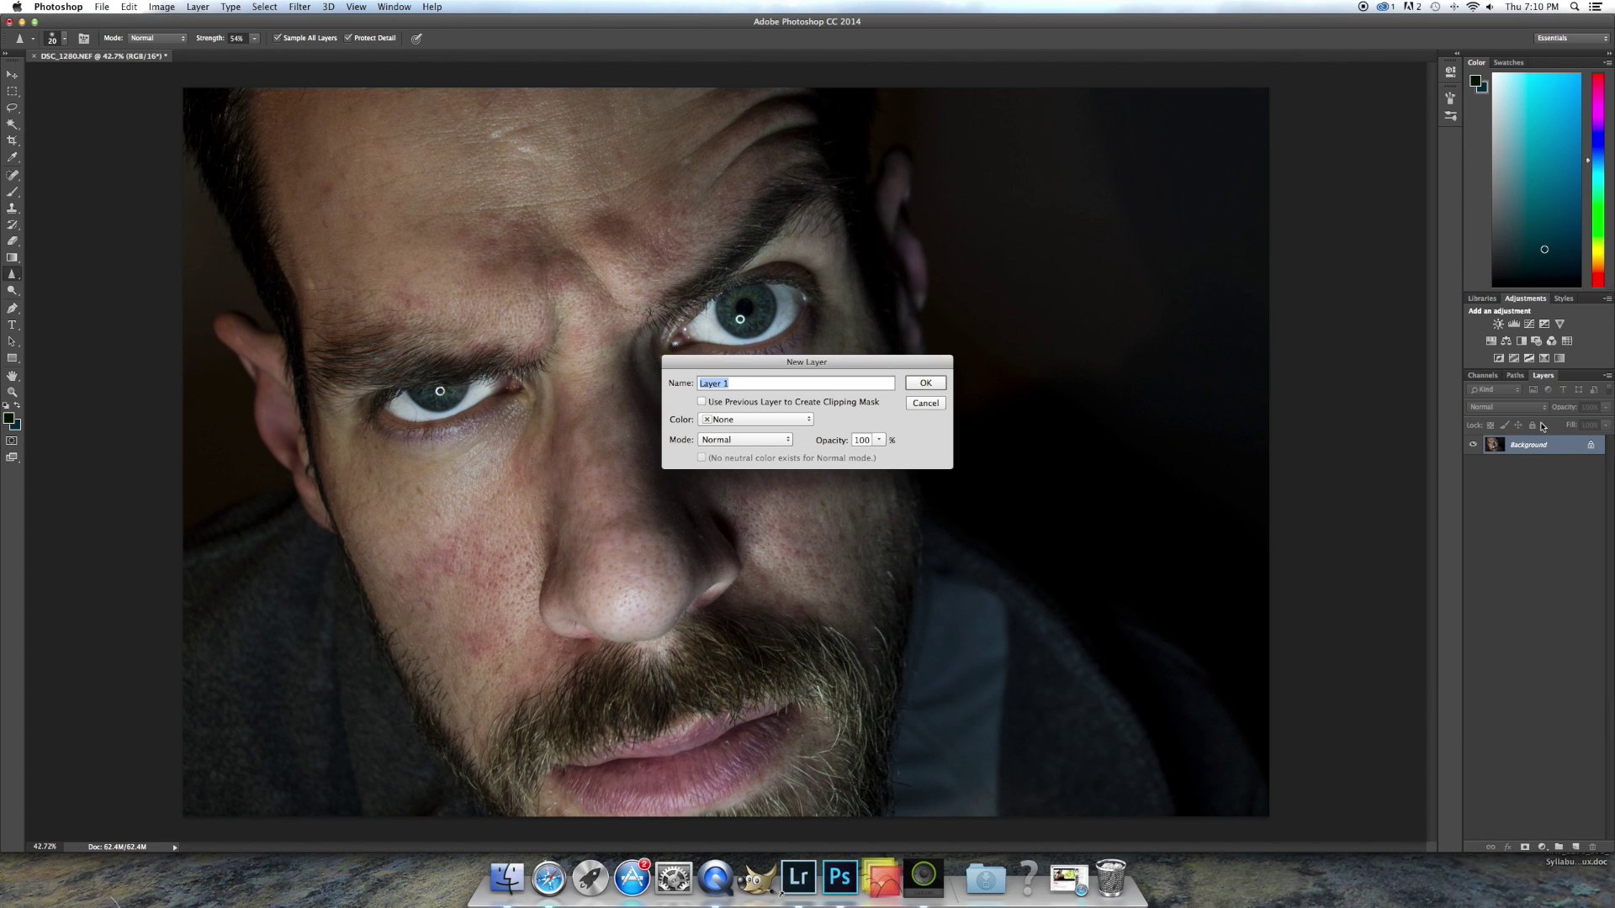
{"action": "left_click", "coordinate": [925, 383]}
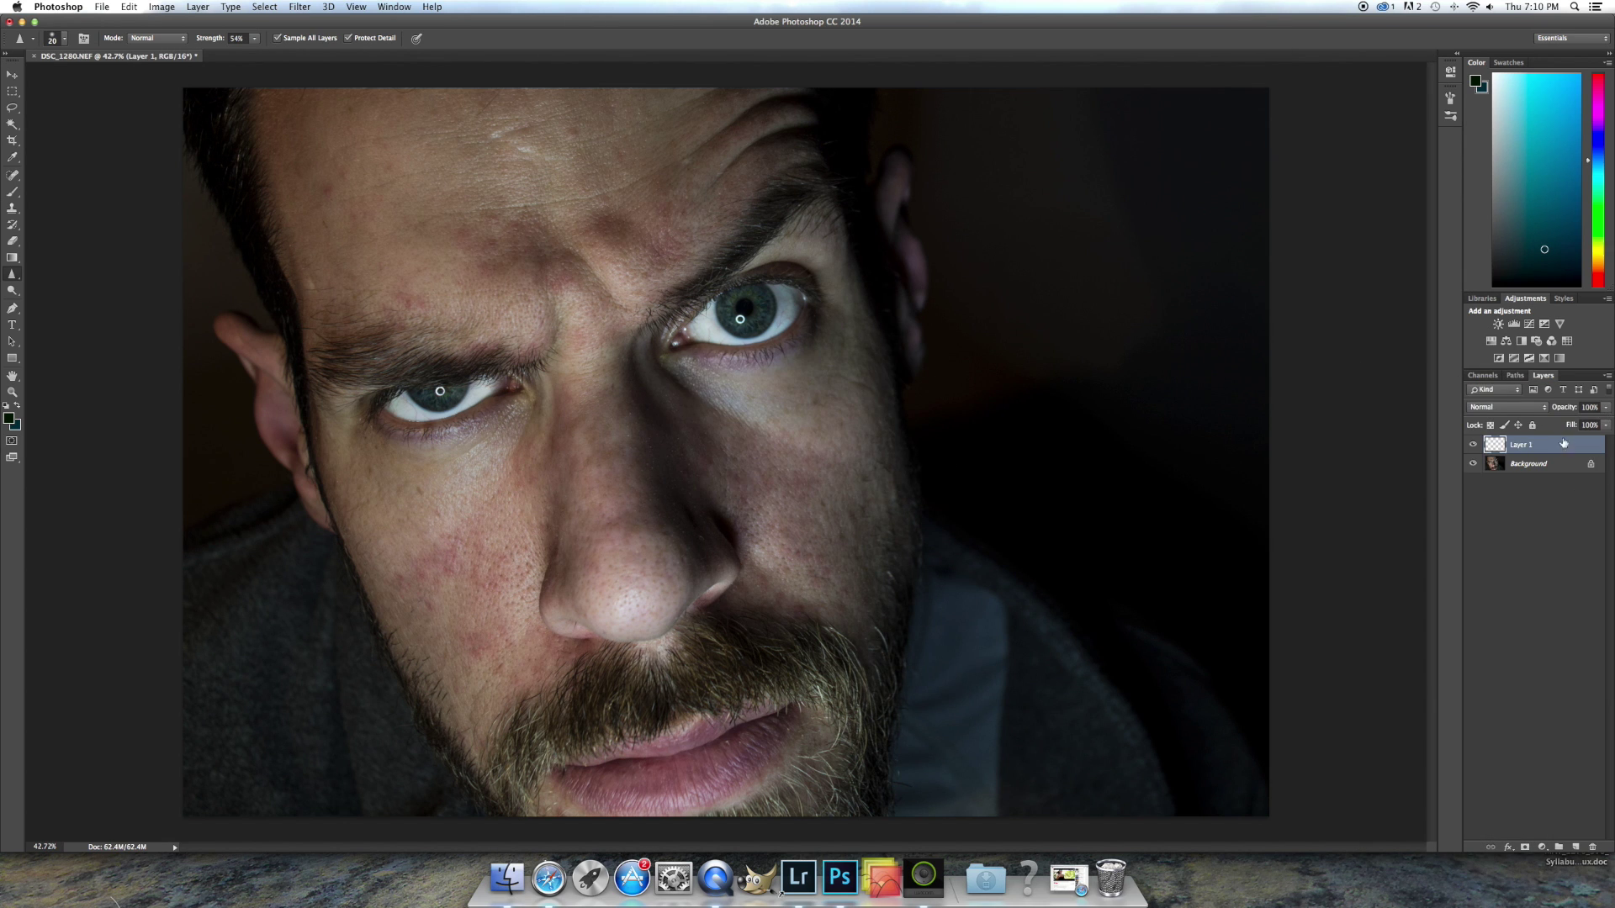
{"action": "scroll", "coordinate": [530, 445], "scroll_direction": "up", "scroll_amount": 5}
{"action": "scroll", "coordinate": [531, 446], "scroll_direction": "up", "scroll_amount": 5}
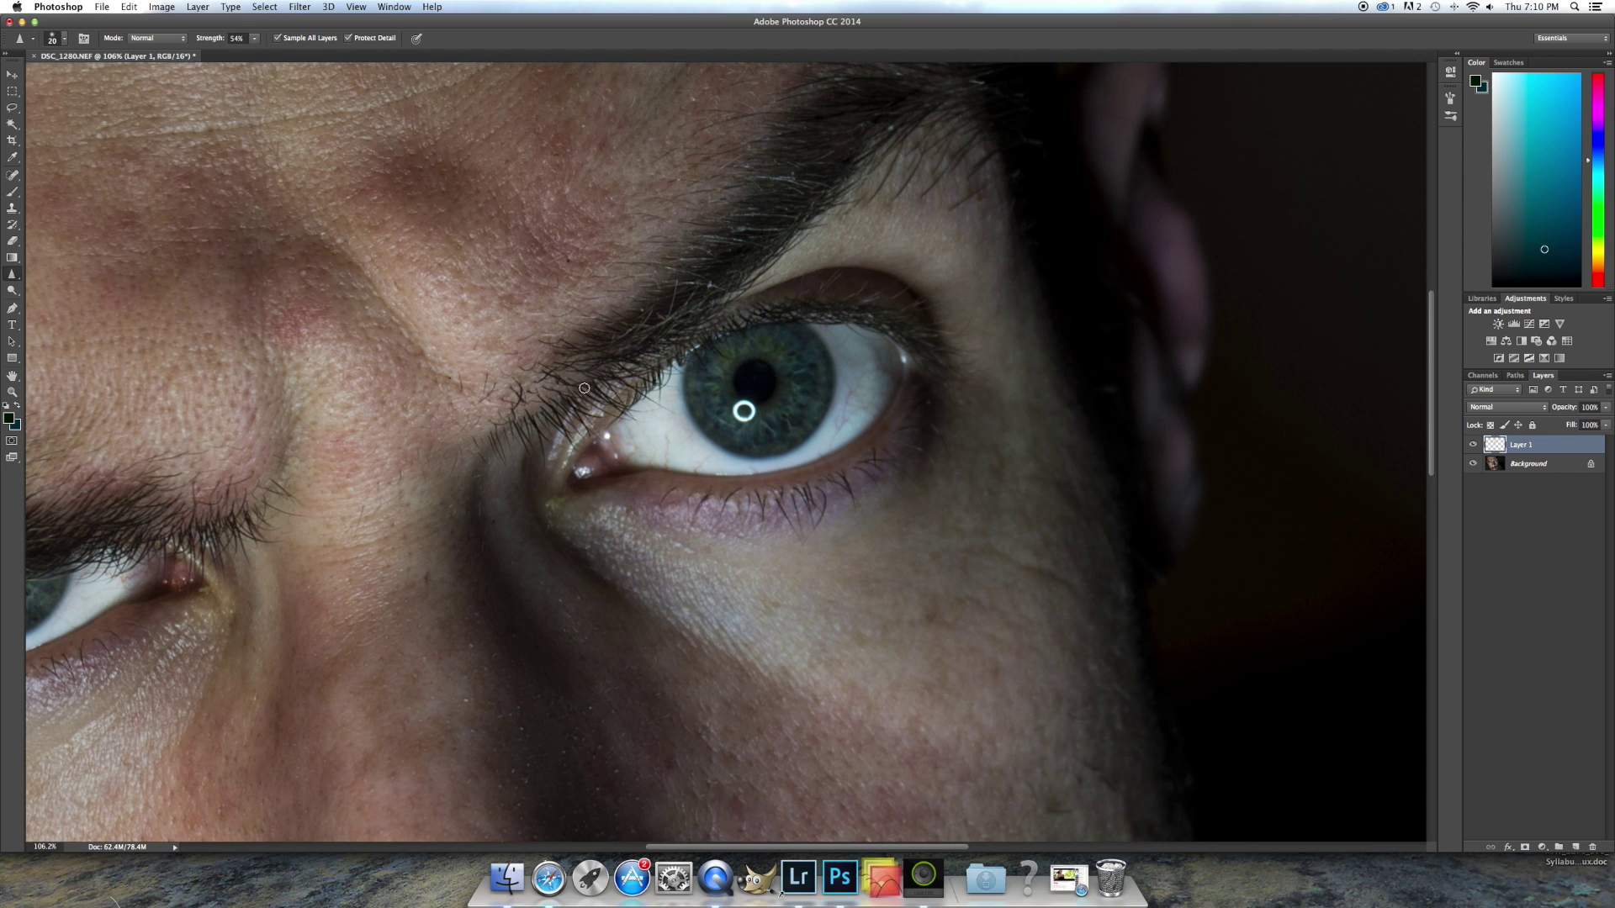
{"action": "scroll", "coordinate": [433, 562], "scroll_direction": "left", "scroll_amount": 10}
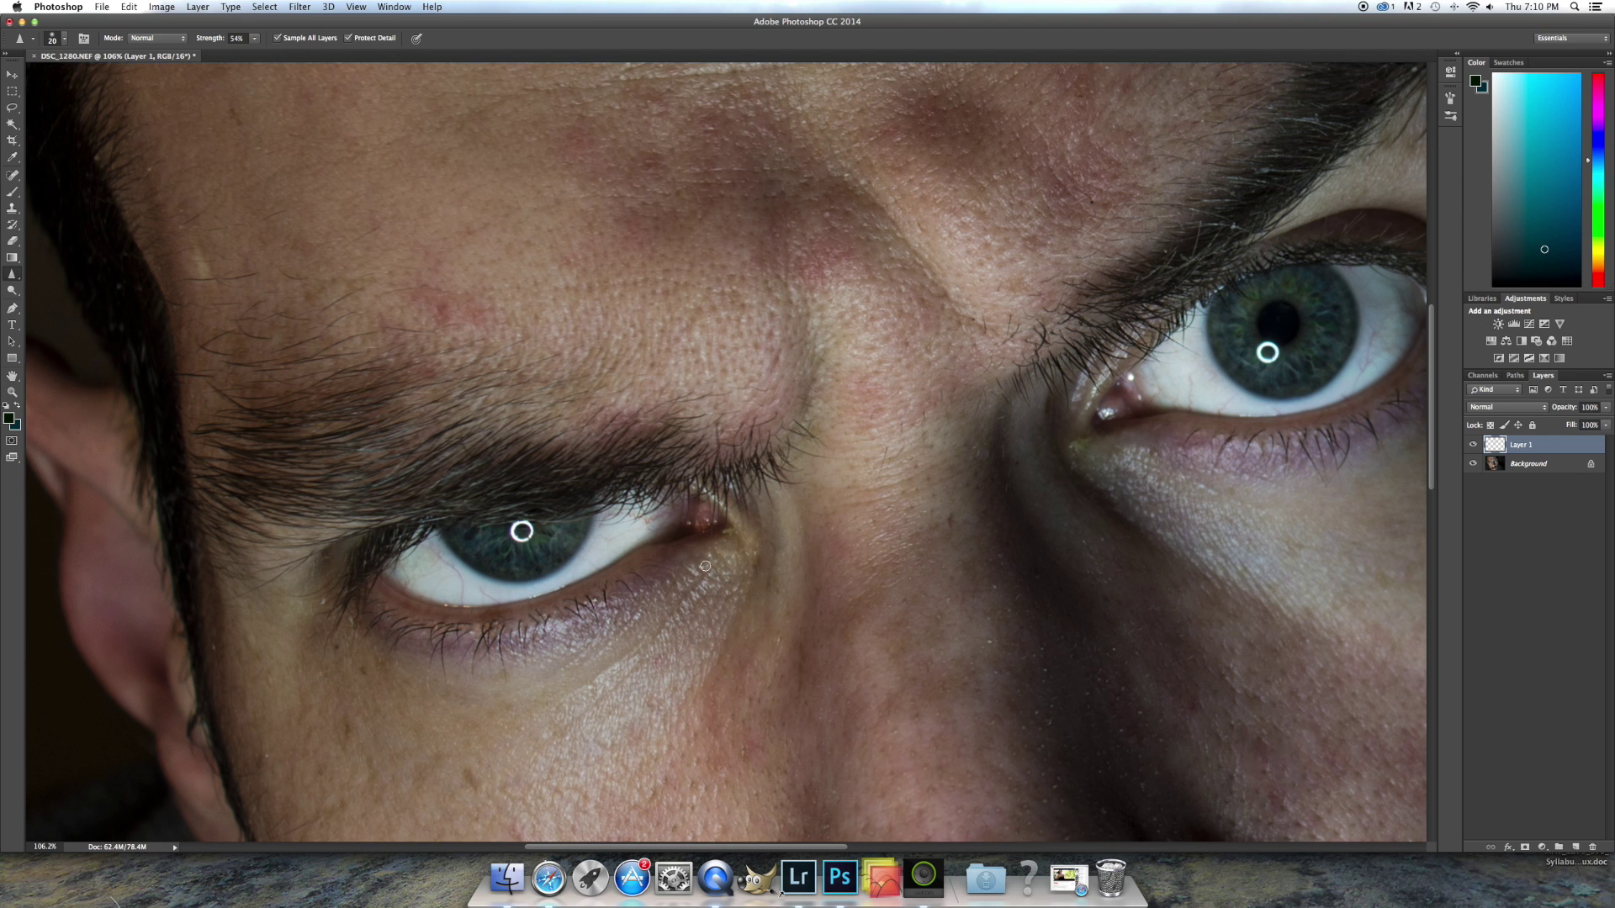
{"action": "scroll", "coordinate": [388, 467], "scroll_direction": "down", "scroll_amount": 5}
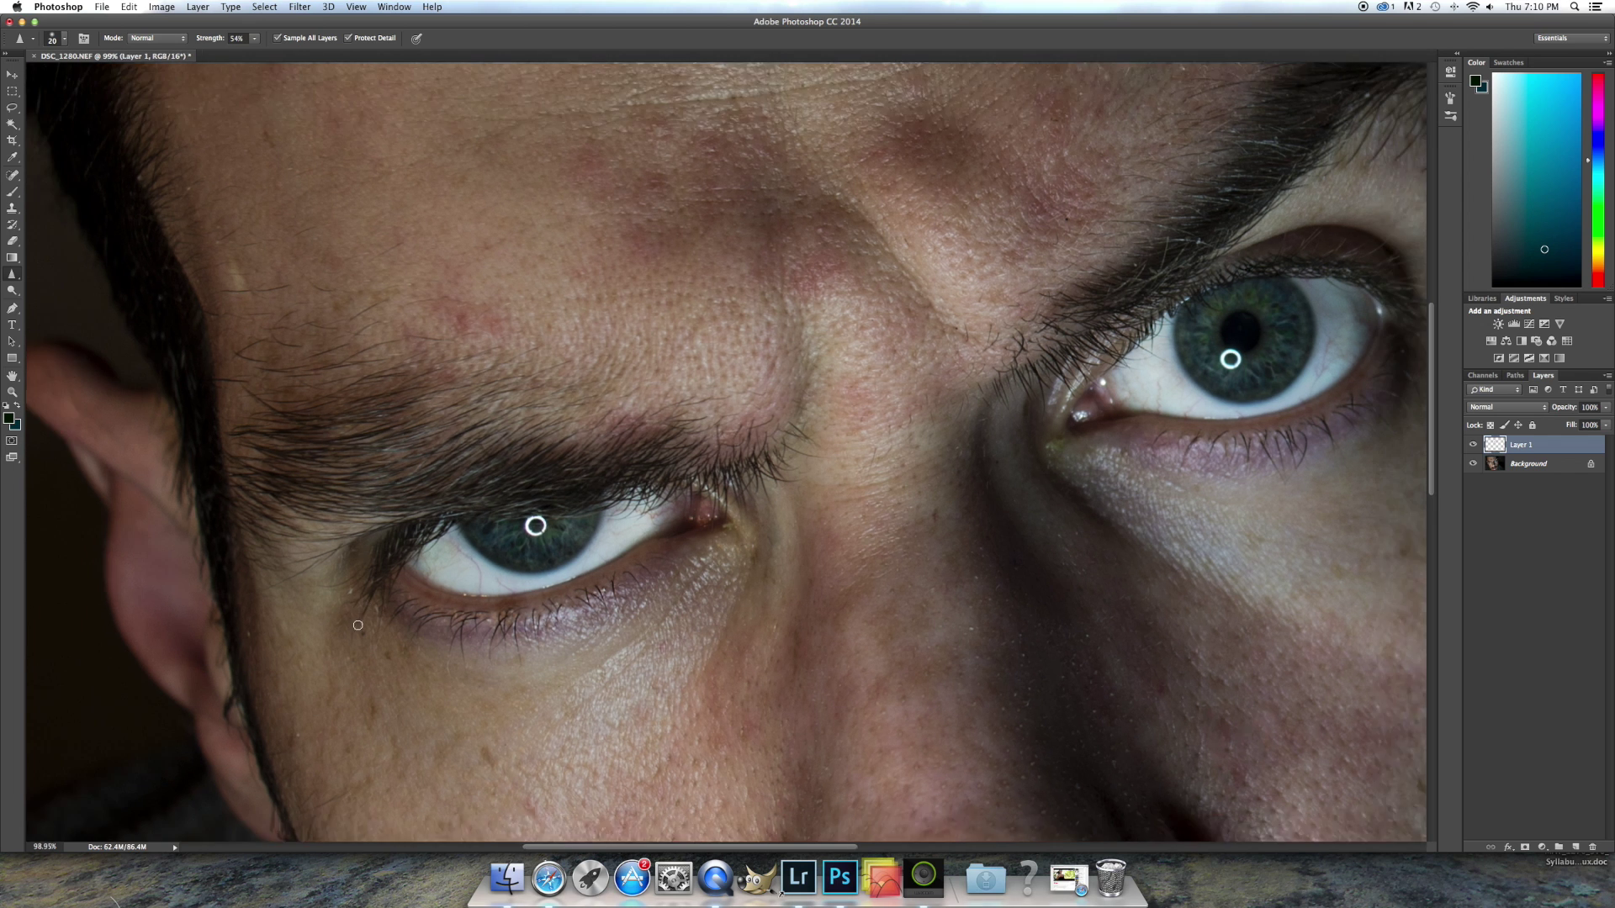
{"action": "scroll", "coordinate": [394, 622], "scroll_direction": "down", "scroll_amount": 4}
{"action": "scroll", "coordinate": [439, 608], "scroll_direction": "down", "scroll_amount": 6}
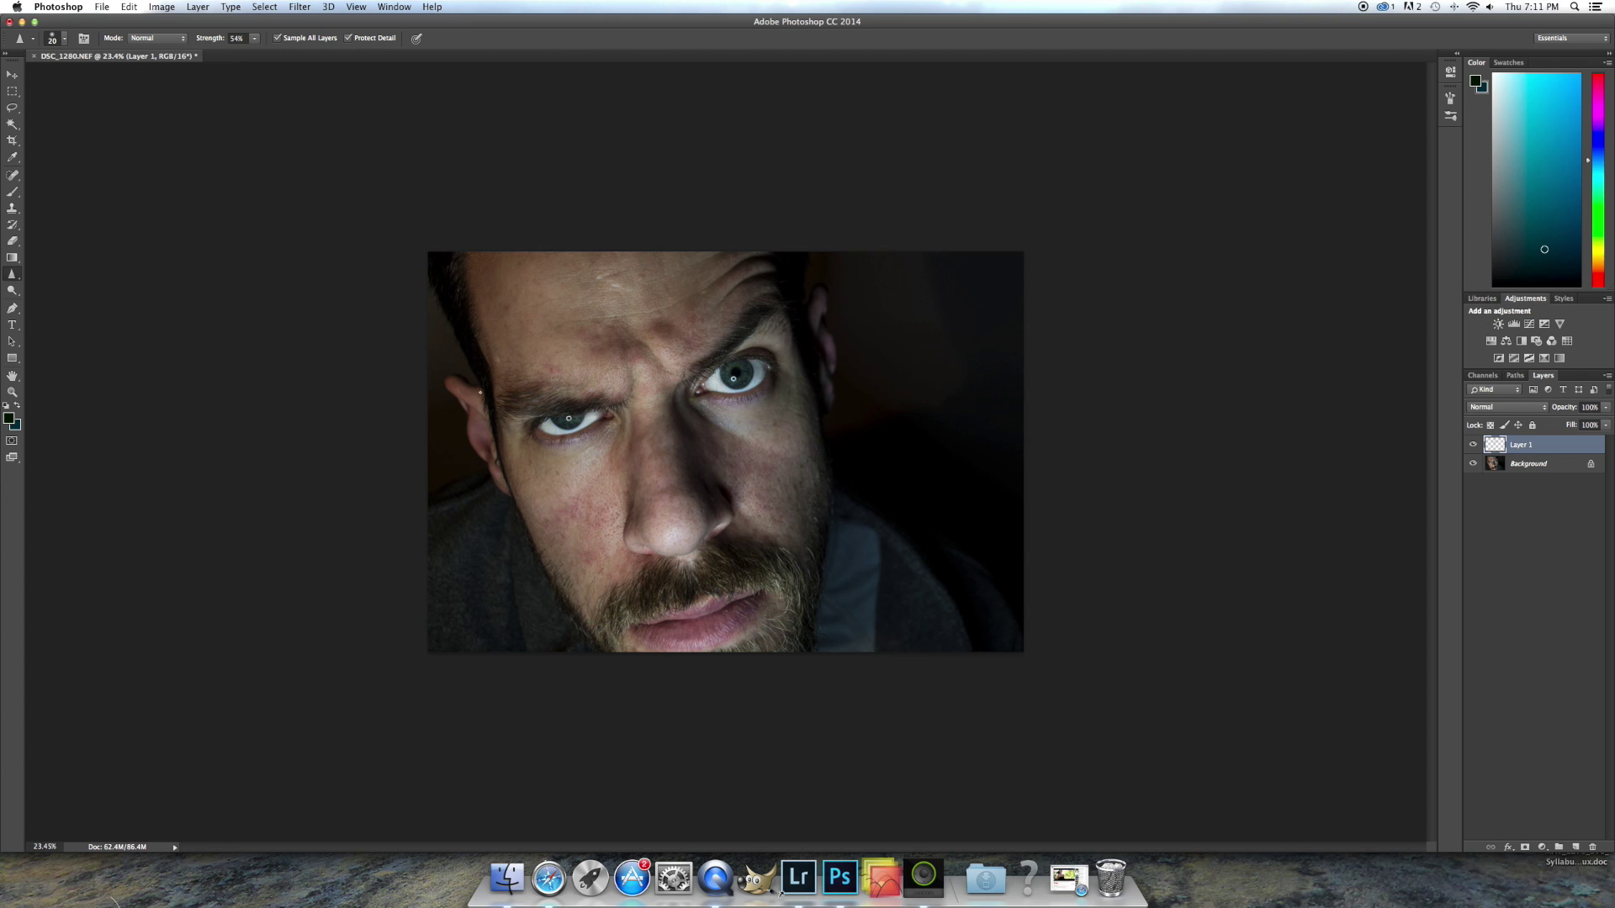
Step: Flatten the sharpened layer into the image and add a new blank layer above the background
{"action": "right_click", "coordinate": [1565, 449]}
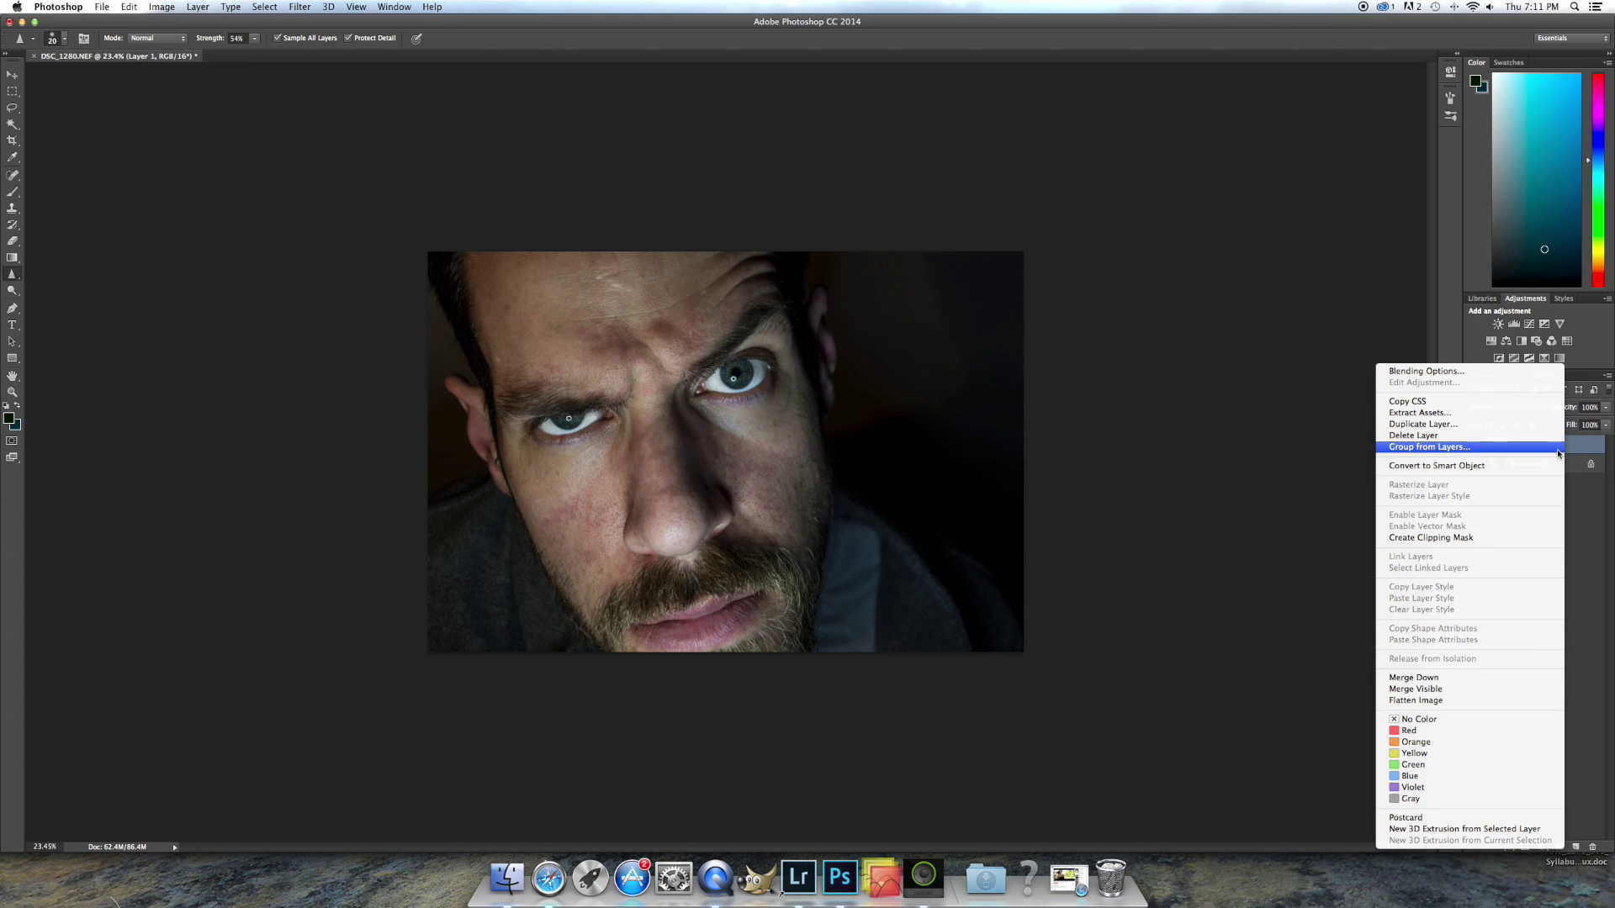
{"action": "left_click", "coordinate": [1443, 700]}
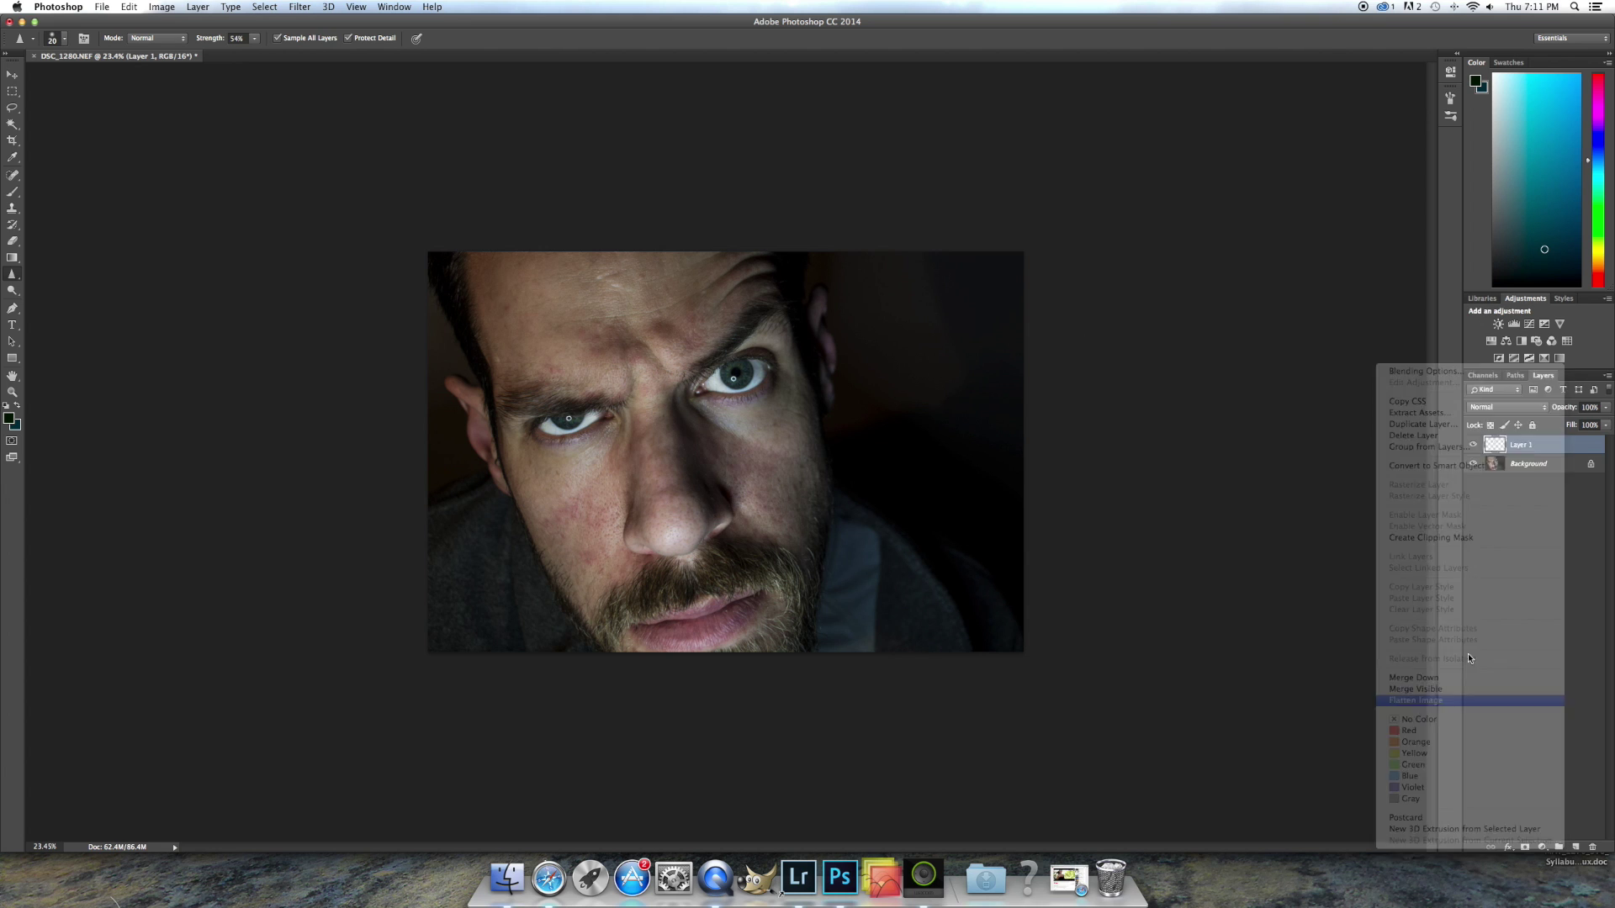
{"action": "left_click", "coordinate": [1607, 378]}
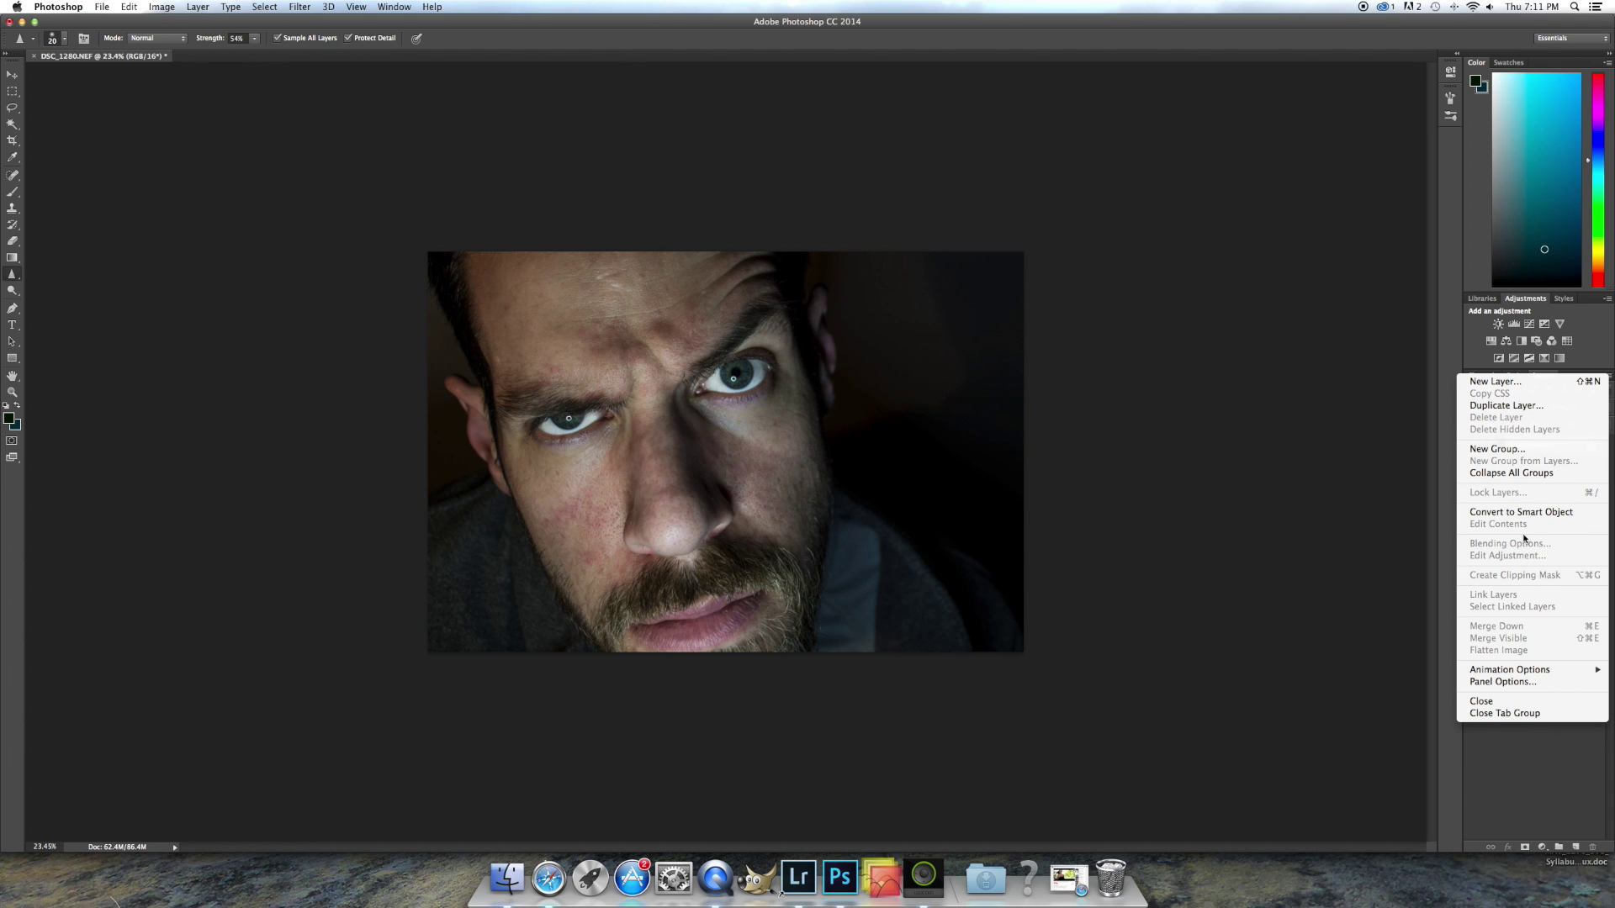
{"action": "left_click", "coordinate": [1506, 383]}
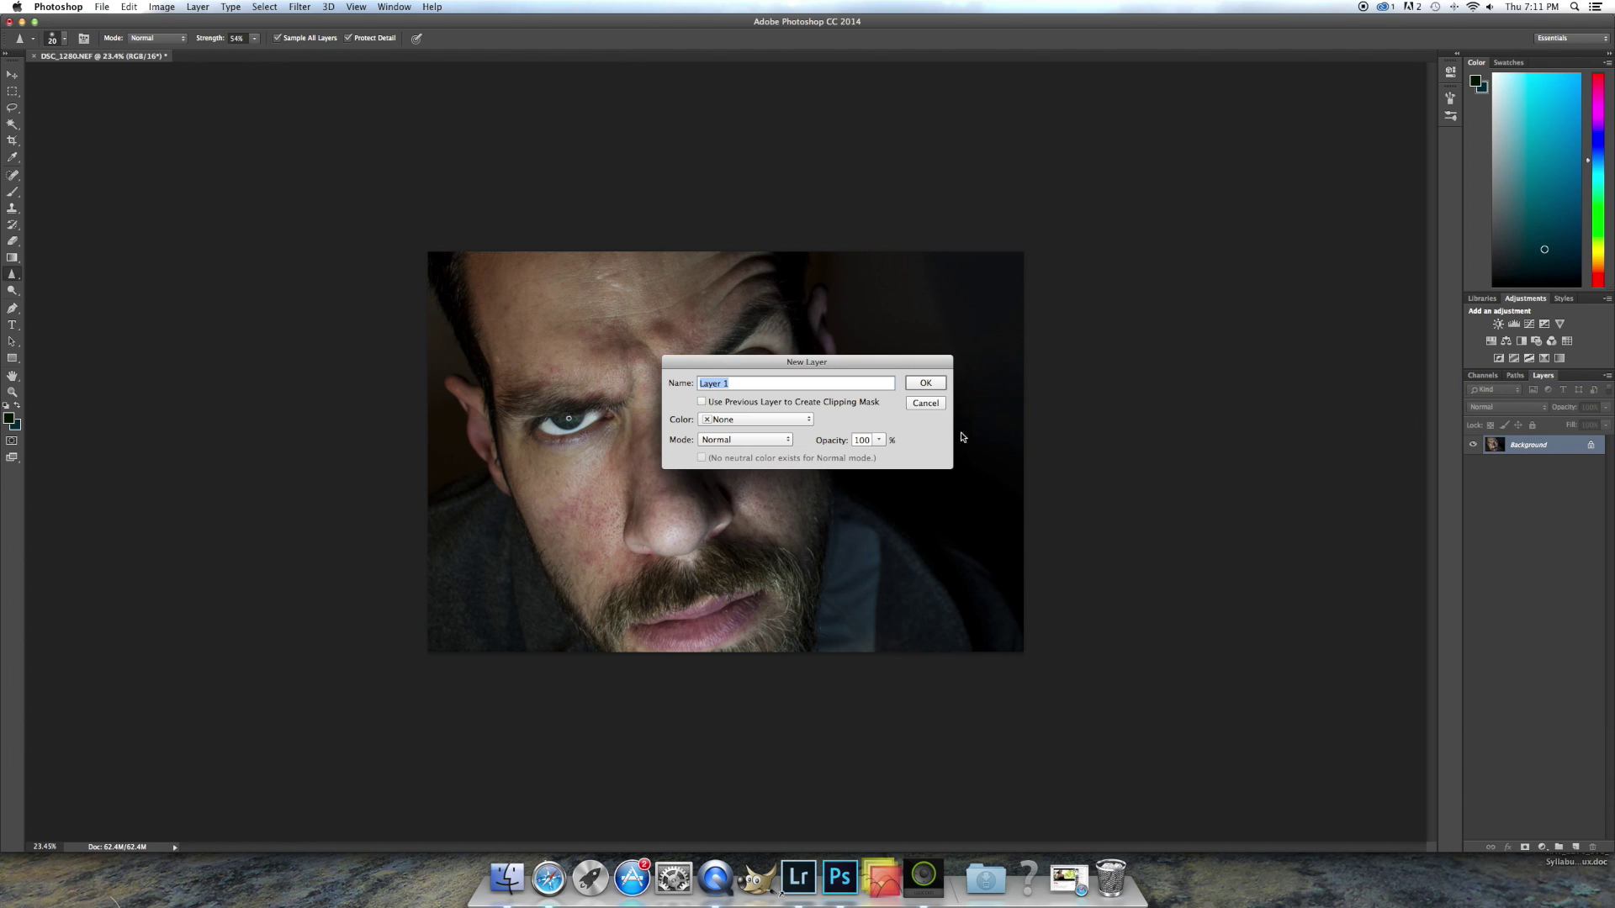
{"action": "left_click", "coordinate": [925, 383]}
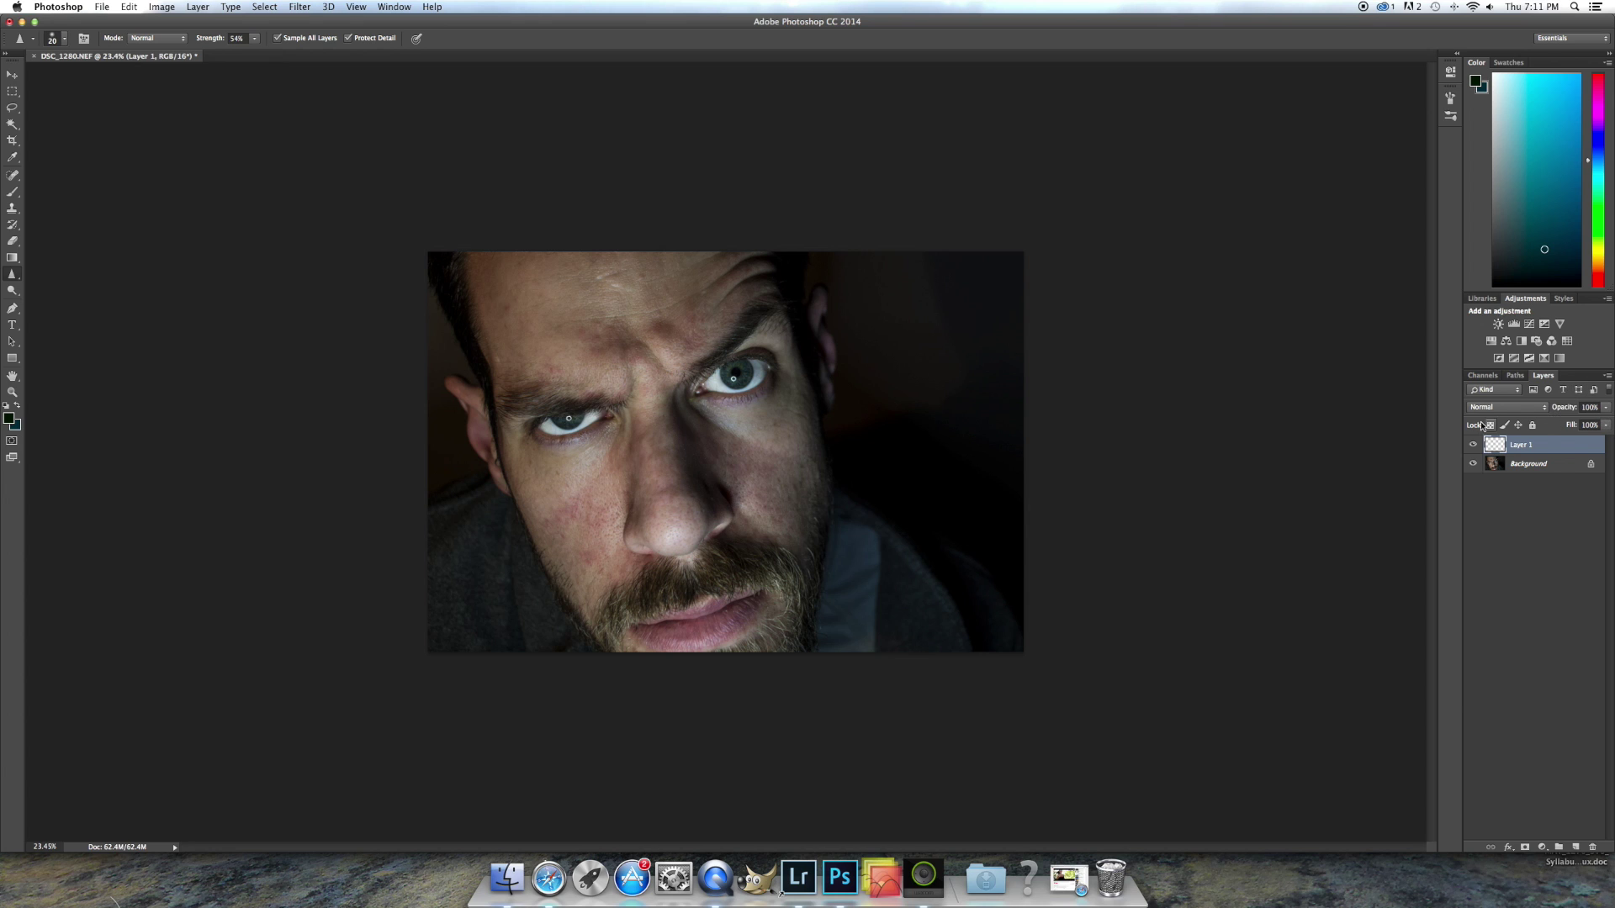
Step: Set Layer 1 to the Overlay blend mode with 73% opacity
{"action": "left_click", "coordinate": [1507, 407]}
{"action": "left_click", "coordinate": [1504, 544]}
{"action": "left_click", "coordinate": [1607, 409]}
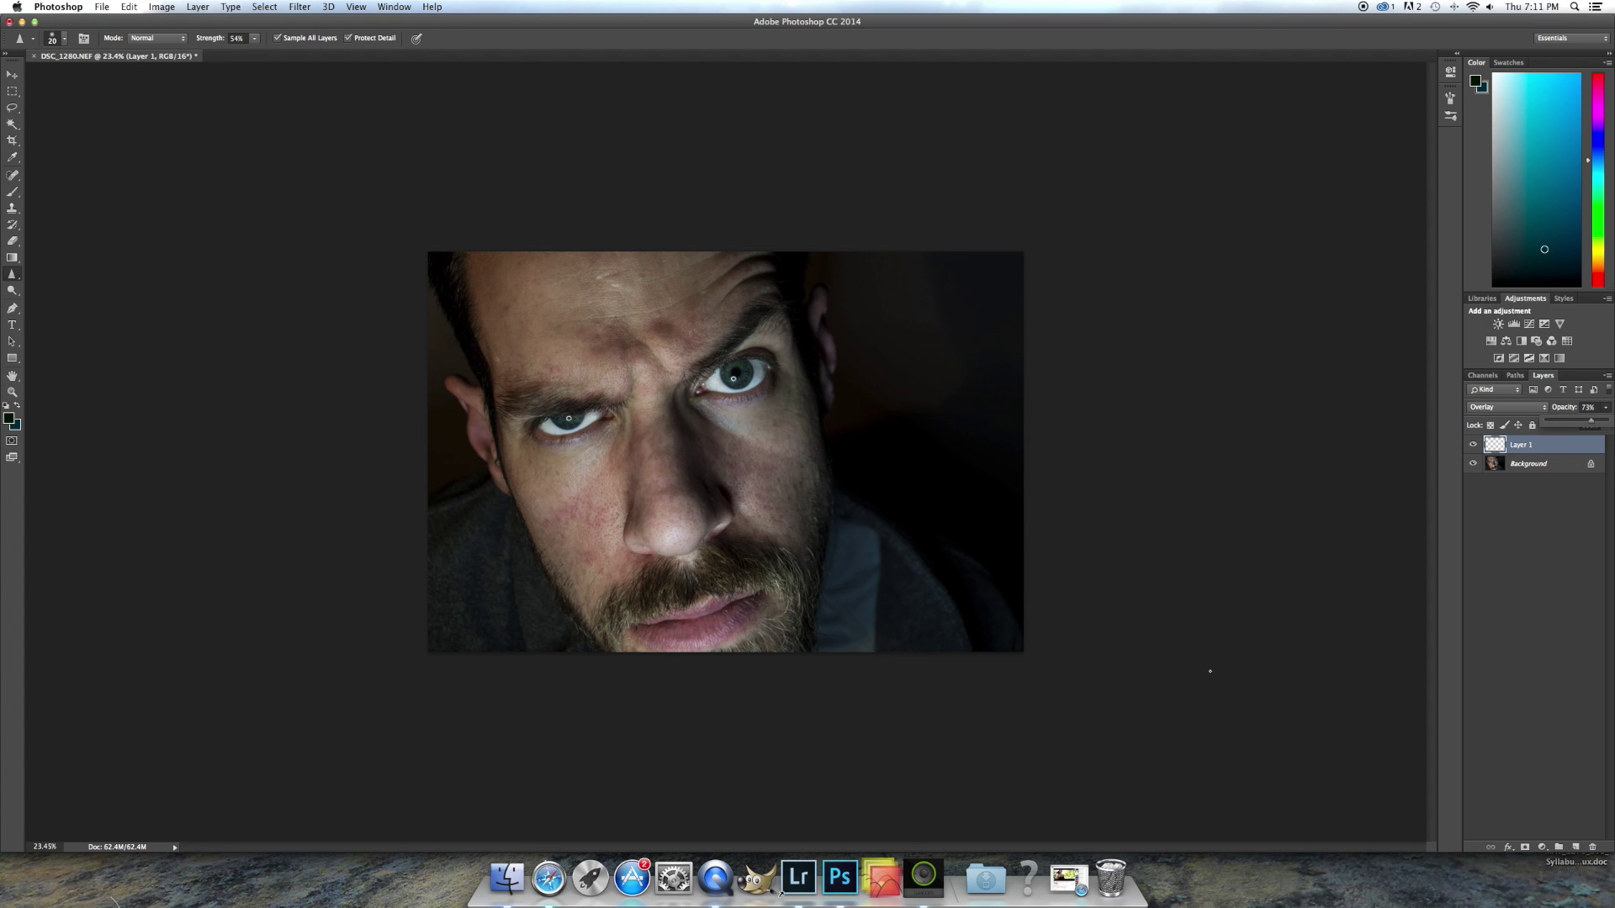
{"action": "scroll", "coordinate": [619, 447], "scroll_direction": "up", "scroll_amount": 6}
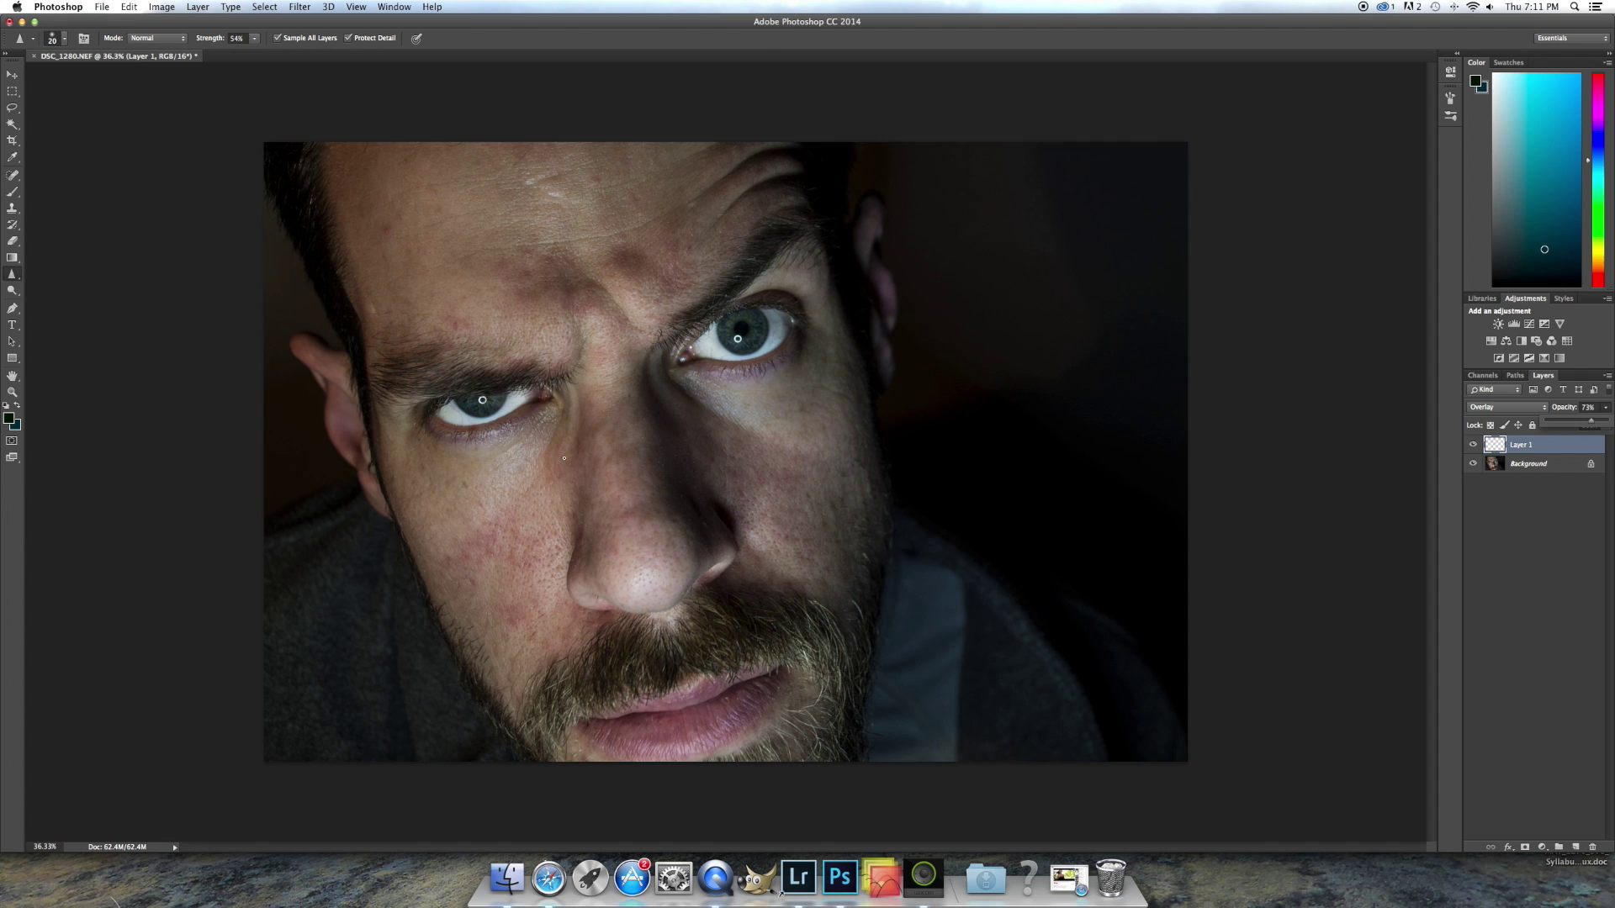
{"action": "scroll", "coordinate": [545, 438], "scroll_direction": "down", "scroll_amount": 3}
{"action": "scroll", "coordinate": [544, 437], "scroll_direction": "up", "scroll_amount": 2}
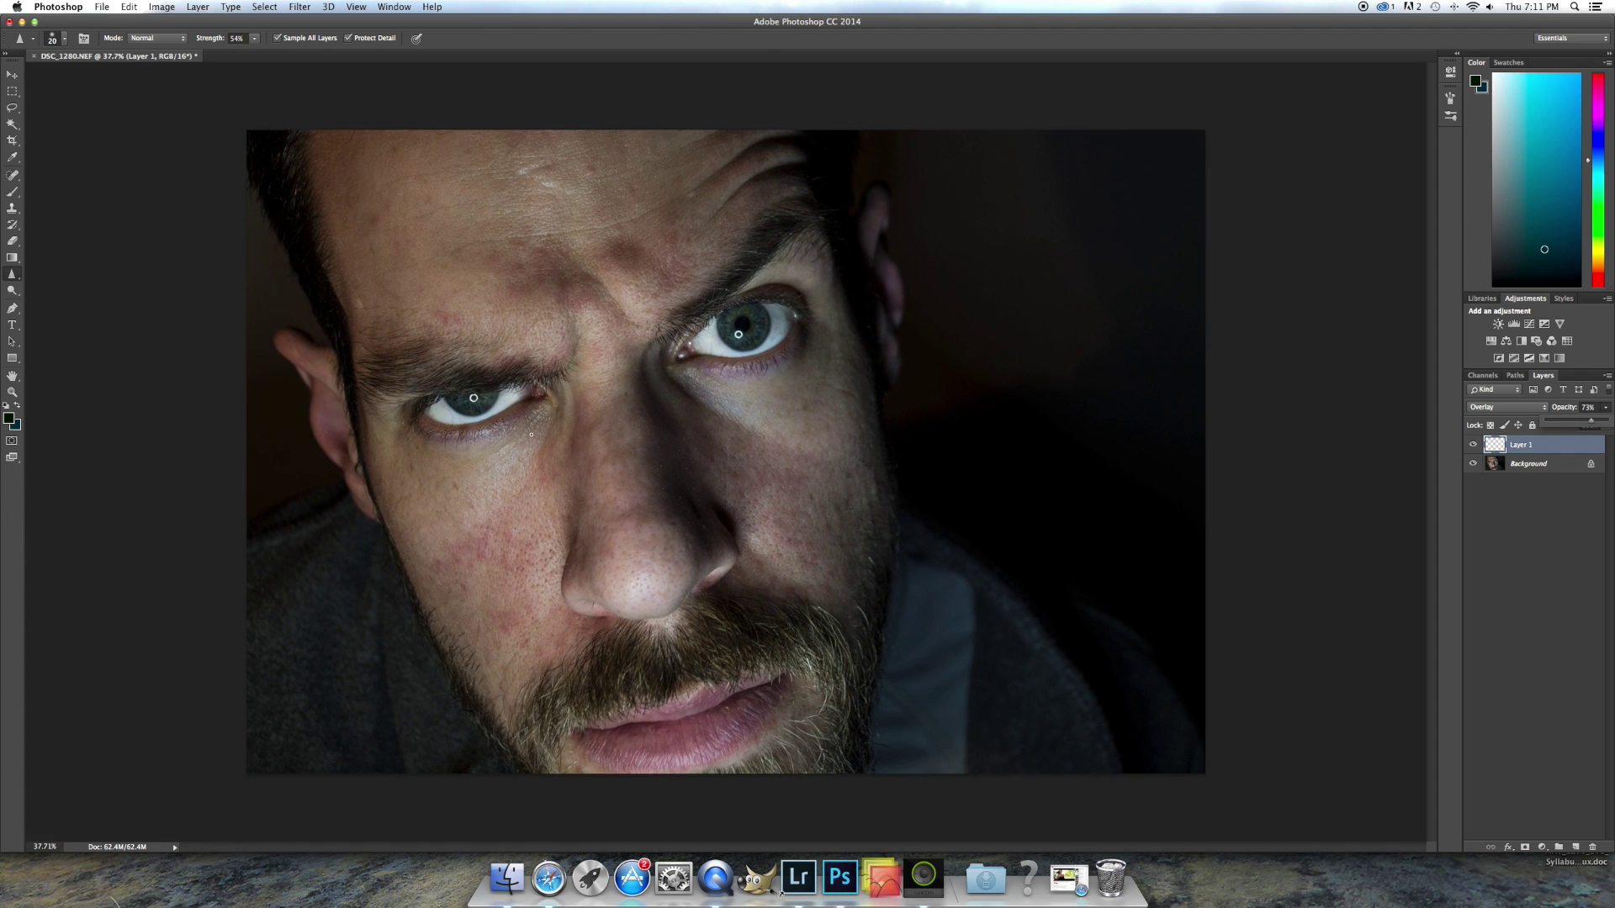
Step: Set the background color to pure white (255, 255, 255)
{"action": "left_click", "coordinate": [16, 426]}
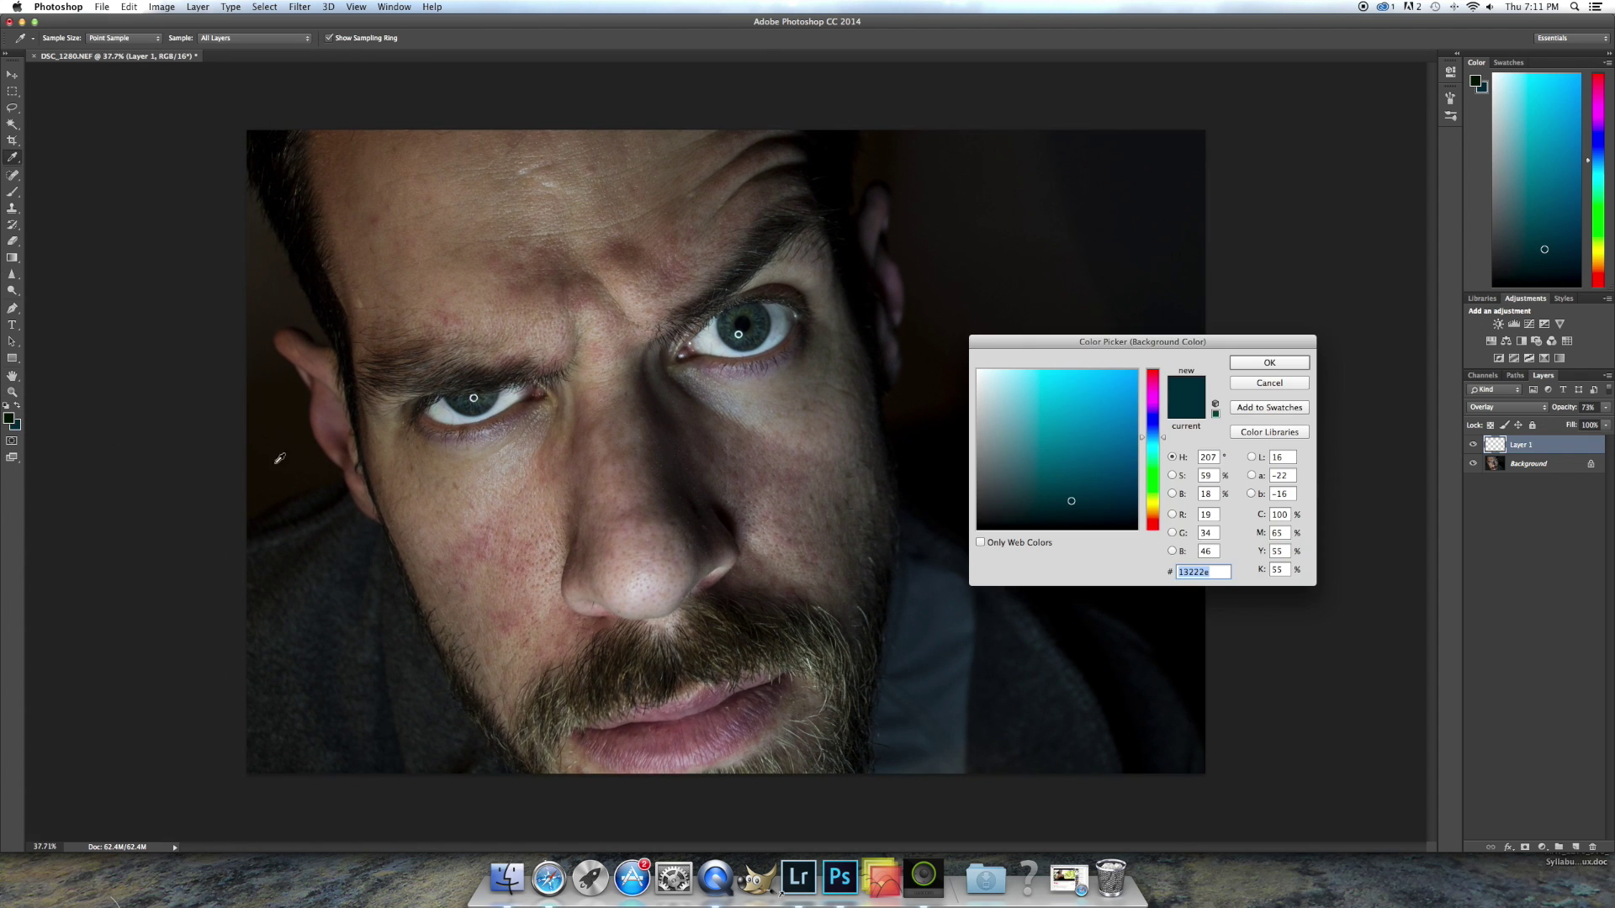
{"action": "left_click_drag", "start_coordinate": [993, 486], "coordinate": [953, 315]}
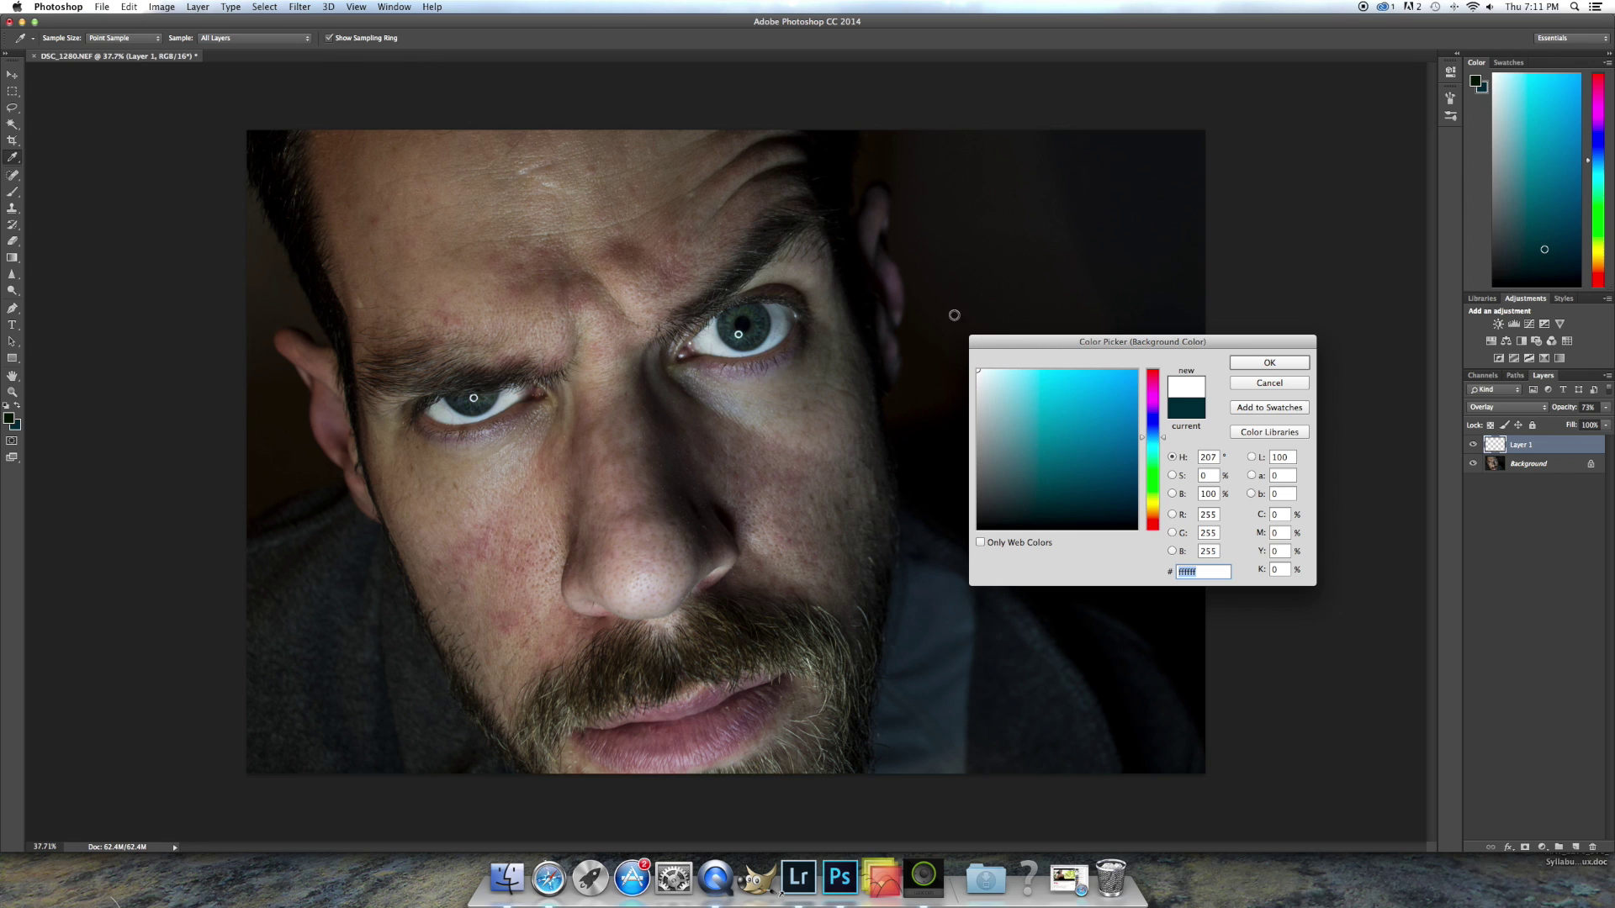
{"action": "left_click", "coordinate": [1294, 361]}
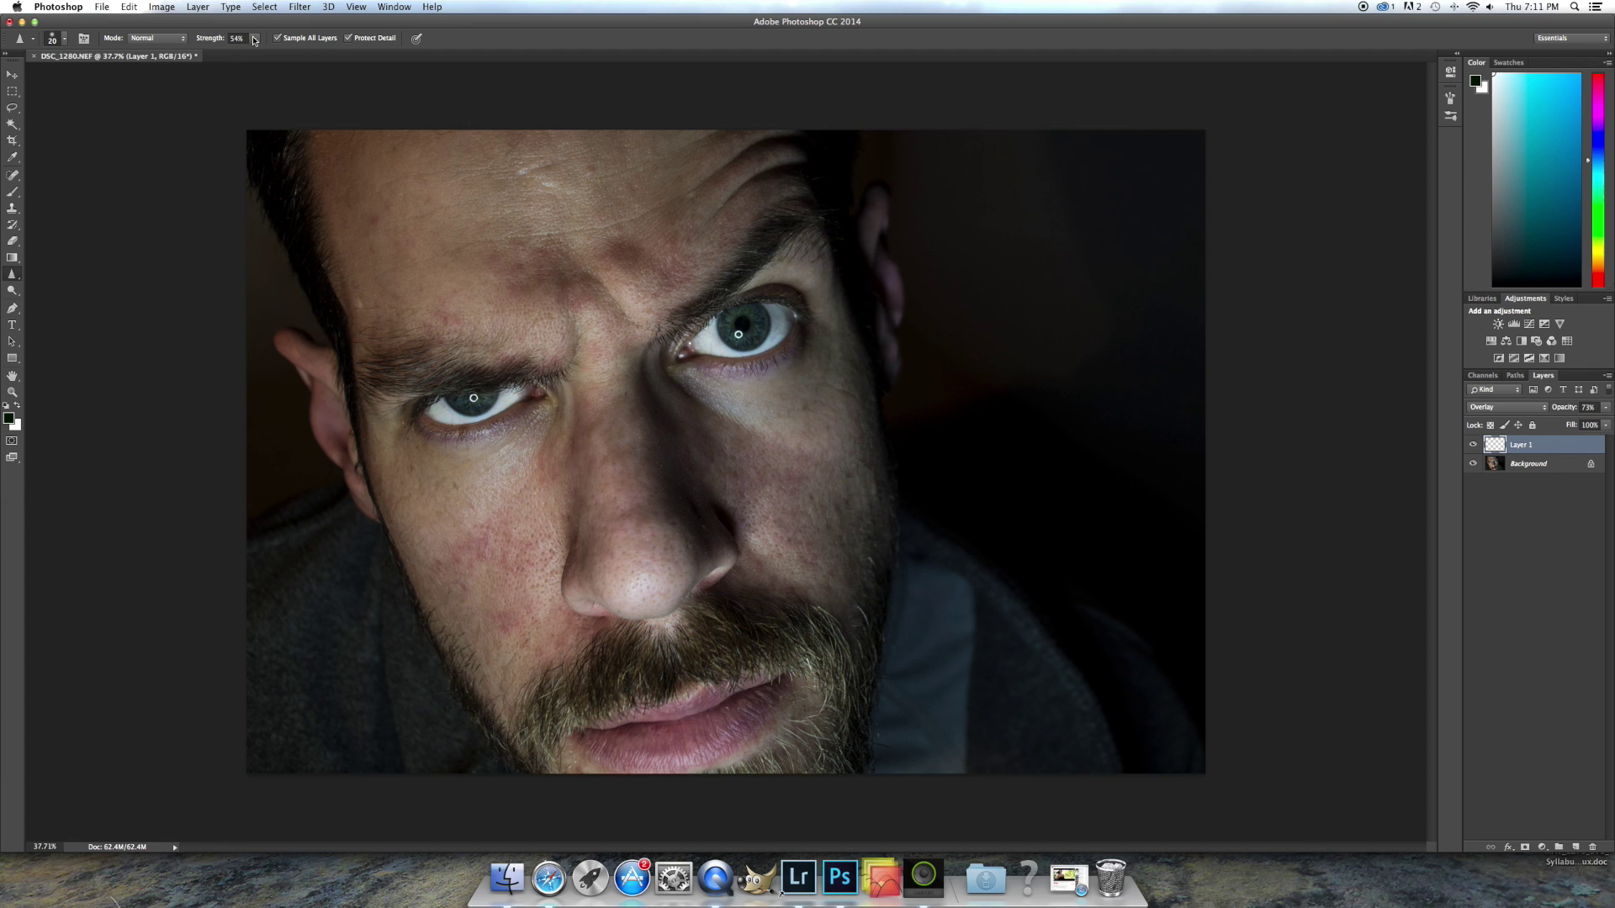
Step: Darken the shadowed cheek and the area around the raised eye with a dark brush, size 175, at 21% opacity
{"action": "left_click", "coordinate": [12, 193]}
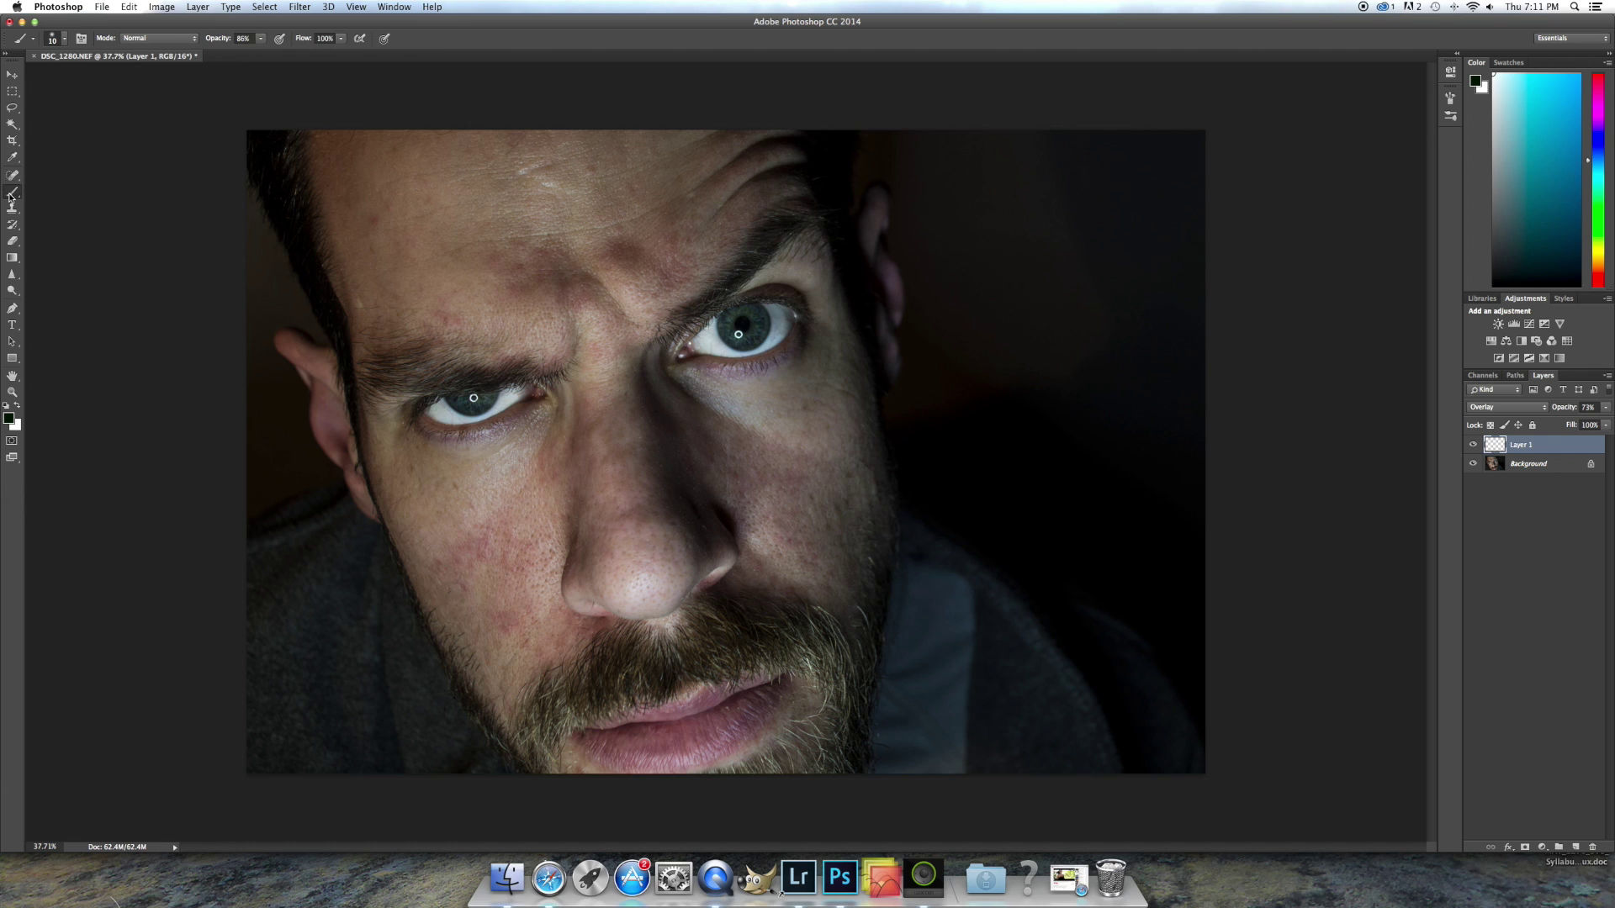
{"action": "left_click", "coordinate": [260, 40]}
{"action": "key", "text": "bracketright"}
{"action": "key", "text": "bracketright"}
{"action": "key", "text": "bracketright"}
{"action": "key", "text": "bracketright"}
{"action": "key", "text": "bracketright"}
{"action": "key", "text": "bracketright"}
{"action": "key", "text": "bracketright"}
{"action": "key", "text": "bracketright"}
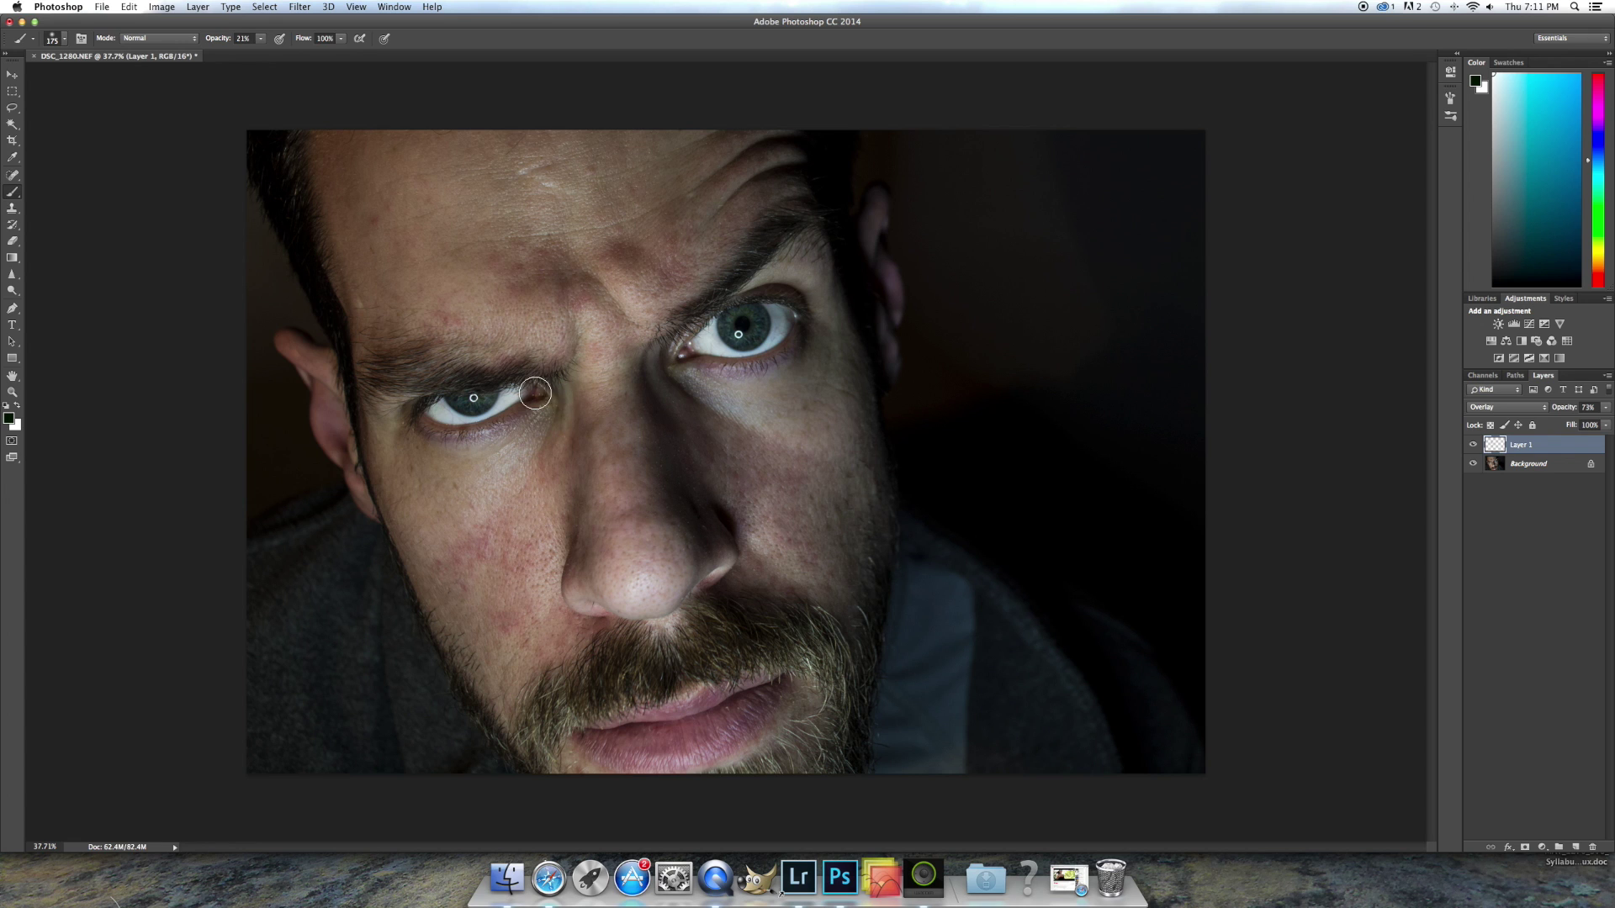
{"action": "mouse_move", "coordinate": [670, 374]}
{"action": "left_mouse_down"}
{"action": "mouse_move", "coordinate": [713, 401]}
{"action": "mouse_move", "coordinate": [684, 428]}
{"action": "mouse_move", "coordinate": [693, 466]}
{"action": "mouse_move", "coordinate": [756, 585]}
{"action": "mouse_move", "coordinate": [704, 608]}
{"action": "mouse_move", "coordinate": [759, 553]}
{"action": "mouse_move", "coordinate": [674, 420]}
{"action": "mouse_move", "coordinate": [780, 470]}
{"action": "mouse_move", "coordinate": [787, 444]}
{"action": "mouse_move", "coordinate": [824, 461]}
{"action": "mouse_move", "coordinate": [854, 439]}
{"action": "mouse_move", "coordinate": [868, 469]}
{"action": "left_mouse_up"}
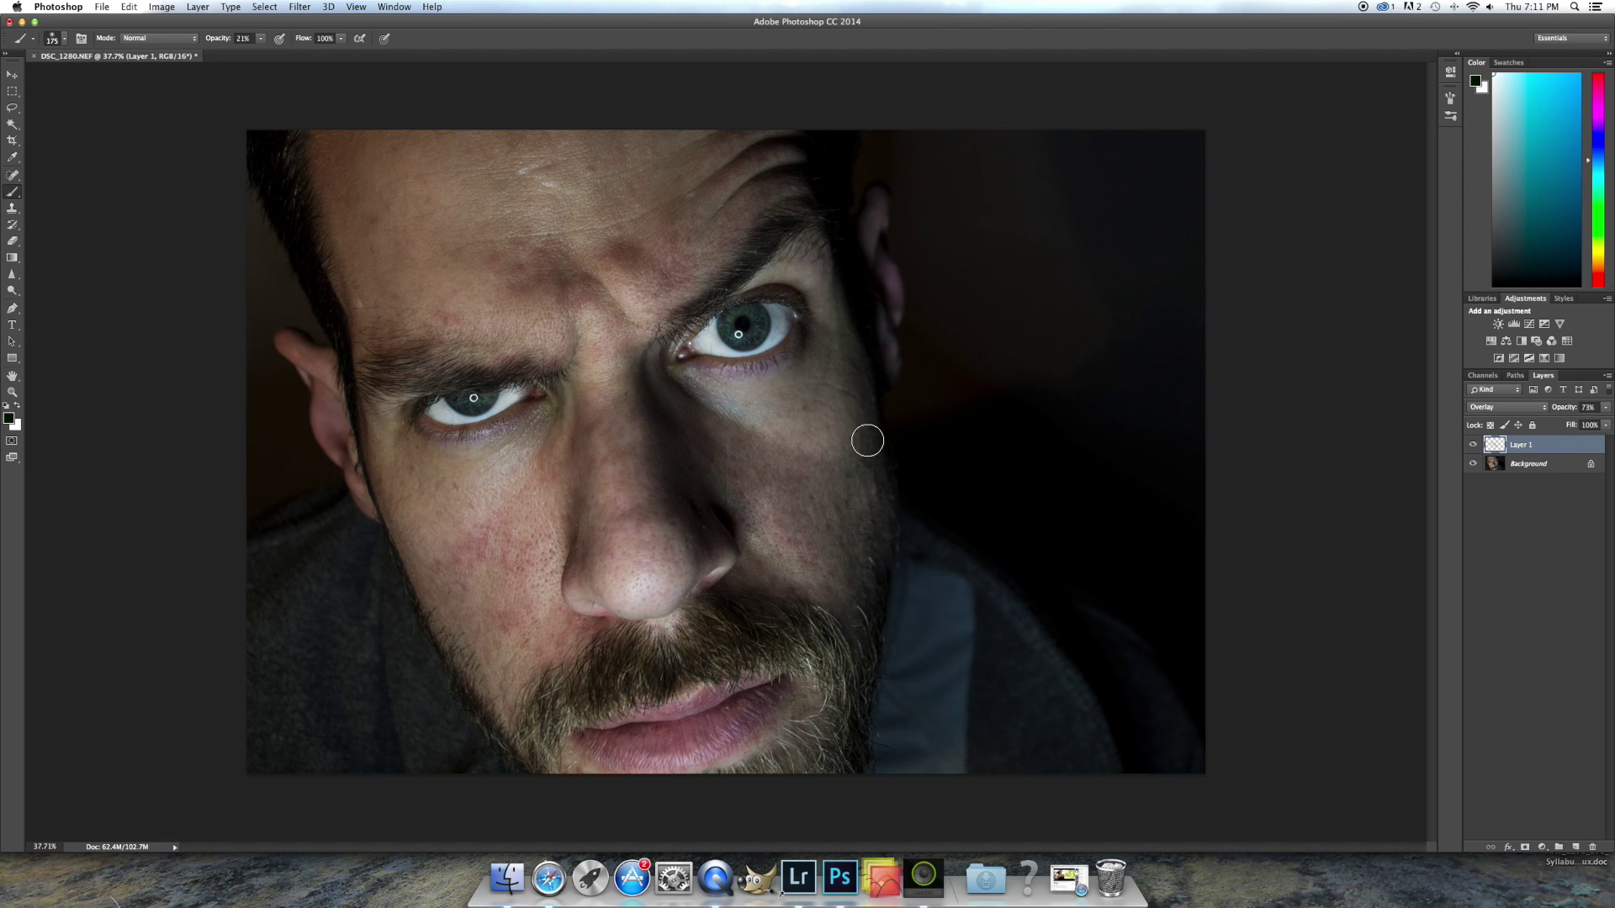
{"action": "mouse_move", "coordinate": [833, 273]}
{"action": "left_mouse_down"}
{"action": "mouse_move", "coordinate": [825, 313]}
{"action": "mouse_move", "coordinate": [795, 359]}
{"action": "mouse_move", "coordinate": [808, 328]}
{"action": "mouse_move", "coordinate": [806, 340]}
{"action": "mouse_move", "coordinate": [788, 273]}
{"action": "mouse_move", "coordinate": [746, 298]}
{"action": "mouse_move", "coordinate": [789, 340]}
{"action": "left_mouse_up"}
Step: Darken the forehead creases above the raised eyebrow with the brush at size 50 and 22% opacity
{"action": "key", "text": "bracketleft"}
{"action": "key", "text": "bracketleft"}
{"action": "key", "text": "bracketleft"}
{"action": "key", "text": "bracketleft"}
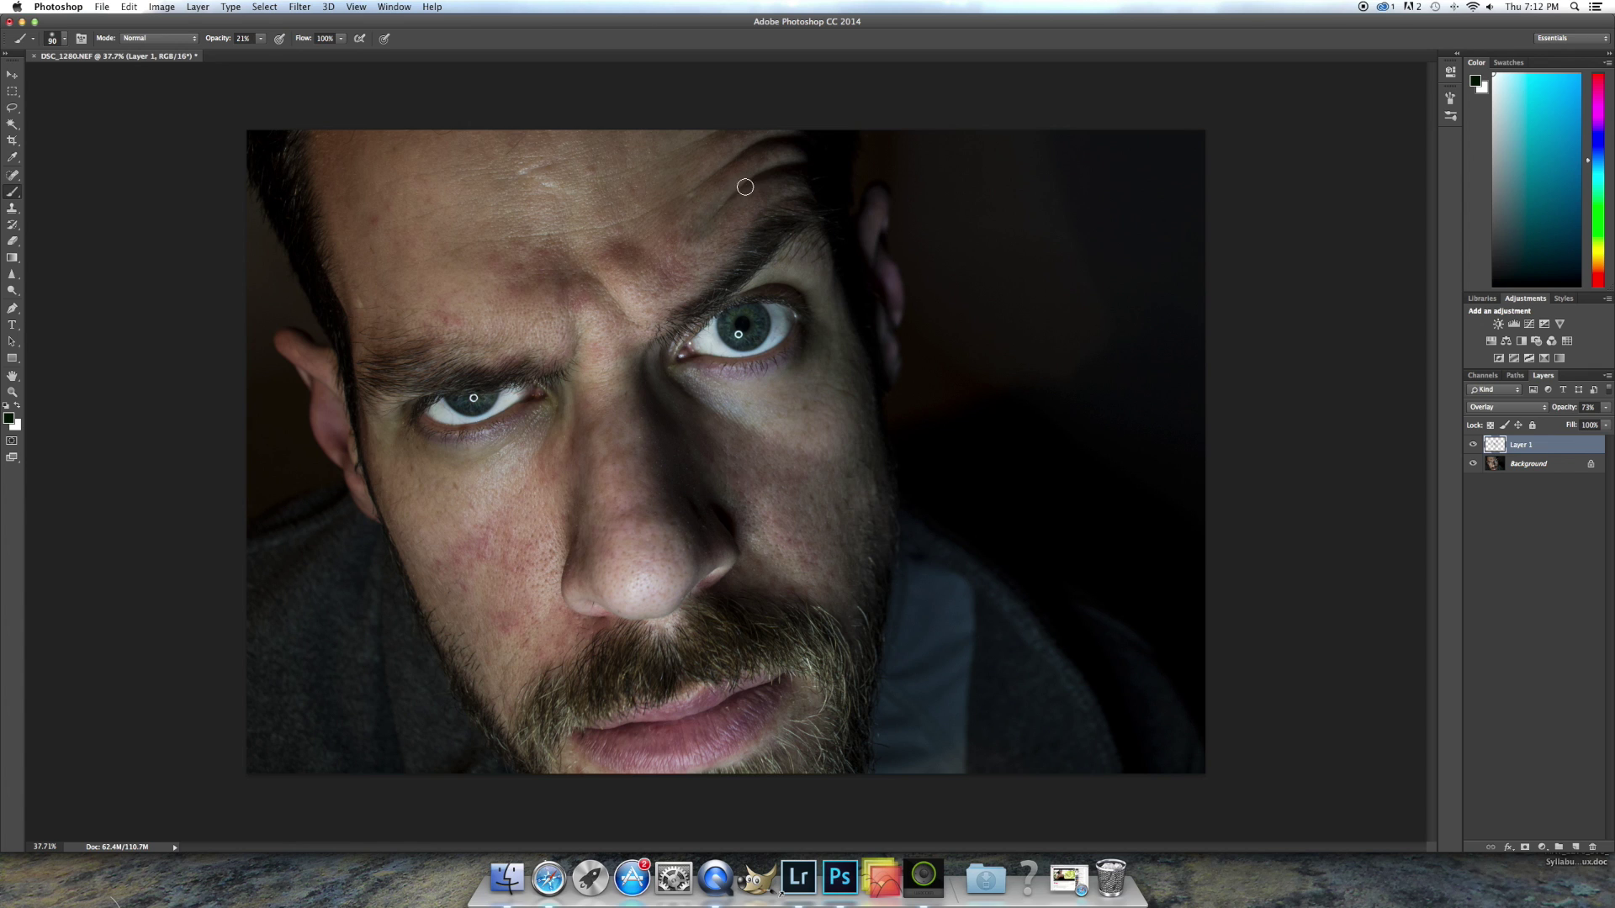
{"action": "left_click", "coordinate": [259, 39]}
{"action": "left_click_drag", "start_coordinate": [746, 184], "coordinate": [706, 228]}
{"action": "left_click", "coordinate": [256, 41]}
{"action": "left_click", "coordinate": [762, 175]}
{"action": "left_click_drag", "start_coordinate": [767, 135], "coordinate": [582, 239]}
Step: Darken the hairline and temple beside the lowered eyebrow with the brush enlarged to size 500
{"action": "key", "text": "bracketright"}
{"action": "key", "text": "bracketright"}
{"action": "key", "text": "bracketright"}
{"action": "key", "text": "bracketright"}
{"action": "key", "text": "bracketright"}
{"action": "key", "text": "bracketright"}
{"action": "key", "text": "bracketright"}
{"action": "key", "text": "bracketright"}
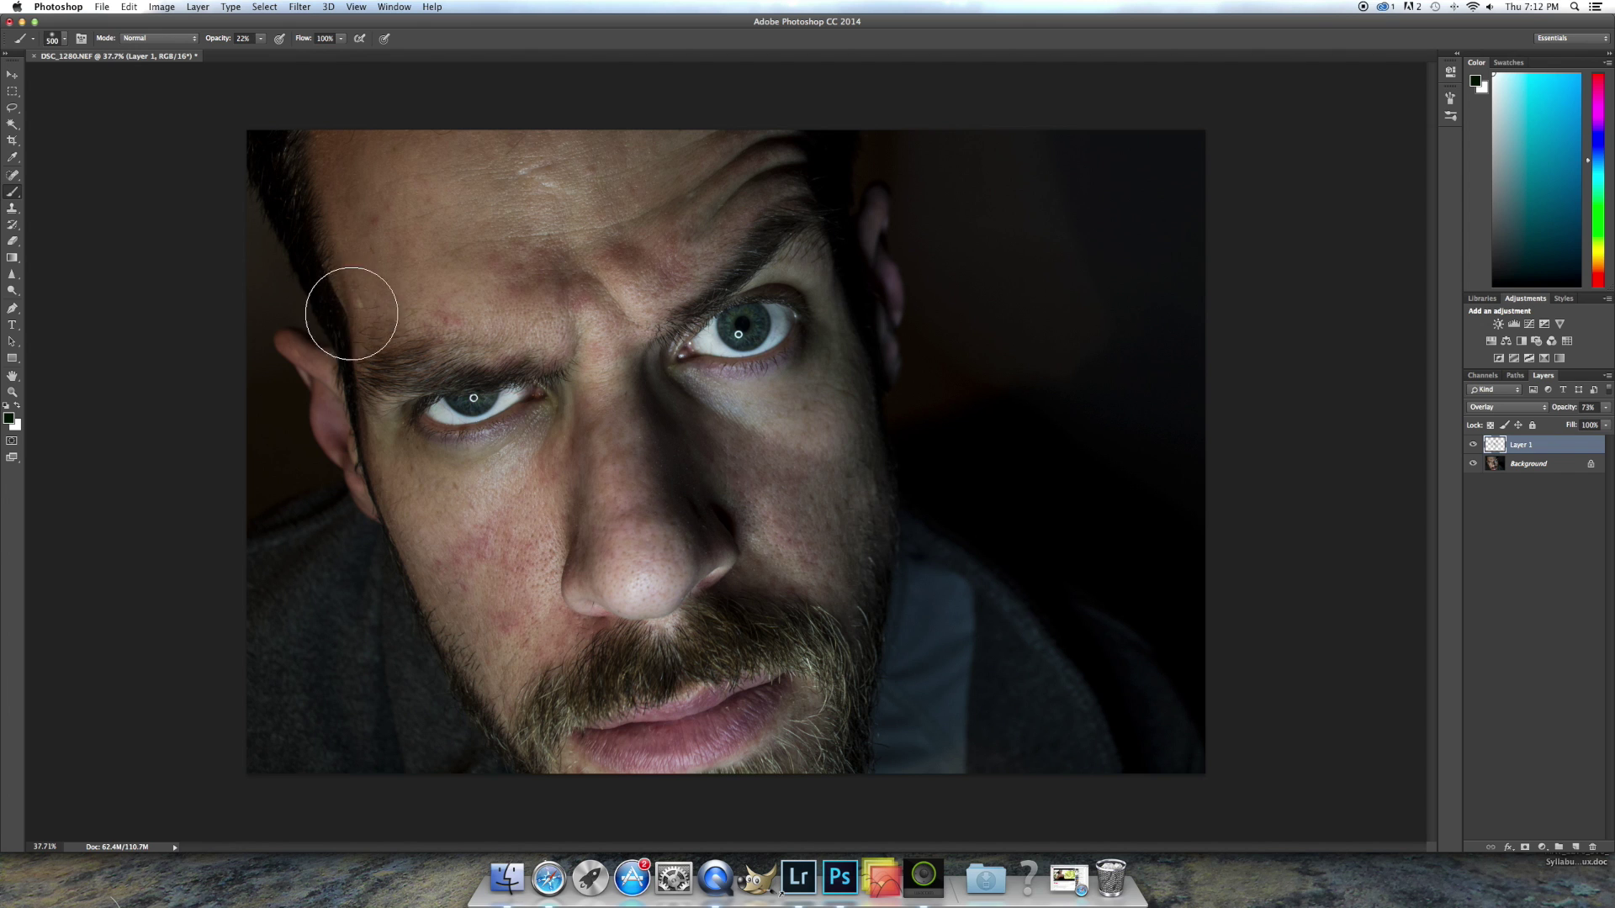
{"action": "mouse_move", "coordinate": [345, 204]}
{"action": "left_mouse_down"}
{"action": "mouse_move", "coordinate": [445, 179]}
{"action": "mouse_move", "coordinate": [337, 240]}
{"action": "mouse_move", "coordinate": [352, 468]}
{"action": "mouse_move", "coordinate": [304, 414]}
{"action": "mouse_move", "coordinate": [252, 275]}
{"action": "mouse_move", "coordinate": [272, 283]}
{"action": "left_mouse_up"}
Step: Darken the shirt, background and ears around the face with the size 500 brush at 53% opacity
{"action": "left_click", "coordinate": [261, 38]}
{"action": "key", "text": "5"}
{"action": "key", "text": "3"}
{"action": "mouse_move", "coordinate": [268, 737]}
{"action": "left_mouse_down"}
{"action": "mouse_move", "coordinate": [306, 533]}
{"action": "mouse_move", "coordinate": [381, 764]}
{"action": "mouse_move", "coordinate": [518, 783]}
{"action": "left_mouse_up"}
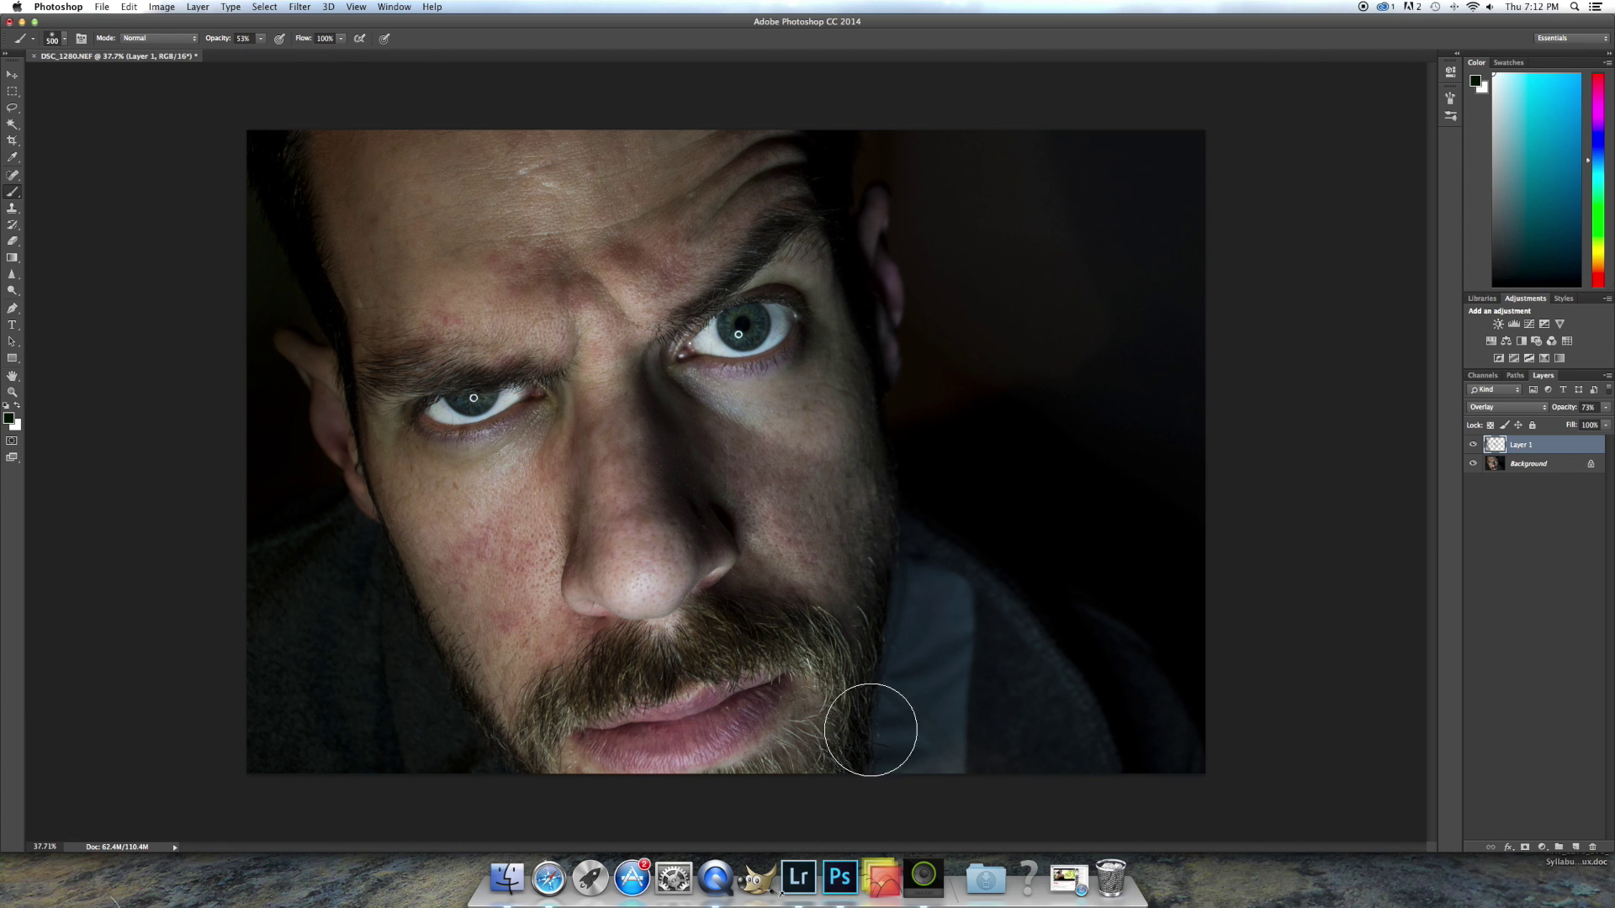
{"action": "mouse_move", "coordinate": [1177, 739]}
{"action": "left_mouse_down"}
{"action": "mouse_move", "coordinate": [1097, 742]}
{"action": "mouse_move", "coordinate": [1105, 585]}
{"action": "mouse_move", "coordinate": [1073, 551]}
{"action": "mouse_move", "coordinate": [1017, 722]}
{"action": "mouse_move", "coordinate": [978, 758]}
{"action": "mouse_move", "coordinate": [931, 759]}
{"action": "mouse_move", "coordinate": [919, 628]}
{"action": "mouse_move", "coordinate": [972, 471]}
{"action": "mouse_move", "coordinate": [963, 411]}
{"action": "mouse_move", "coordinate": [995, 424]}
{"action": "mouse_move", "coordinate": [1073, 401]}
{"action": "mouse_move", "coordinate": [1046, 414]}
{"action": "mouse_move", "coordinate": [959, 149]}
{"action": "mouse_move", "coordinate": [923, 100]}
{"action": "mouse_move", "coordinate": [891, 128]}
{"action": "mouse_move", "coordinate": [892, 181]}
{"action": "mouse_move", "coordinate": [925, 419]}
{"action": "mouse_move", "coordinate": [849, 185]}
{"action": "mouse_move", "coordinate": [841, 196]}
{"action": "mouse_move", "coordinate": [768, 92]}
{"action": "mouse_move", "coordinate": [748, 174]}
{"action": "mouse_move", "coordinate": [648, 76]}
{"action": "mouse_move", "coordinate": [909, 447]}
{"action": "mouse_move", "coordinate": [902, 521]}
{"action": "mouse_move", "coordinate": [863, 436]}
{"action": "mouse_move", "coordinate": [850, 664]}
{"action": "mouse_move", "coordinate": [826, 767]}
{"action": "mouse_move", "coordinate": [792, 824]}
{"action": "mouse_move", "coordinate": [462, 693]}
{"action": "mouse_move", "coordinate": [484, 727]}
{"action": "mouse_move", "coordinate": [332, 404]}
{"action": "left_mouse_up"}
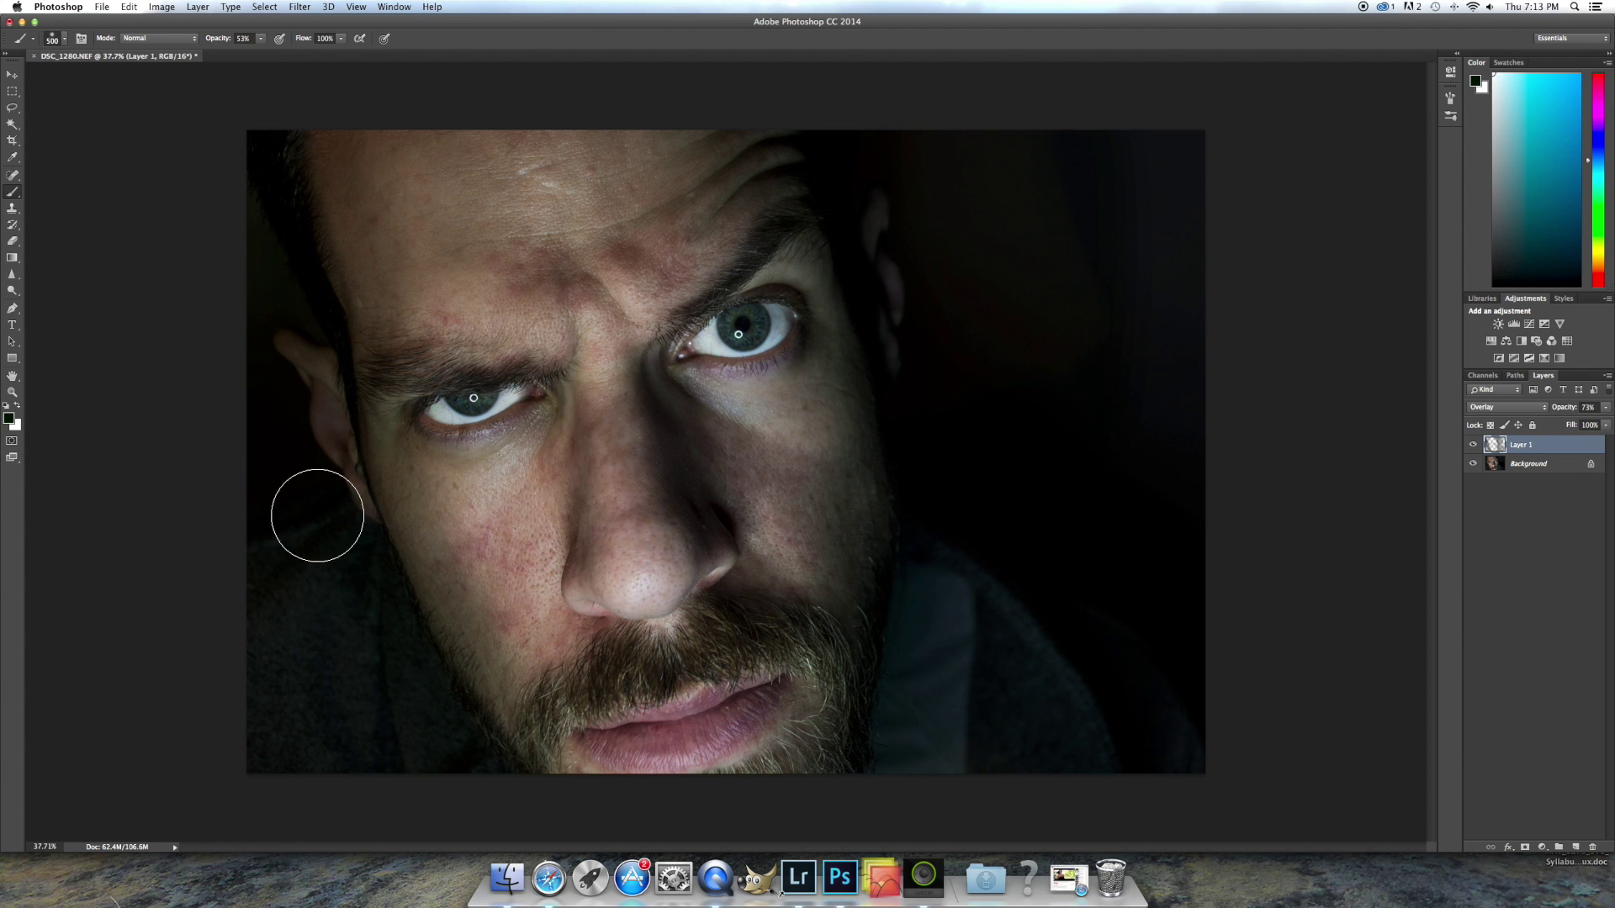
Step: Brighten the cheeks, nose bridge, under-eye area and lips with a white brush, size 400, at 34% opacity
{"action": "scroll", "coordinate": [295, 527], "scroll_direction": "down", "scroll_amount": 3}
{"action": "scroll", "coordinate": [409, 596], "scroll_direction": "up", "scroll_amount": 3}
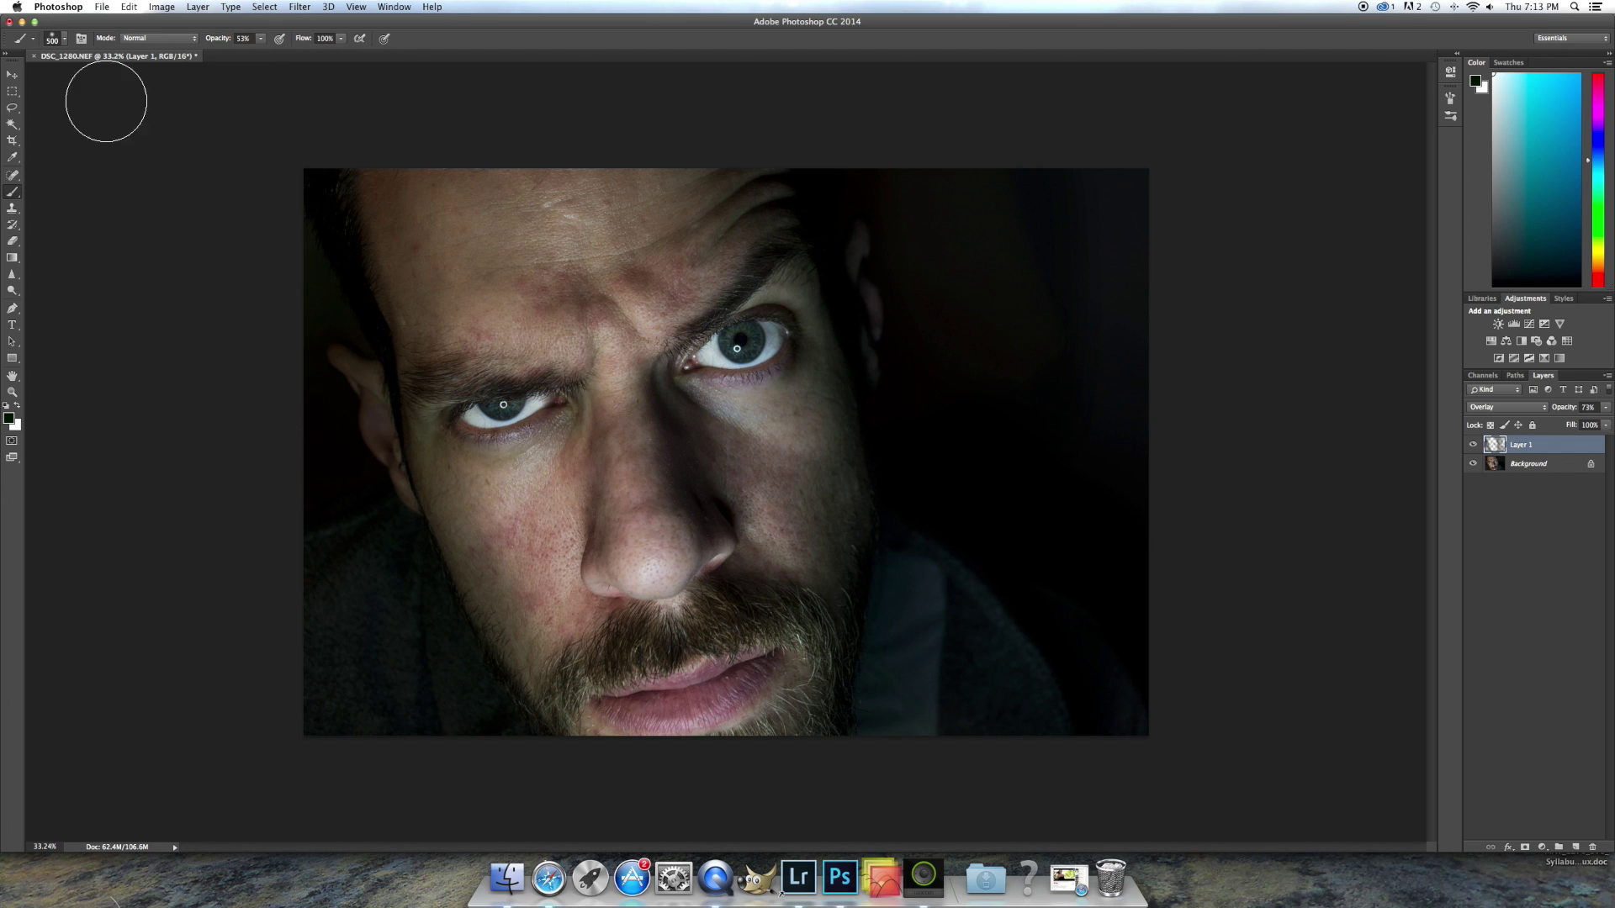
{"action": "left_click", "coordinate": [17, 407]}
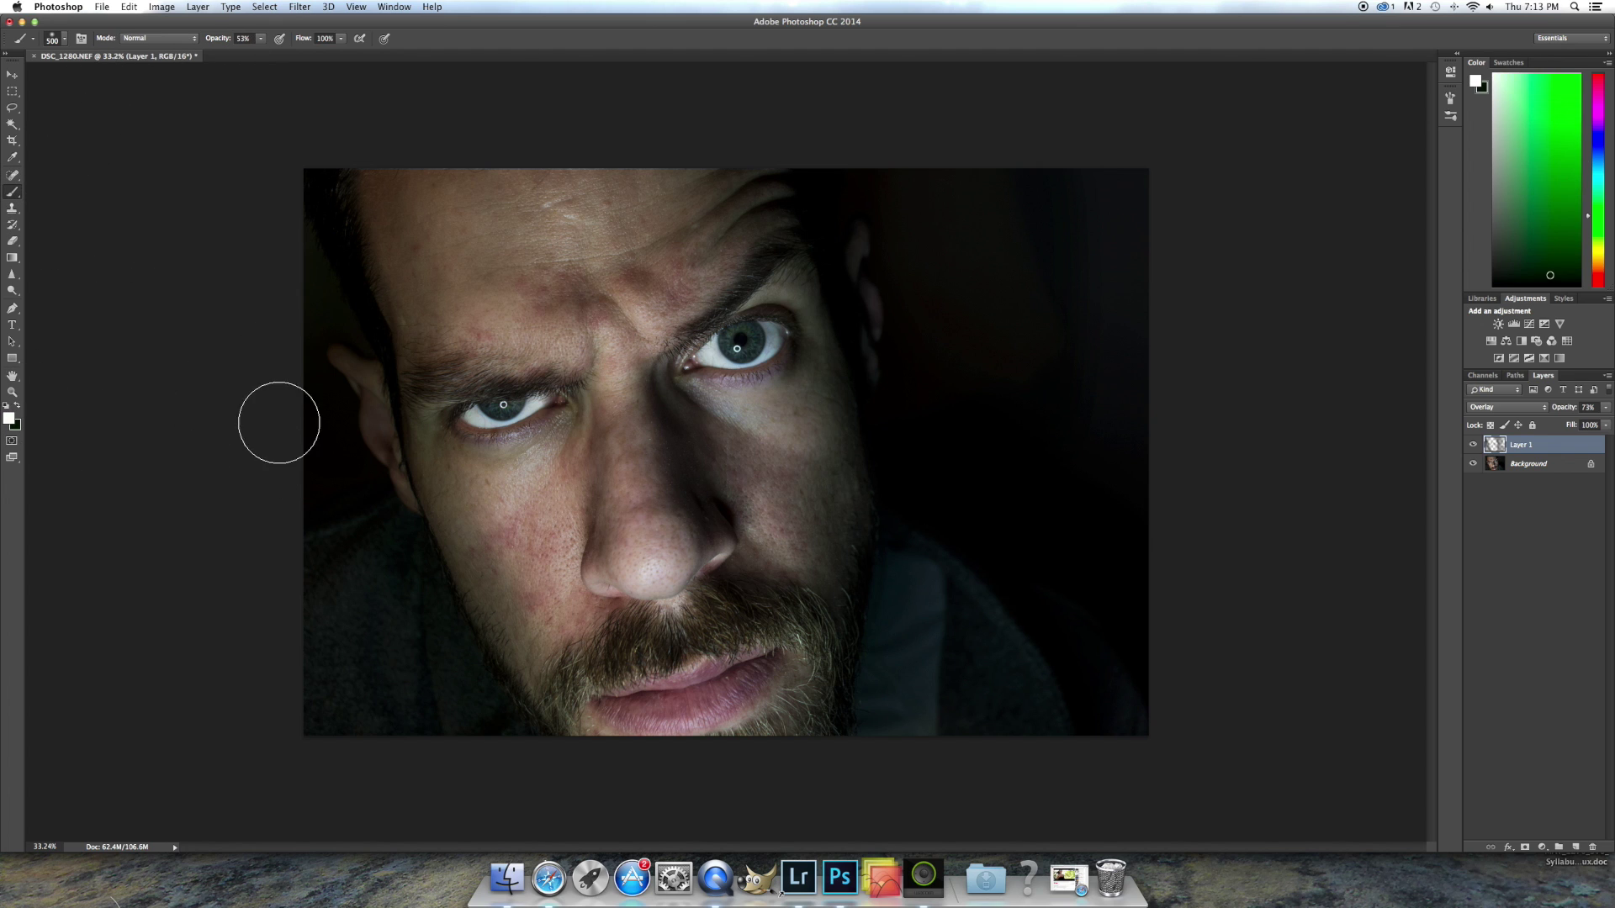
{"action": "key", "text": "bracketleft"}
{"action": "left_click_drag", "start_coordinate": [262, 43], "coordinate": [251, 50]}
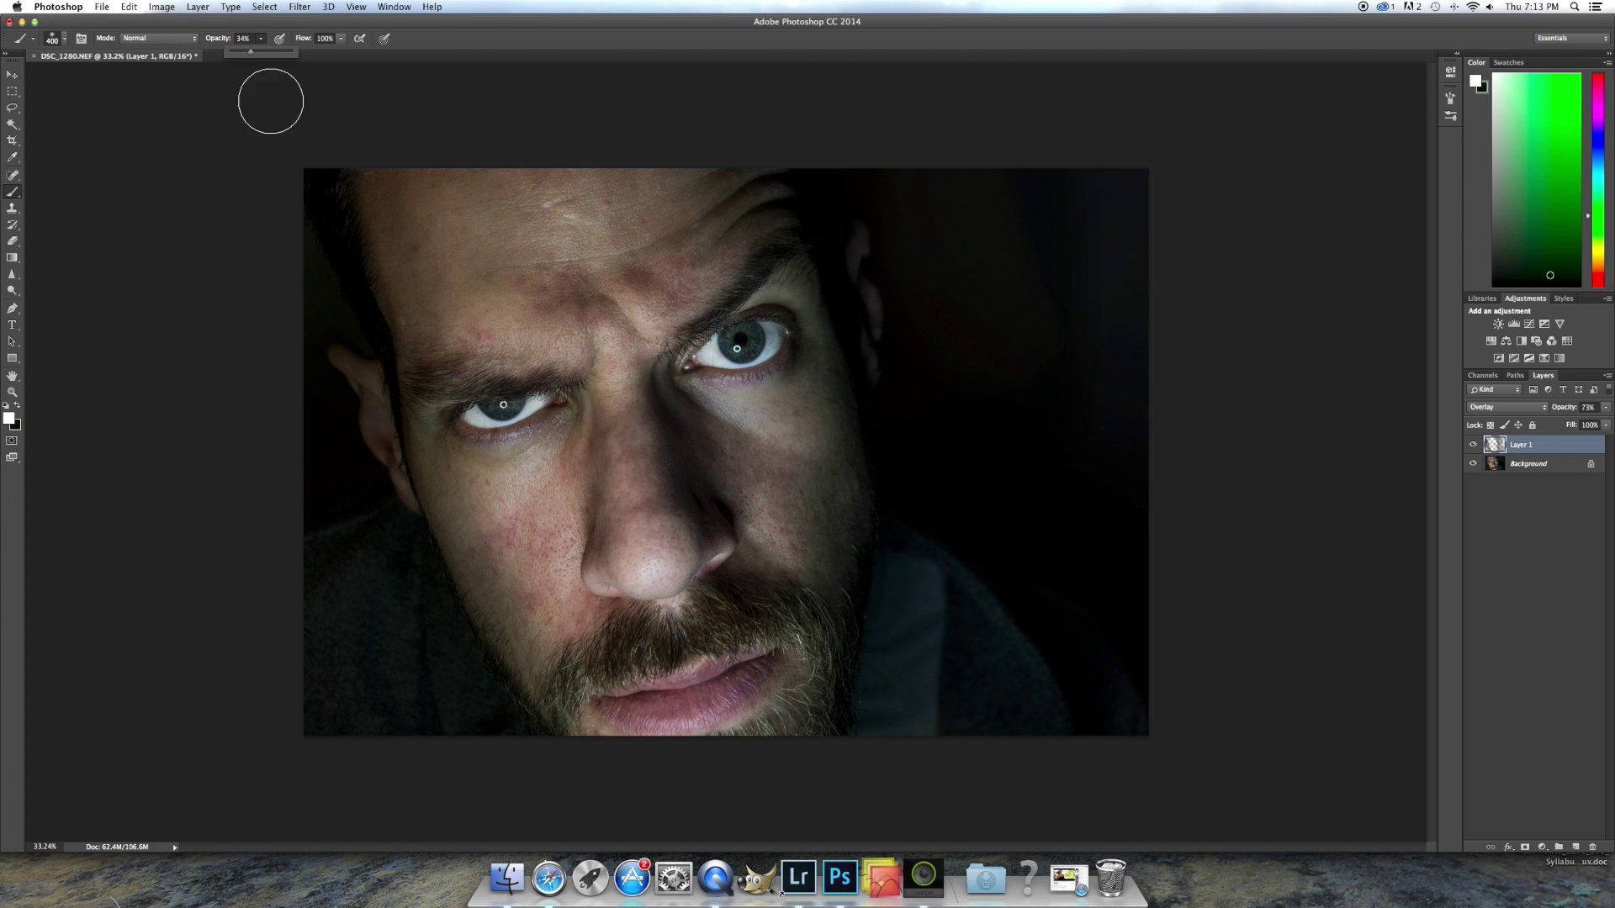
{"action": "mouse_move", "coordinate": [484, 493]}
{"action": "left_mouse_down"}
{"action": "mouse_move", "coordinate": [540, 485]}
{"action": "mouse_move", "coordinate": [534, 471]}
{"action": "mouse_move", "coordinate": [503, 508]}
{"action": "mouse_move", "coordinate": [530, 507]}
{"action": "mouse_move", "coordinate": [521, 551]}
{"action": "mouse_move", "coordinate": [544, 559]}
{"action": "mouse_move", "coordinate": [513, 562]}
{"action": "mouse_move", "coordinate": [446, 473]}
{"action": "mouse_move", "coordinate": [552, 481]}
{"action": "mouse_move", "coordinate": [537, 537]}
{"action": "mouse_move", "coordinate": [558, 647]}
{"action": "left_mouse_up"}
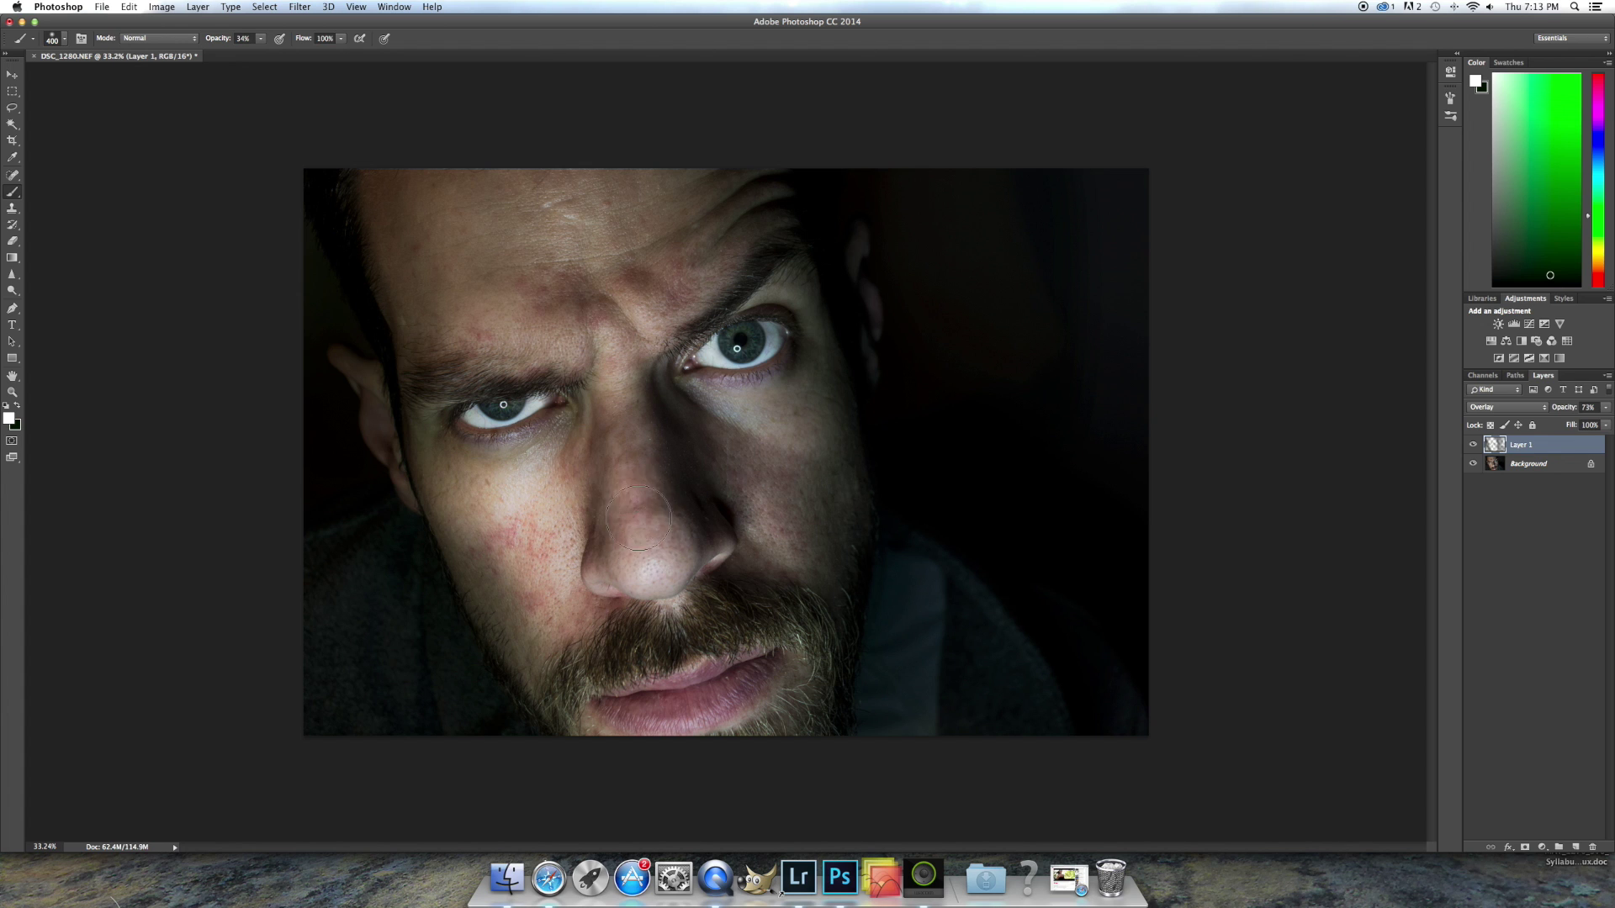
{"action": "mouse_move", "coordinate": [639, 518]}
{"action": "left_mouse_down"}
{"action": "mouse_move", "coordinate": [625, 393]}
{"action": "mouse_move", "coordinate": [580, 341]}
{"action": "mouse_move", "coordinate": [626, 345]}
{"action": "left_mouse_up"}
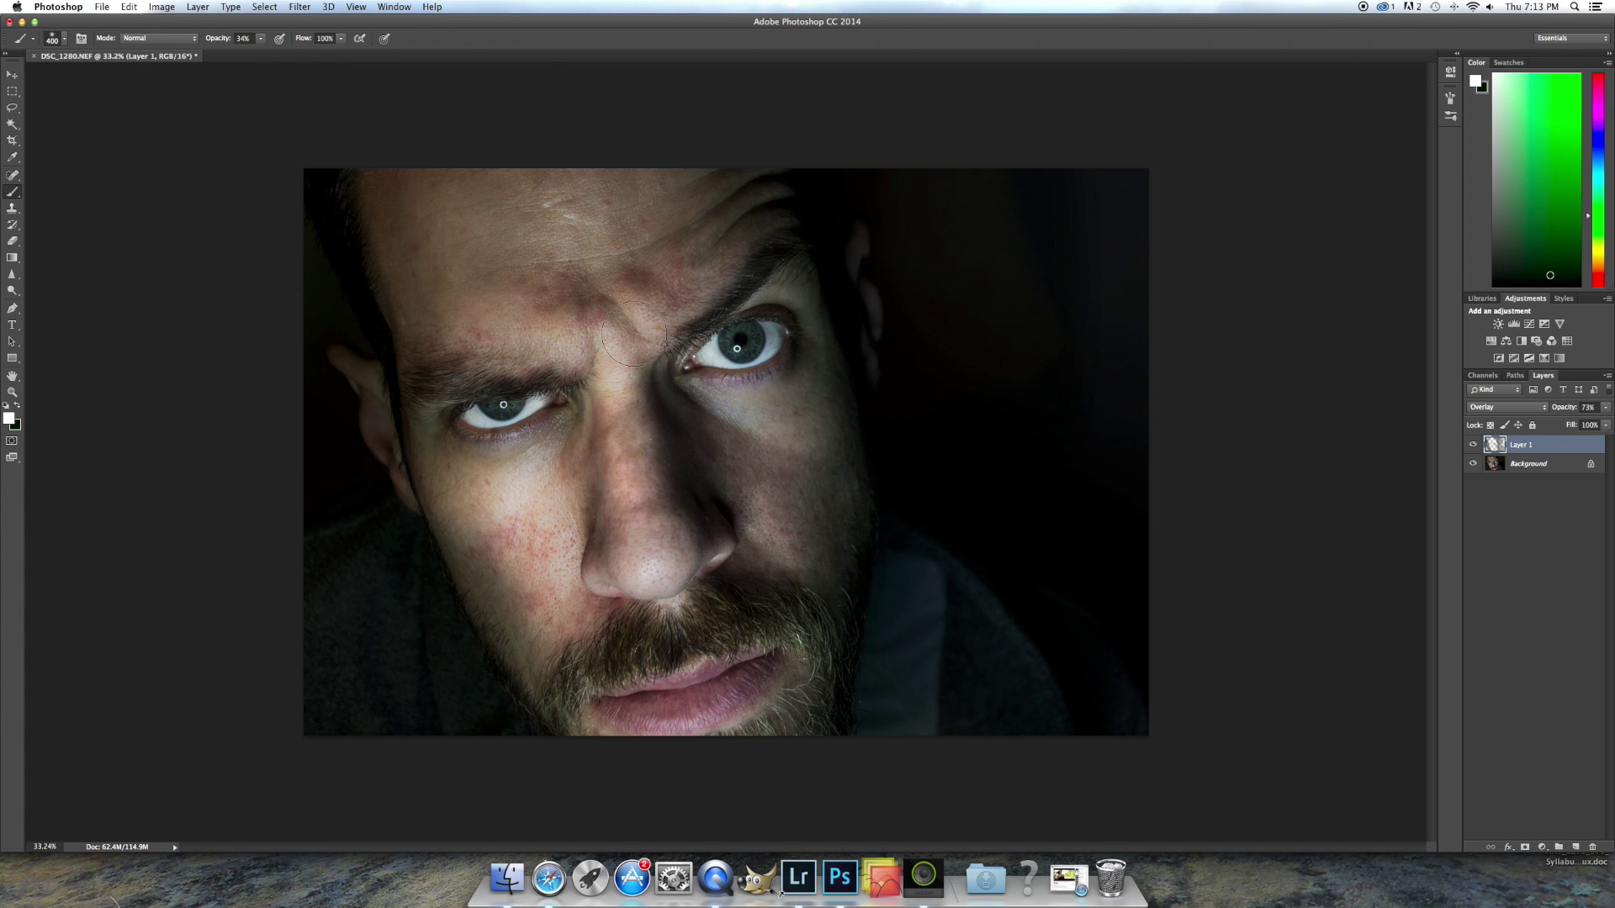
{"action": "mouse_move", "coordinate": [705, 415]}
{"action": "left_mouse_down"}
{"action": "mouse_move", "coordinate": [743, 390]}
{"action": "mouse_move", "coordinate": [737, 404]}
{"action": "mouse_move", "coordinate": [772, 429]}
{"action": "left_mouse_up"}
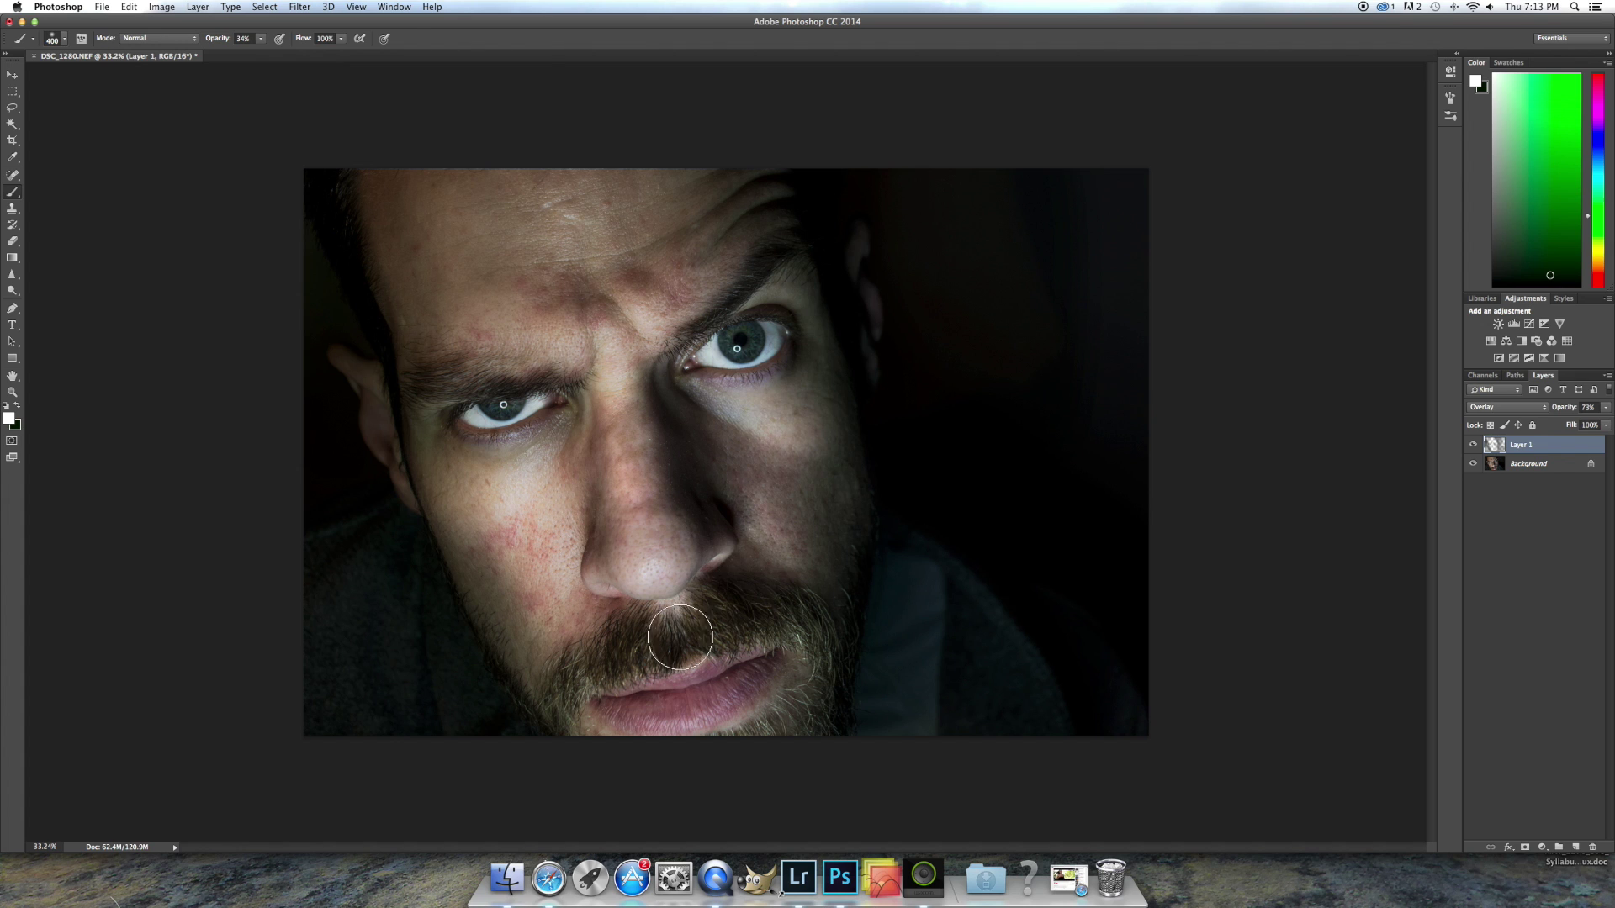
{"action": "left_click_drag", "start_coordinate": [644, 728], "coordinate": [739, 700]}
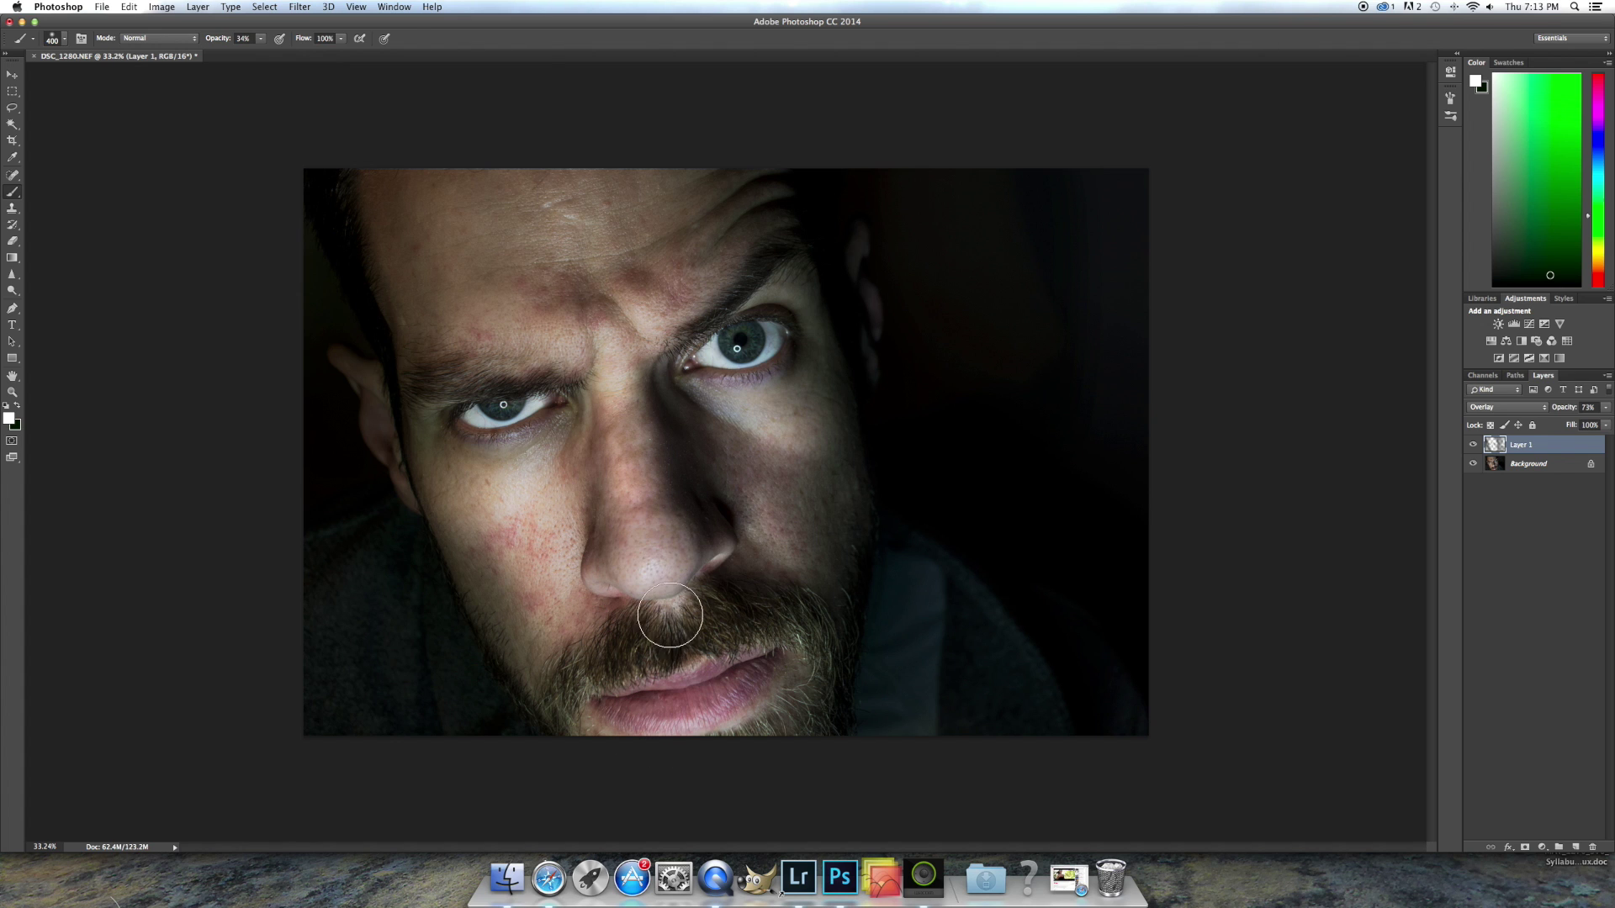
Step: Reduce the white brush to size 100 for finer brightening work on the face
{"action": "key", "text": "bracketleft"}
{"action": "key", "text": "bracketleft"}
{"action": "key", "text": "bracketleft"}
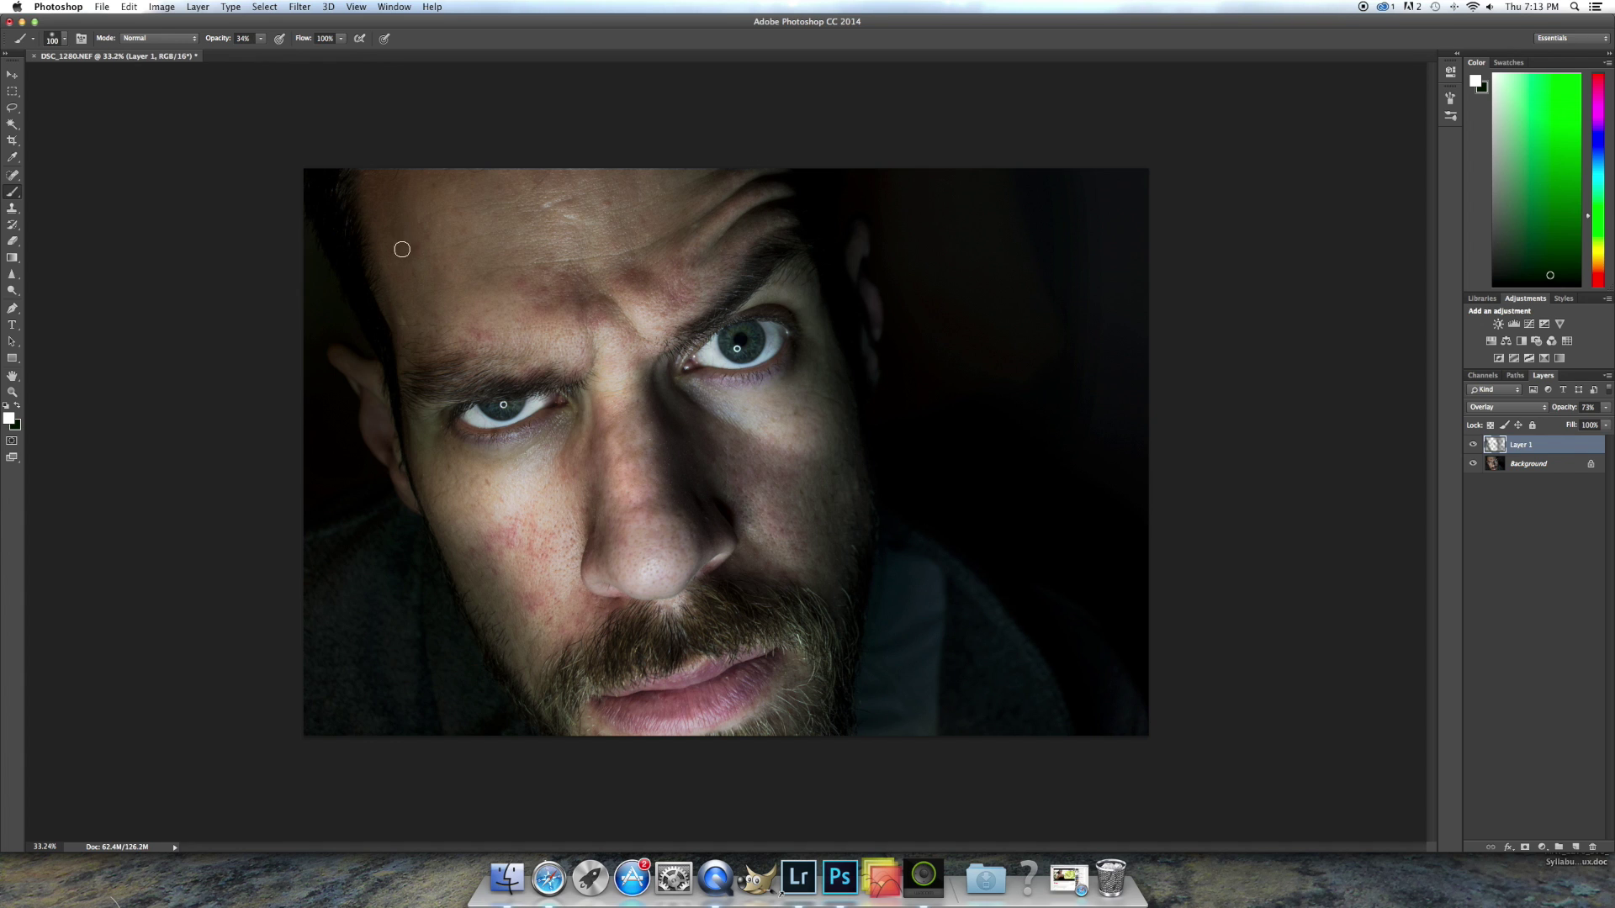
{"action": "right_click", "coordinate": [481, 598]}
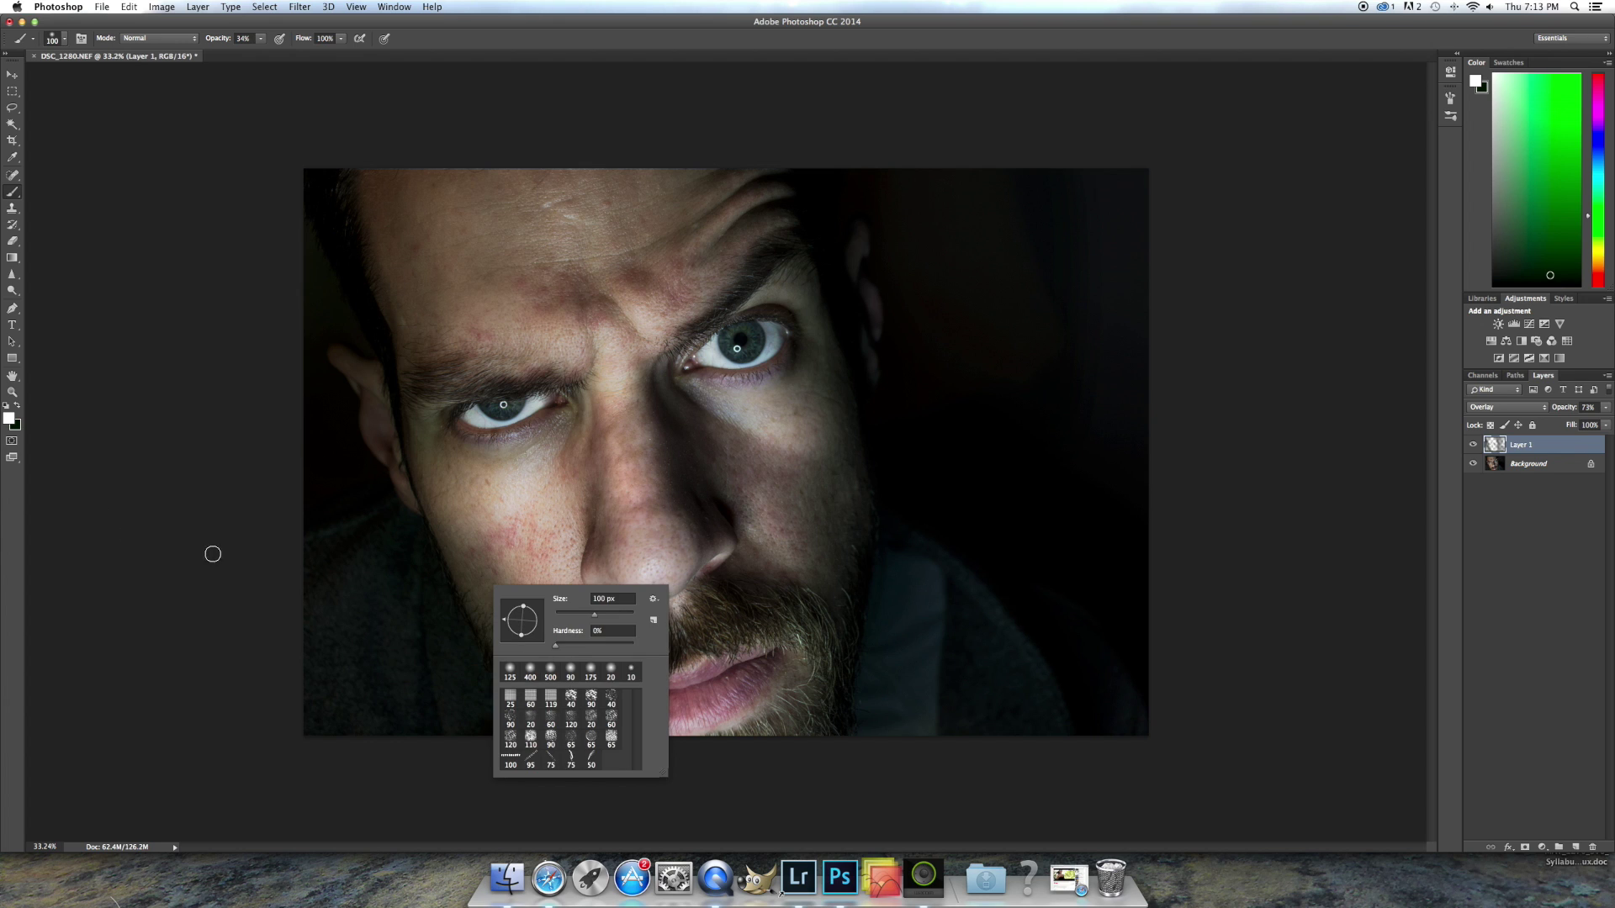
{"action": "left_click", "coordinate": [358, 582]}
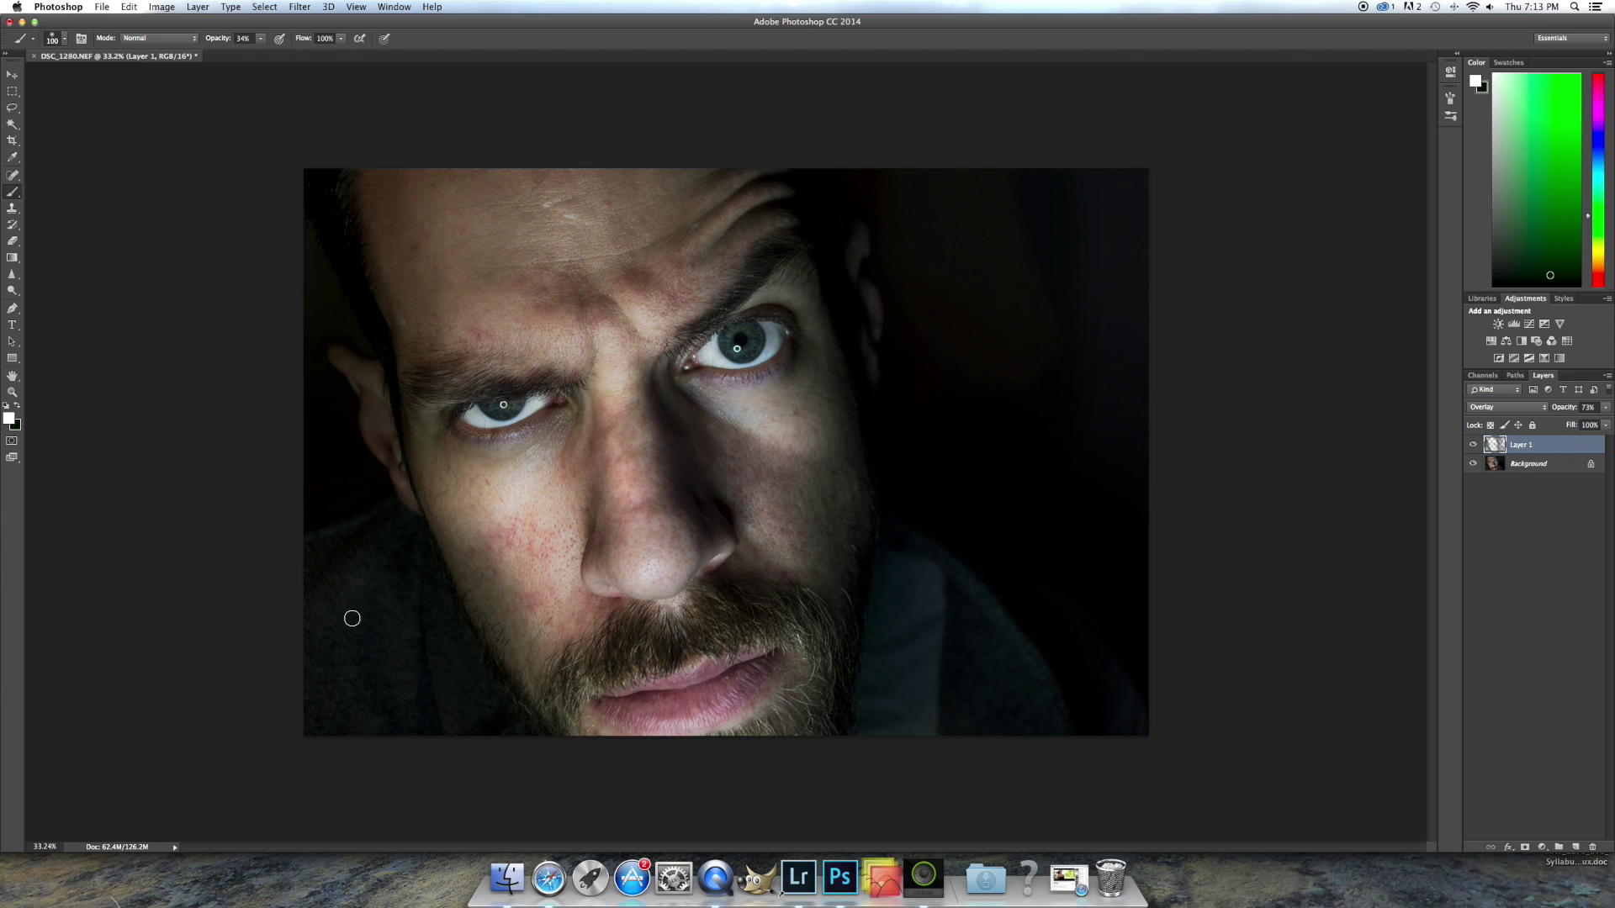
{"action": "scroll", "coordinate": [353, 619], "scroll_direction": "down", "scroll_amount": 3}
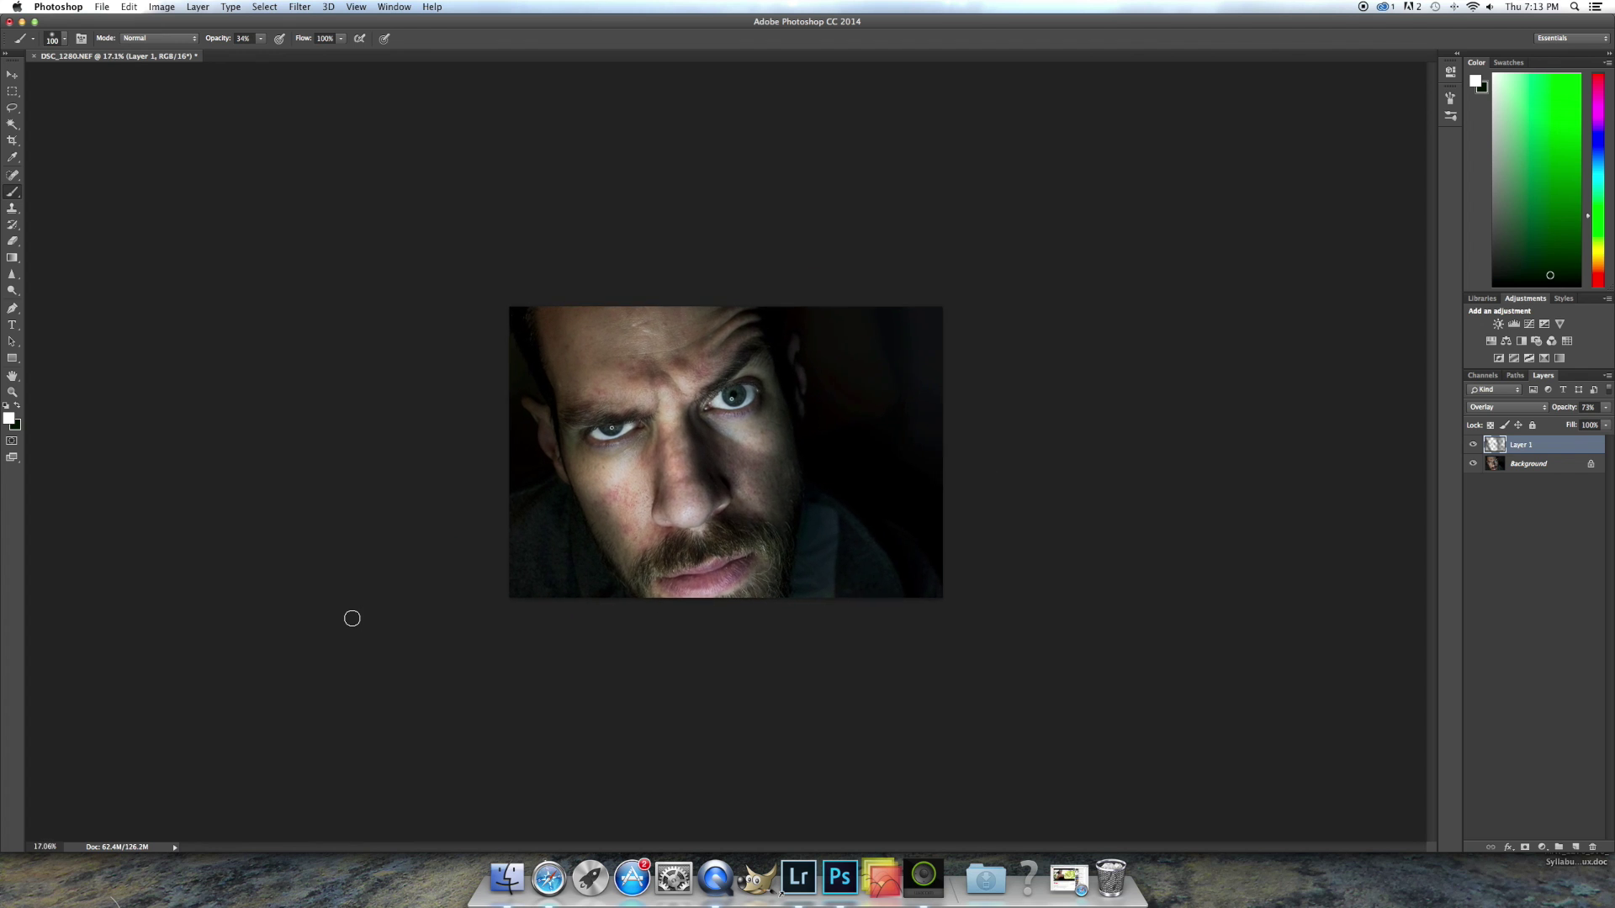
{"action": "scroll", "coordinate": [352, 618], "scroll_direction": "up", "scroll_amount": 3}
{"action": "scroll", "coordinate": [228, 417], "scroll_direction": "down", "scroll_amount": 1}
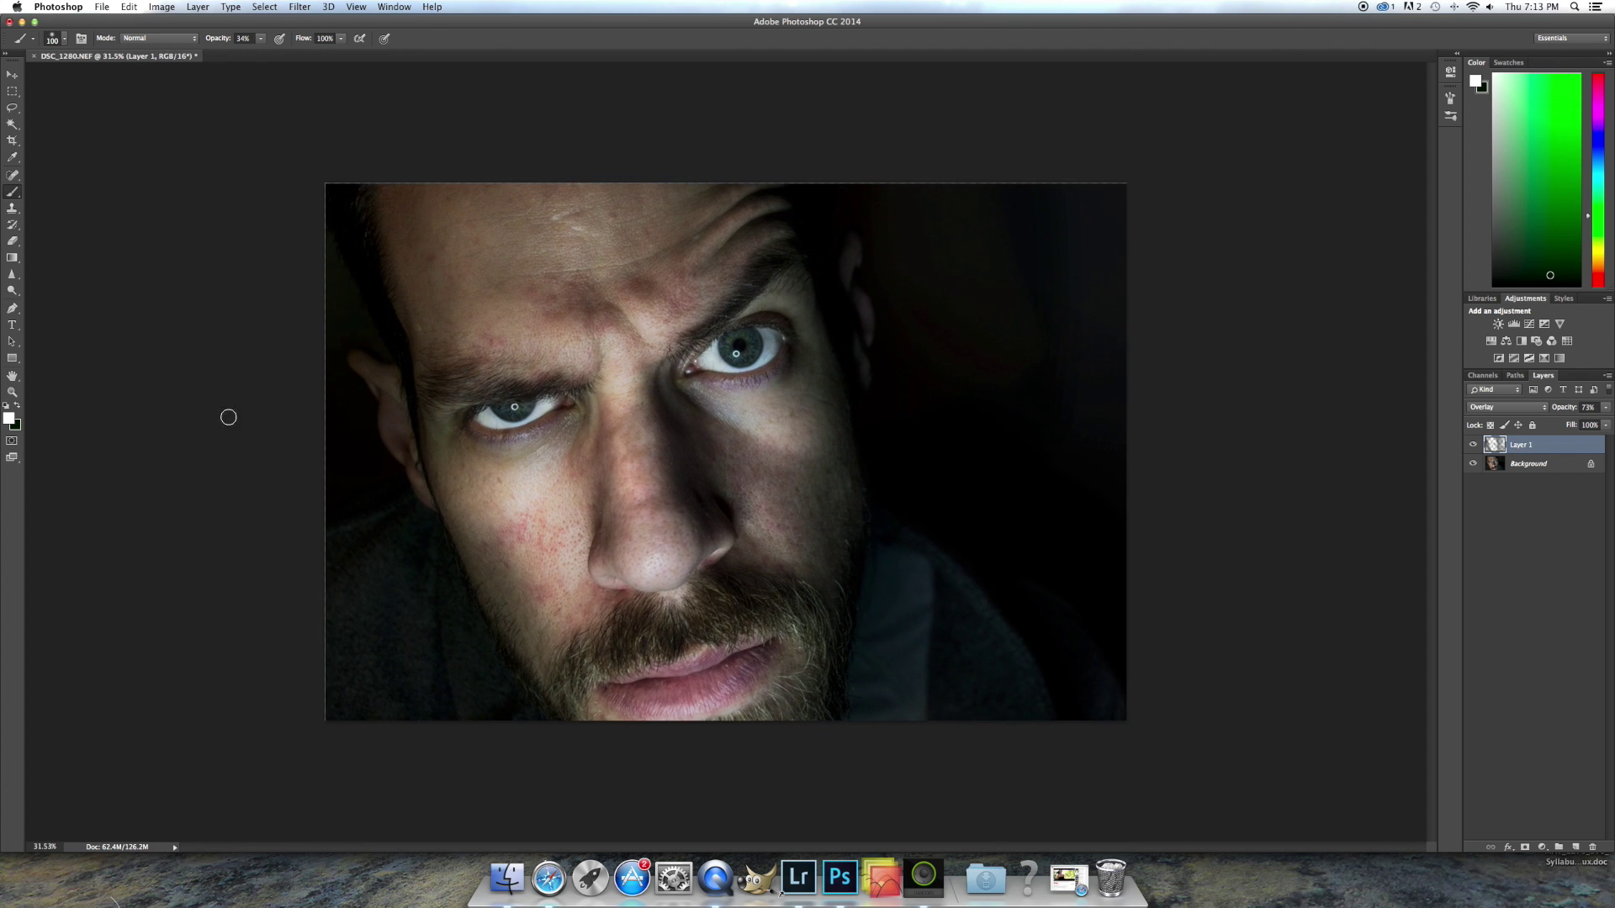
Step: Darken the outer cheek and the shirt beside the jaw with a black brush, size 800, at 34% opacity
{"action": "left_click", "coordinate": [6, 406]}
{"action": "left_click", "coordinate": [17, 405]}
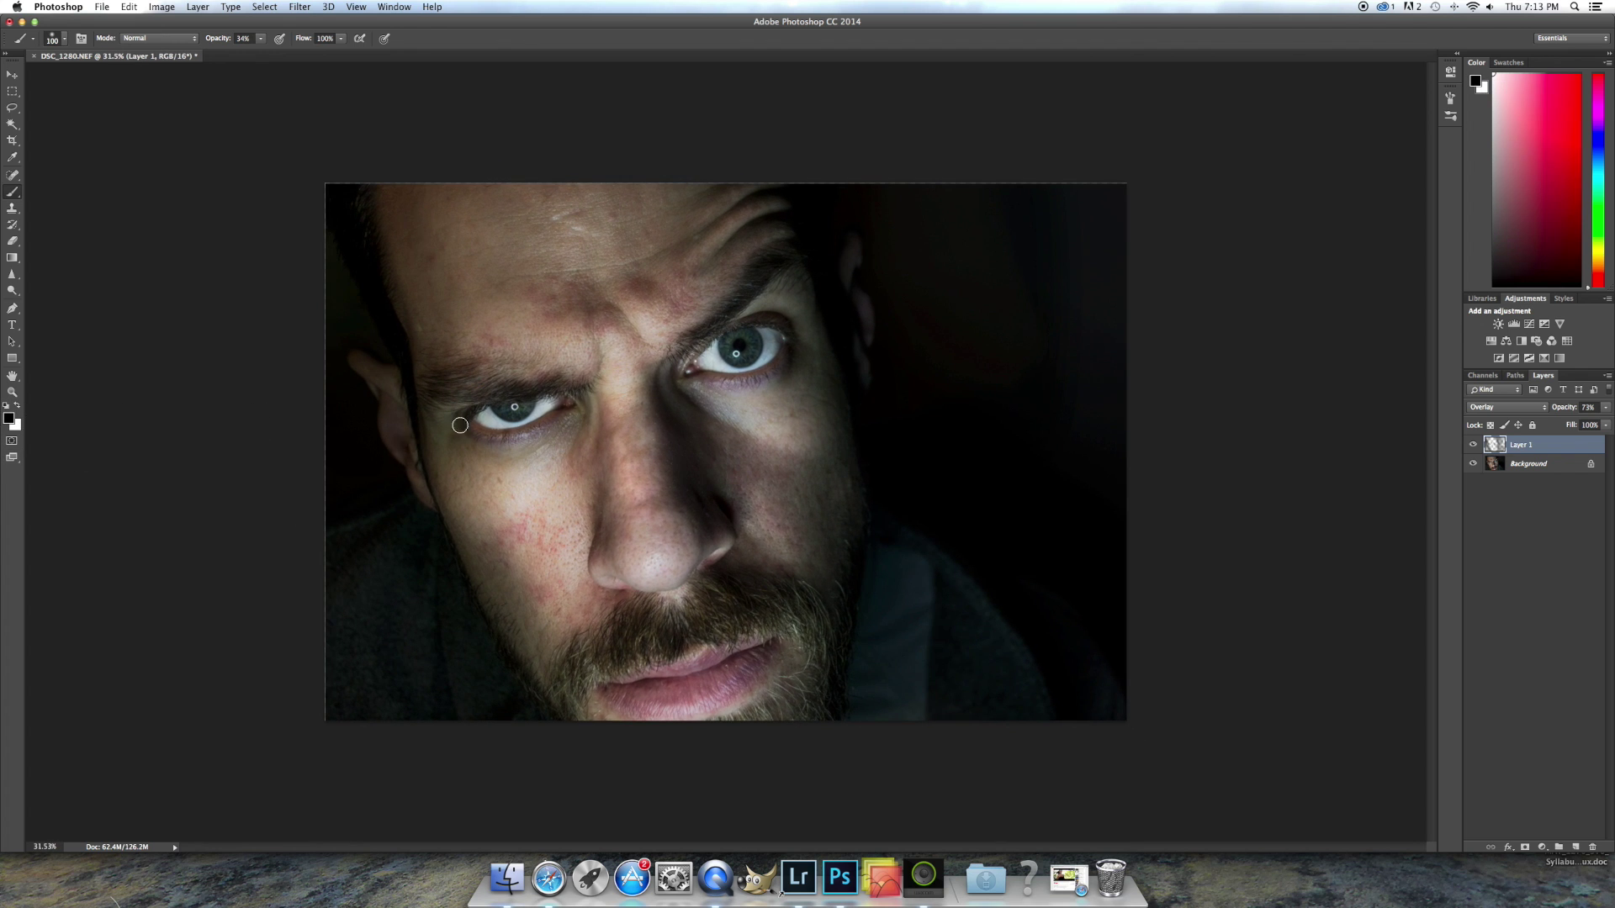
{"action": "key", "text": "bracketright"}
{"action": "key", "text": "bracketright"}
{"action": "key", "text": "bracketright"}
{"action": "key", "text": "bracketright"}
{"action": "key", "text": "bracketright"}
{"action": "key", "text": "bracketright"}
{"action": "left_click_drag", "start_coordinate": [449, 556], "coordinate": [472, 828]}
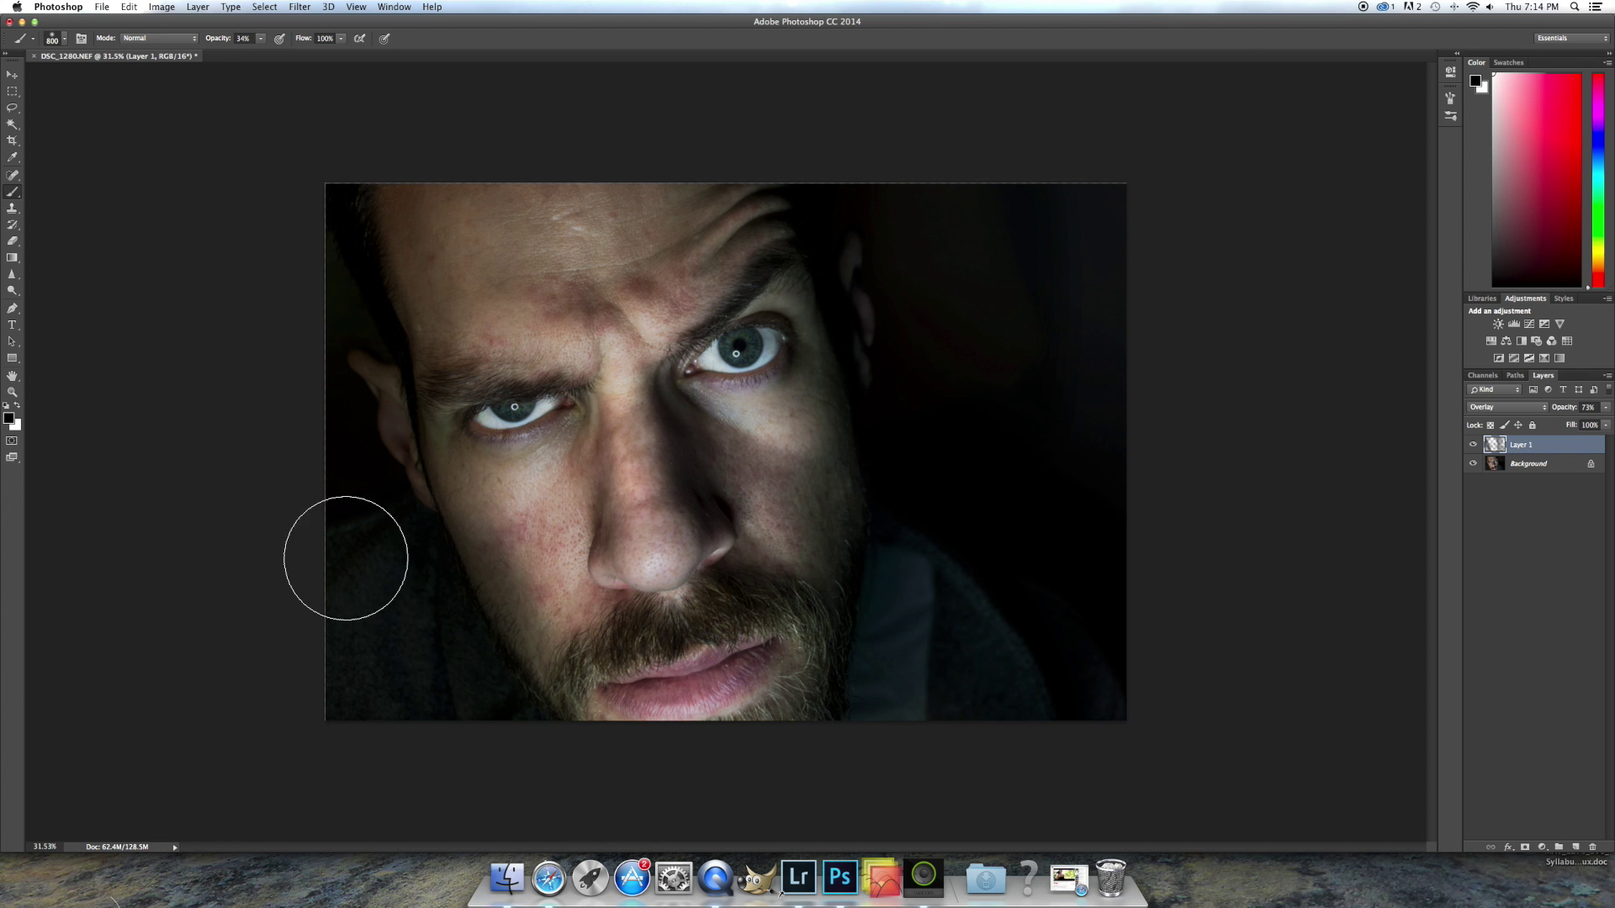
Step: Darken the iris of the eye under the raised eyebrow with the black brush at size 60 and 15% opacity
{"action": "scroll", "coordinate": [346, 566], "scroll_direction": "down", "scroll_amount": 3}
{"action": "scroll", "coordinate": [307, 624], "scroll_direction": "up", "scroll_amount": 10}
{"action": "left_click", "coordinate": [12, 274]}
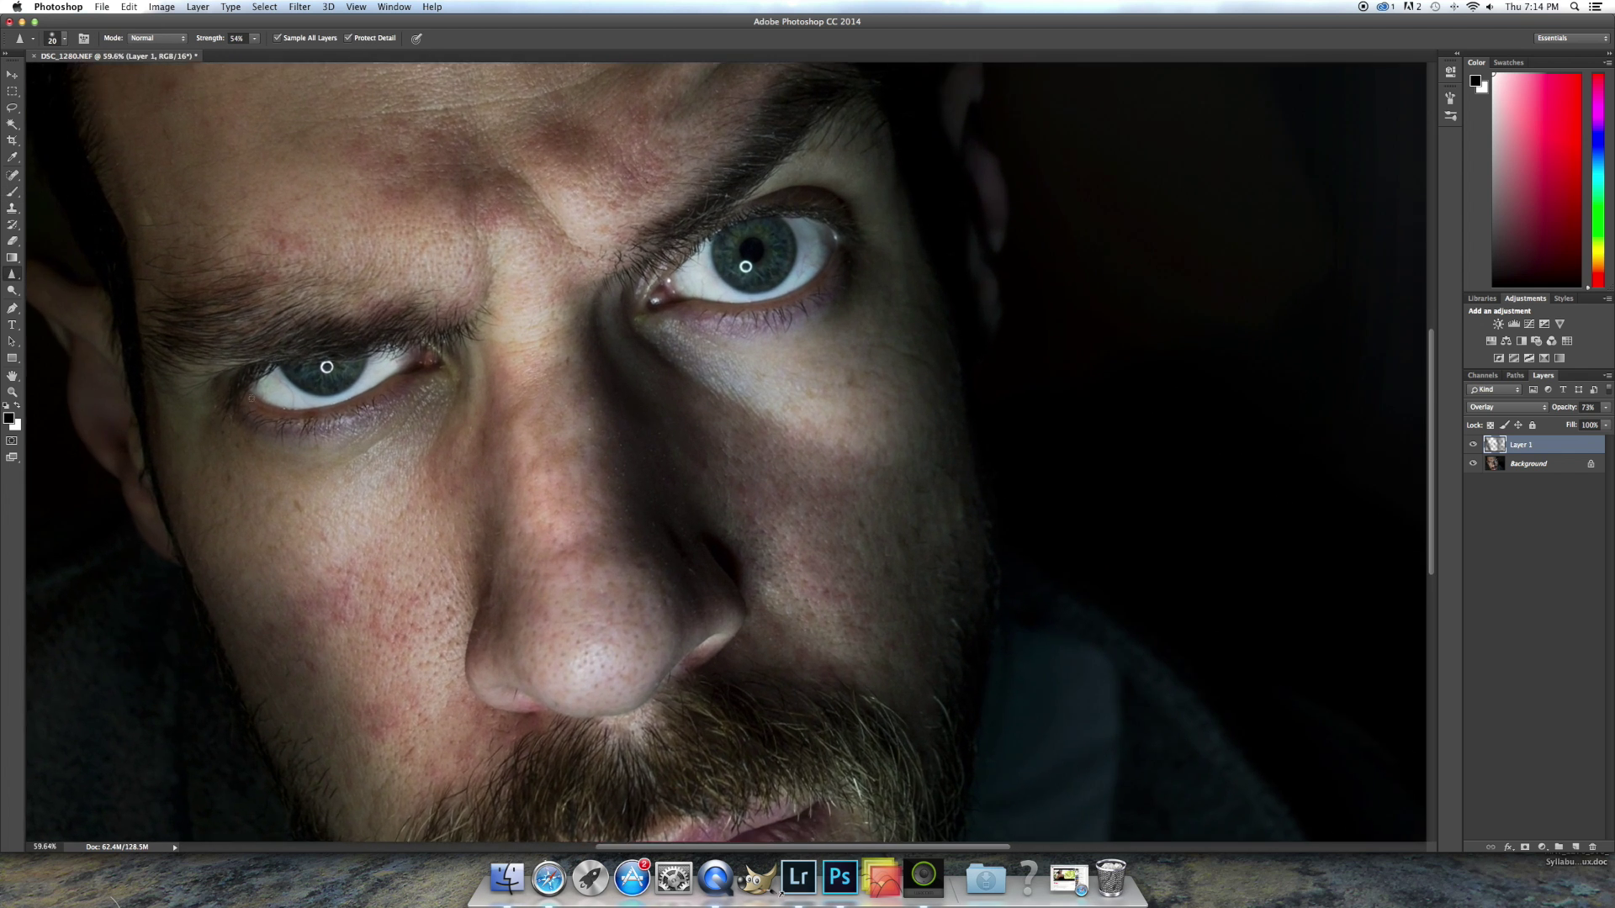
{"action": "scroll", "coordinate": [245, 430], "scroll_direction": "up", "scroll_amount": 8}
{"action": "scroll", "coordinate": [245, 430], "scroll_direction": "up", "scroll_amount": 10}
{"action": "scroll", "coordinate": [245, 430], "scroll_direction": "right", "scroll_amount": 5}
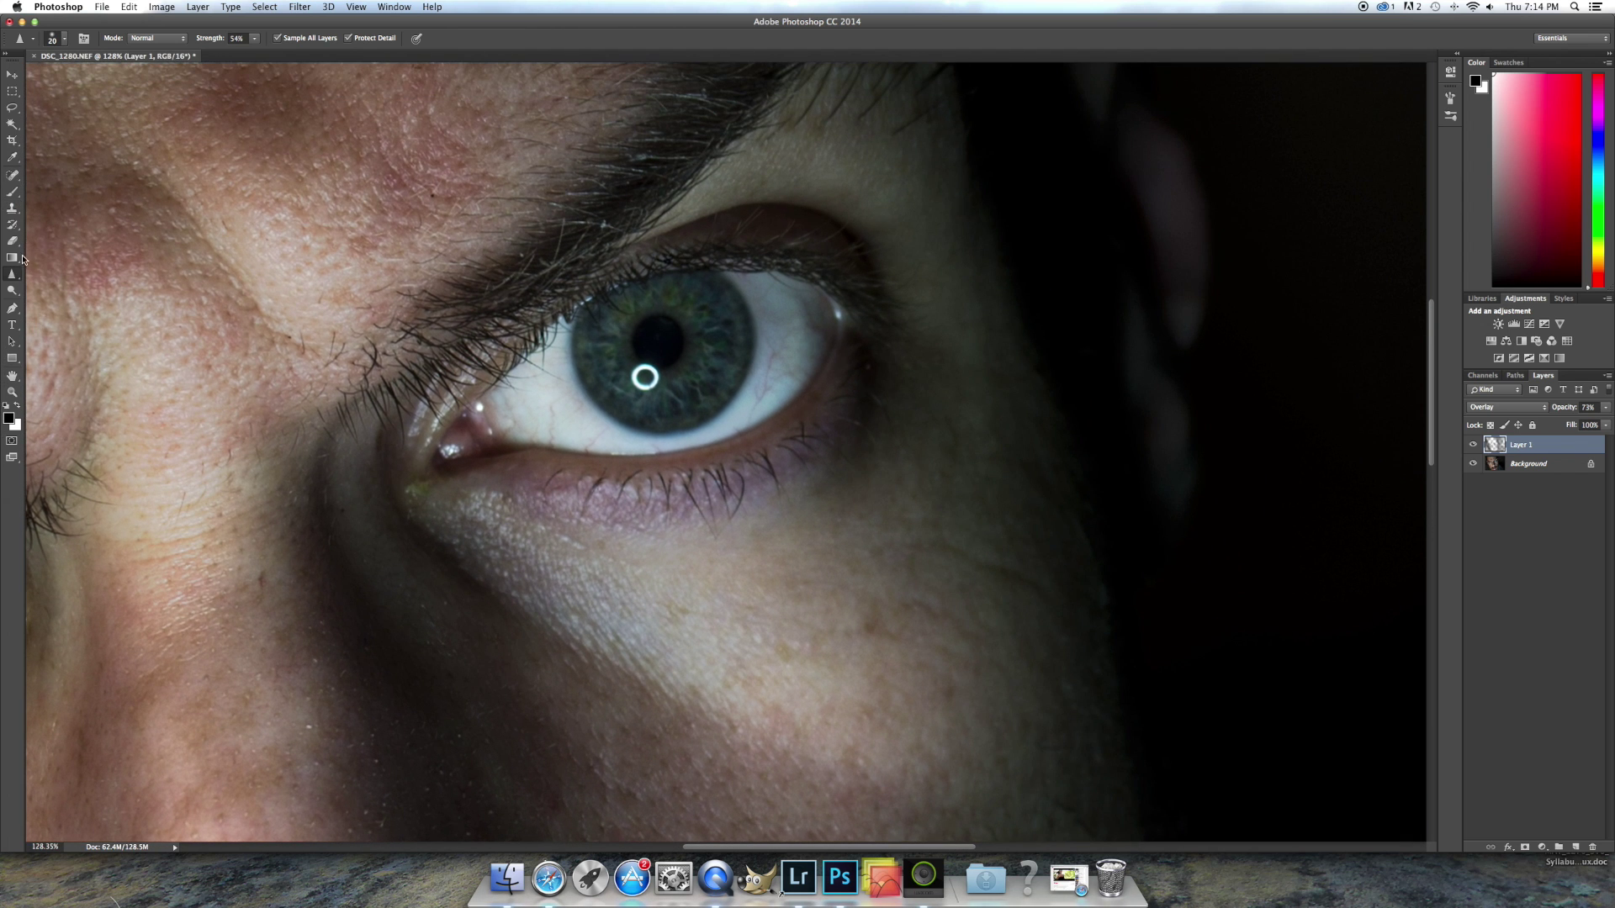
{"action": "left_click", "coordinate": [11, 196]}
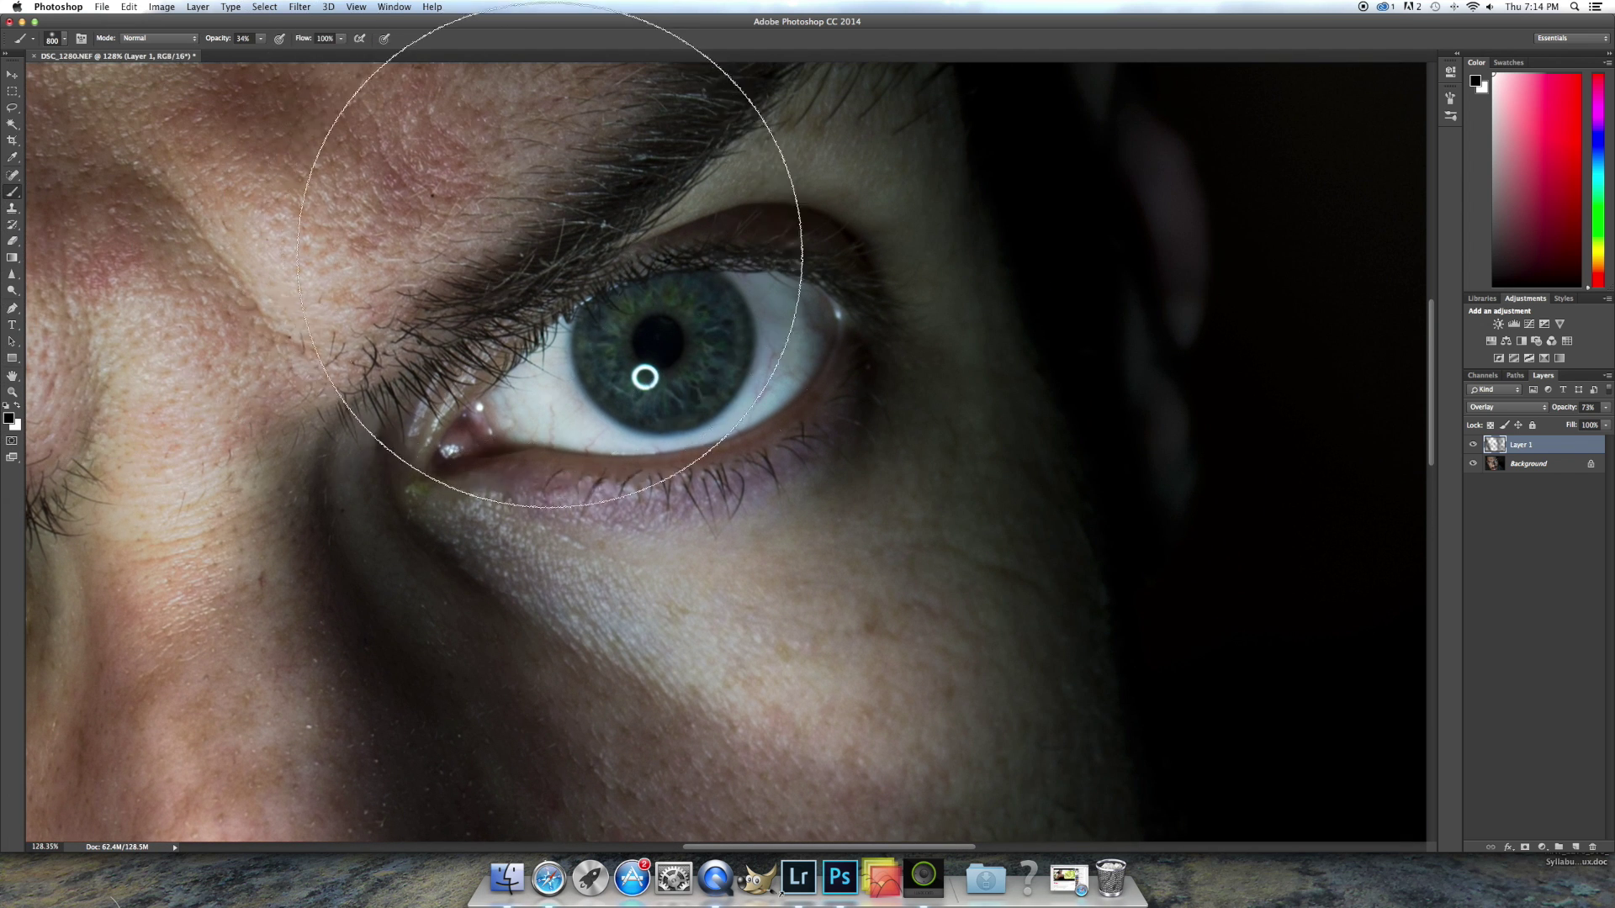
{"action": "key", "text": "bracketleft"}
{"action": "key", "text": "bracketleft"}
{"action": "key", "text": "bracketleft"}
{"action": "key", "text": "bracketleft"}
{"action": "key", "text": "bracketleft"}
{"action": "key", "text": "bracketleft"}
{"action": "key", "text": "bracketleft"}
{"action": "key", "text": "bracketleft"}
{"action": "key", "text": "bracketleft"}
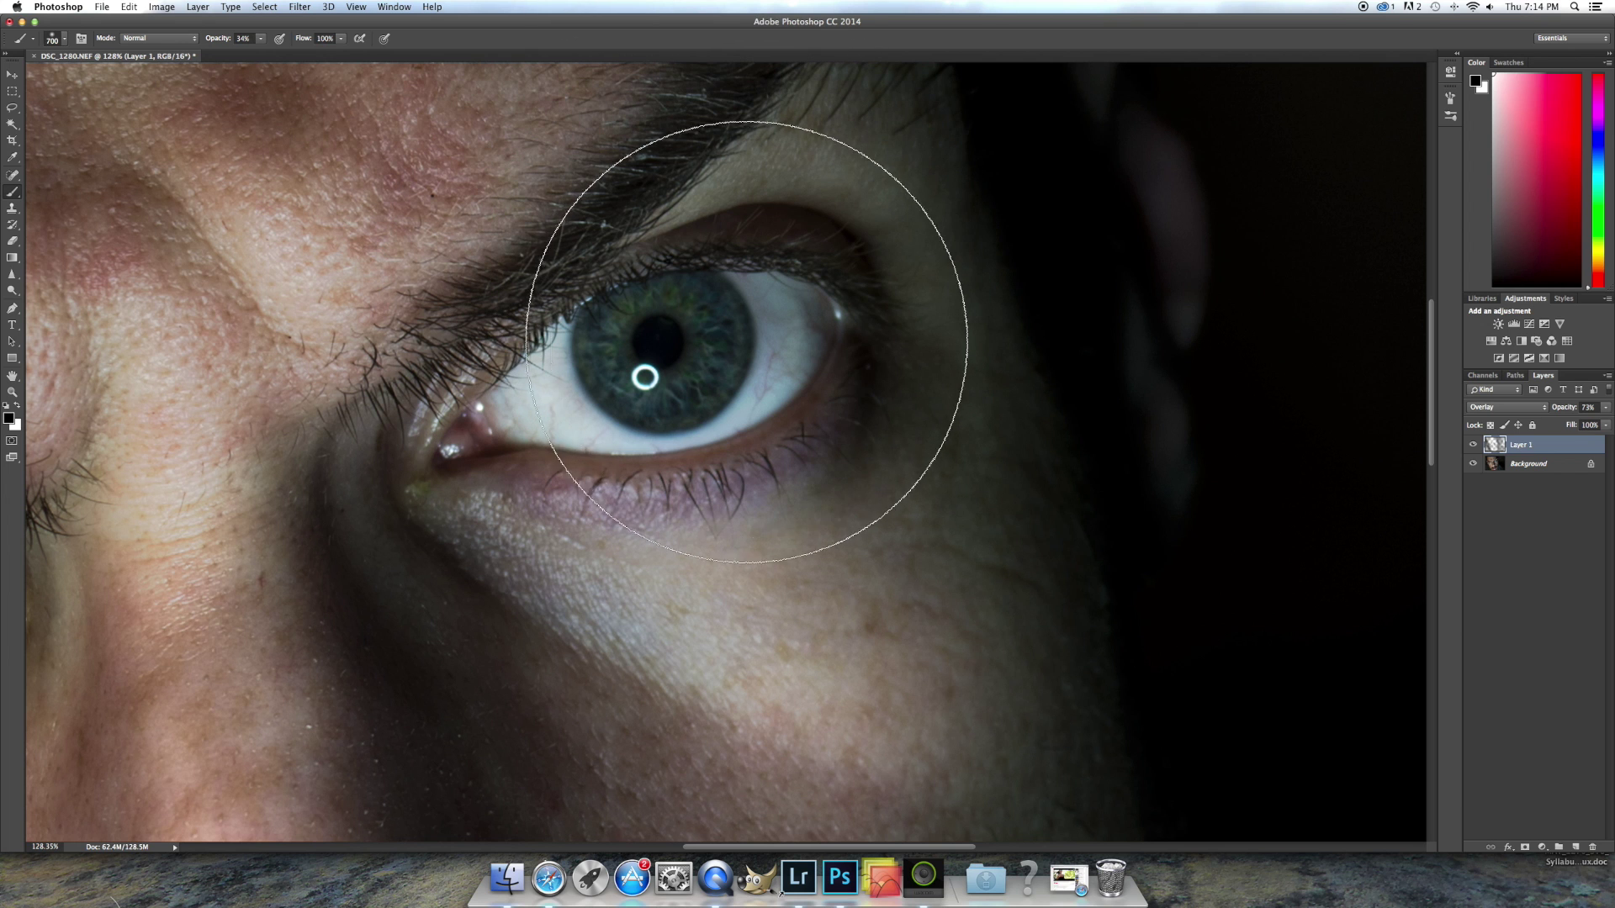
{"action": "key", "text": "bracketleft"}
{"action": "key", "text": "bracketleft"}
{"action": "key", "text": "bracketleft"}
{"action": "key", "text": "bracketleft"}
{"action": "key", "text": "bracketleft"}
{"action": "key", "text": "bracketleft"}
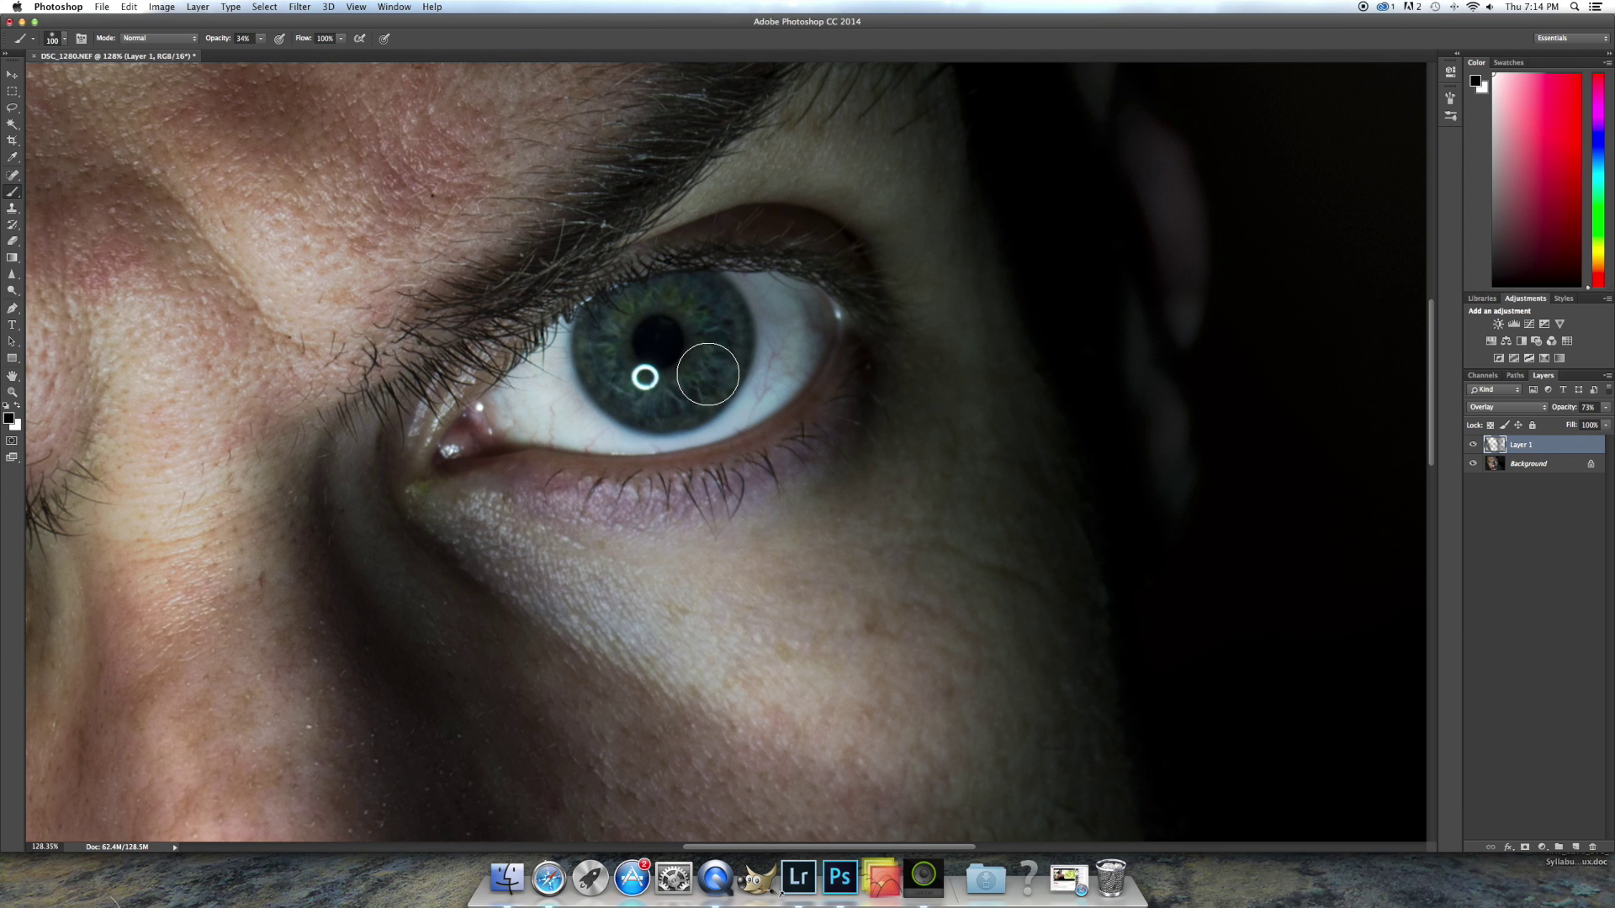
{"action": "left_click", "coordinate": [259, 41]}
{"action": "left_click", "coordinate": [679, 403]}
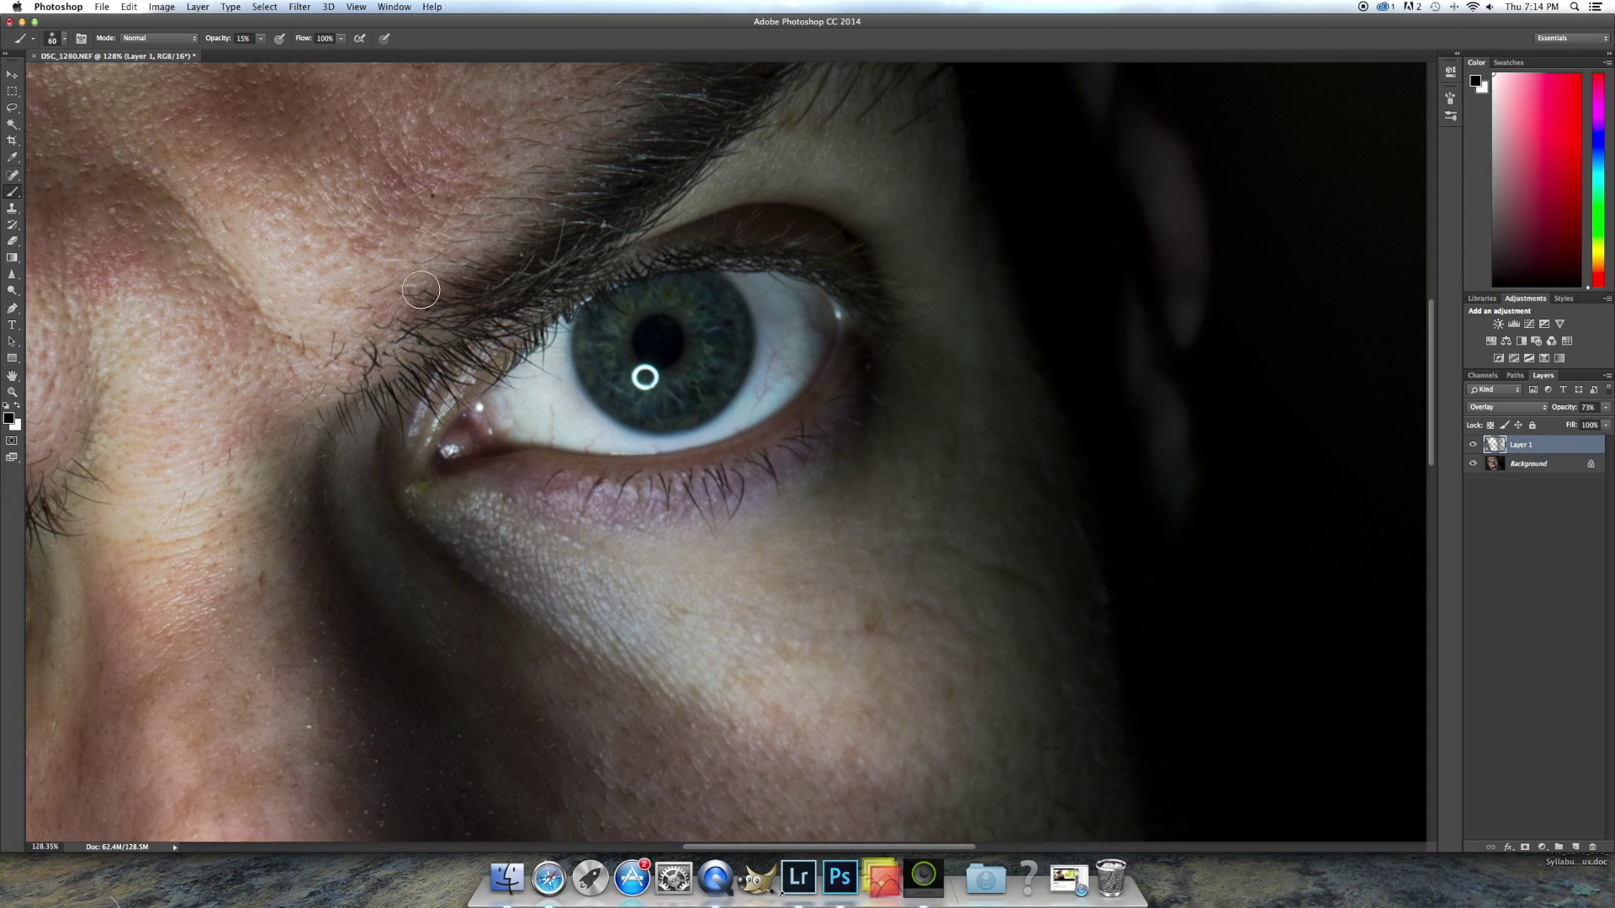
Step: Darken the iris of the eye under the lowered eyebrow with the same size 60 brush at 15% opacity
{"action": "right_click", "coordinate": [372, 356]}
{"action": "scroll", "coordinate": [371, 357], "scroll_direction": "left", "scroll_amount": 10}
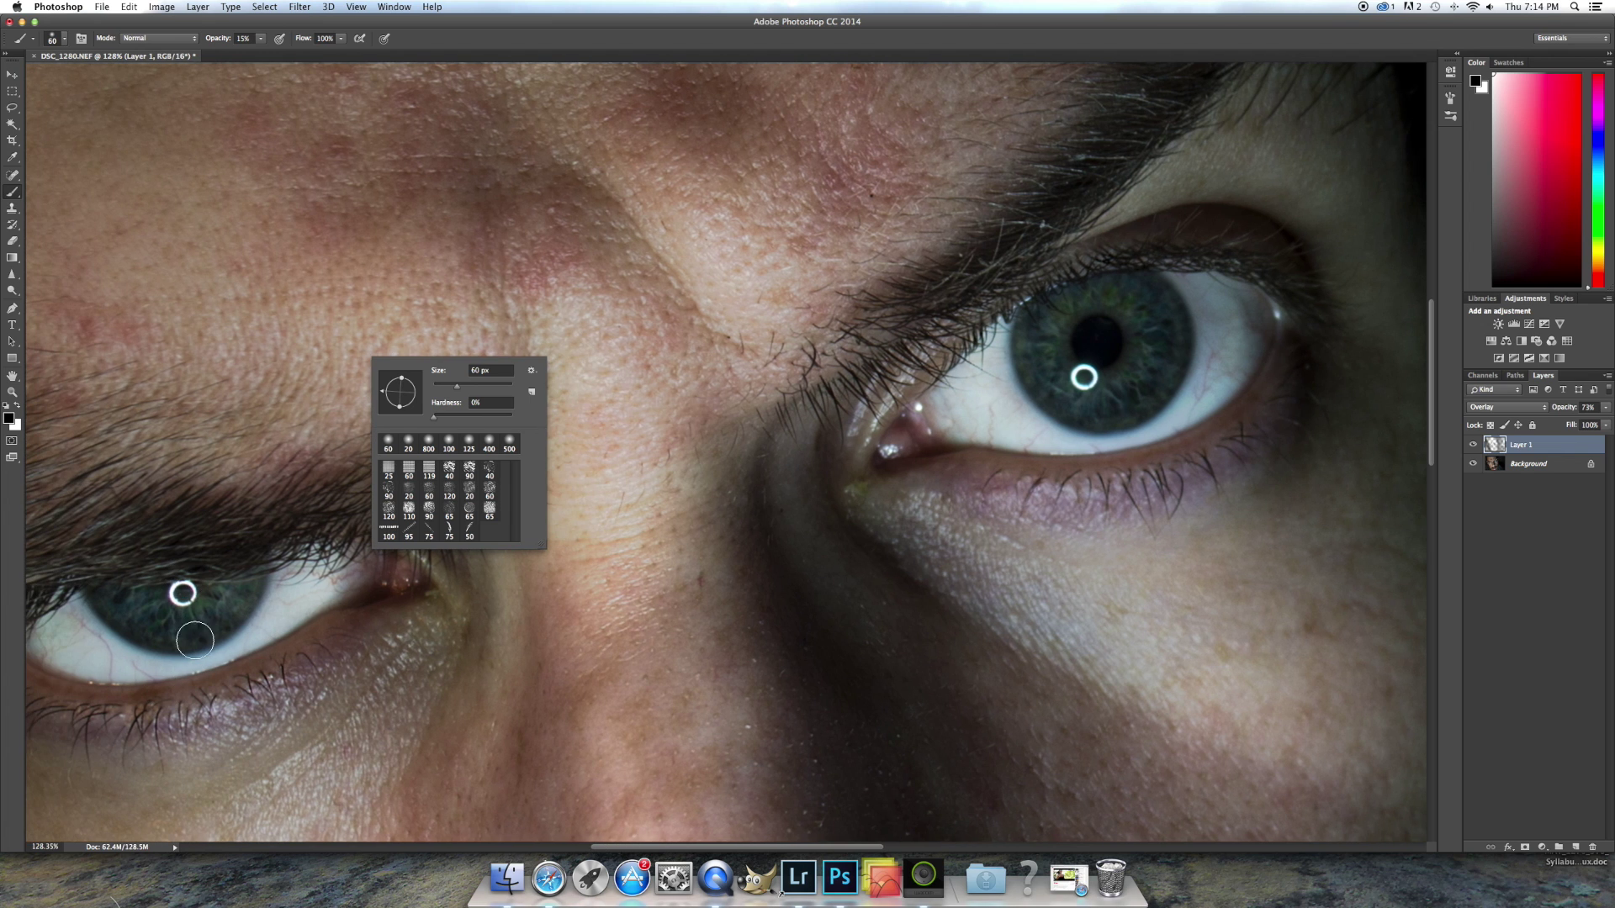
{"action": "right_click", "coordinate": [199, 633]}
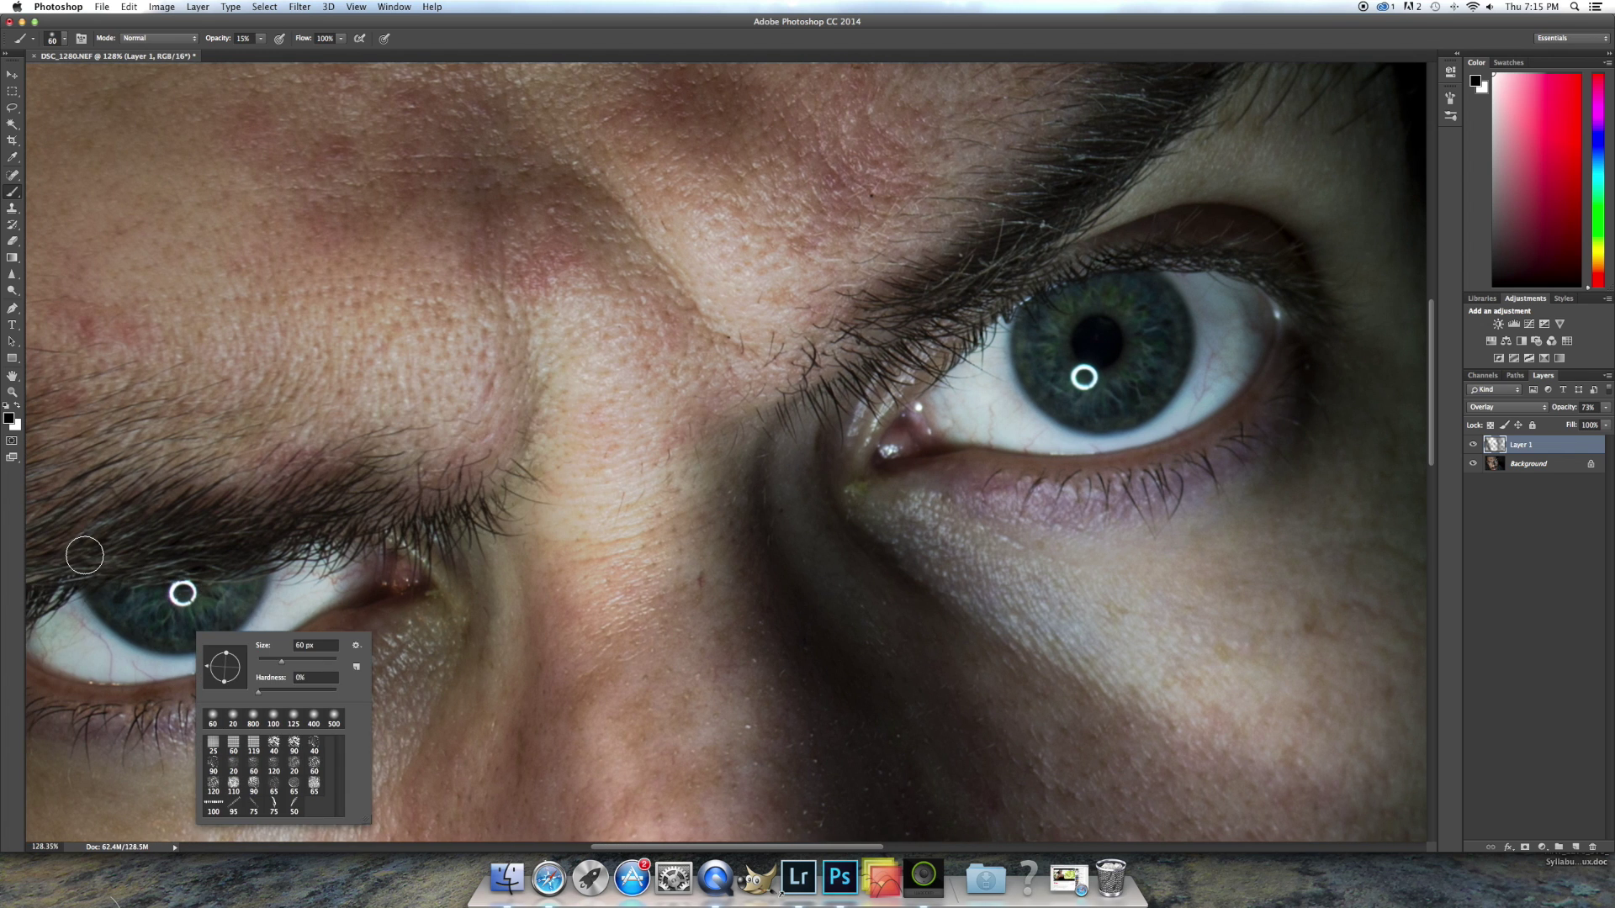
{"action": "scroll", "coordinate": [162, 606], "scroll_direction": "down", "scroll_amount": 2}
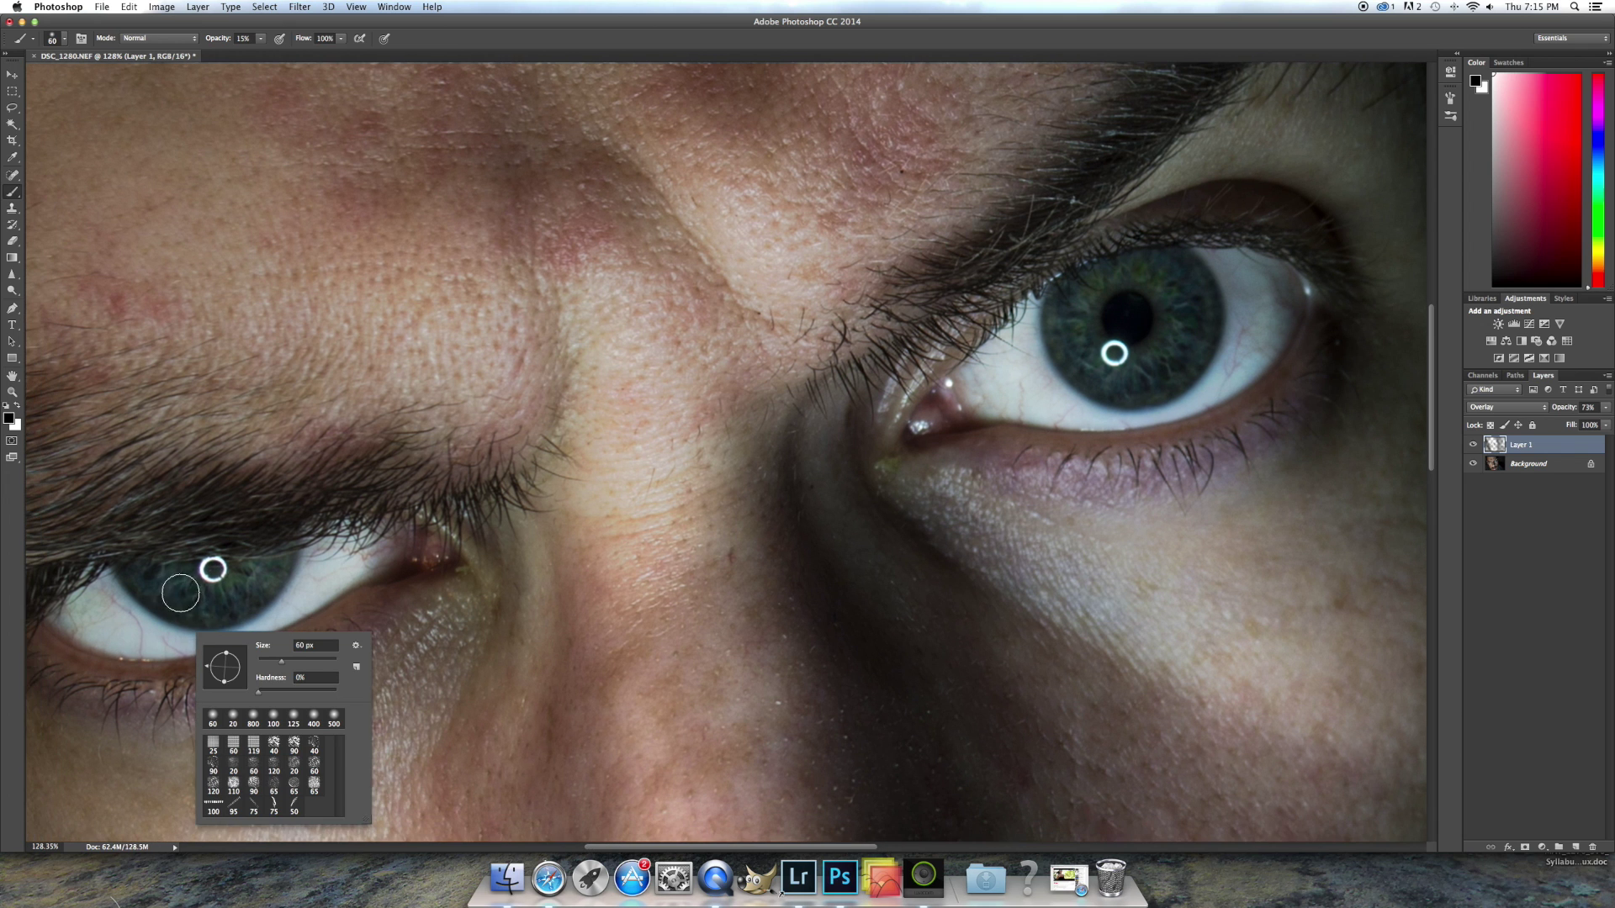
{"action": "right_click", "coordinate": [182, 596]}
{"action": "left_click", "coordinate": [157, 575]}
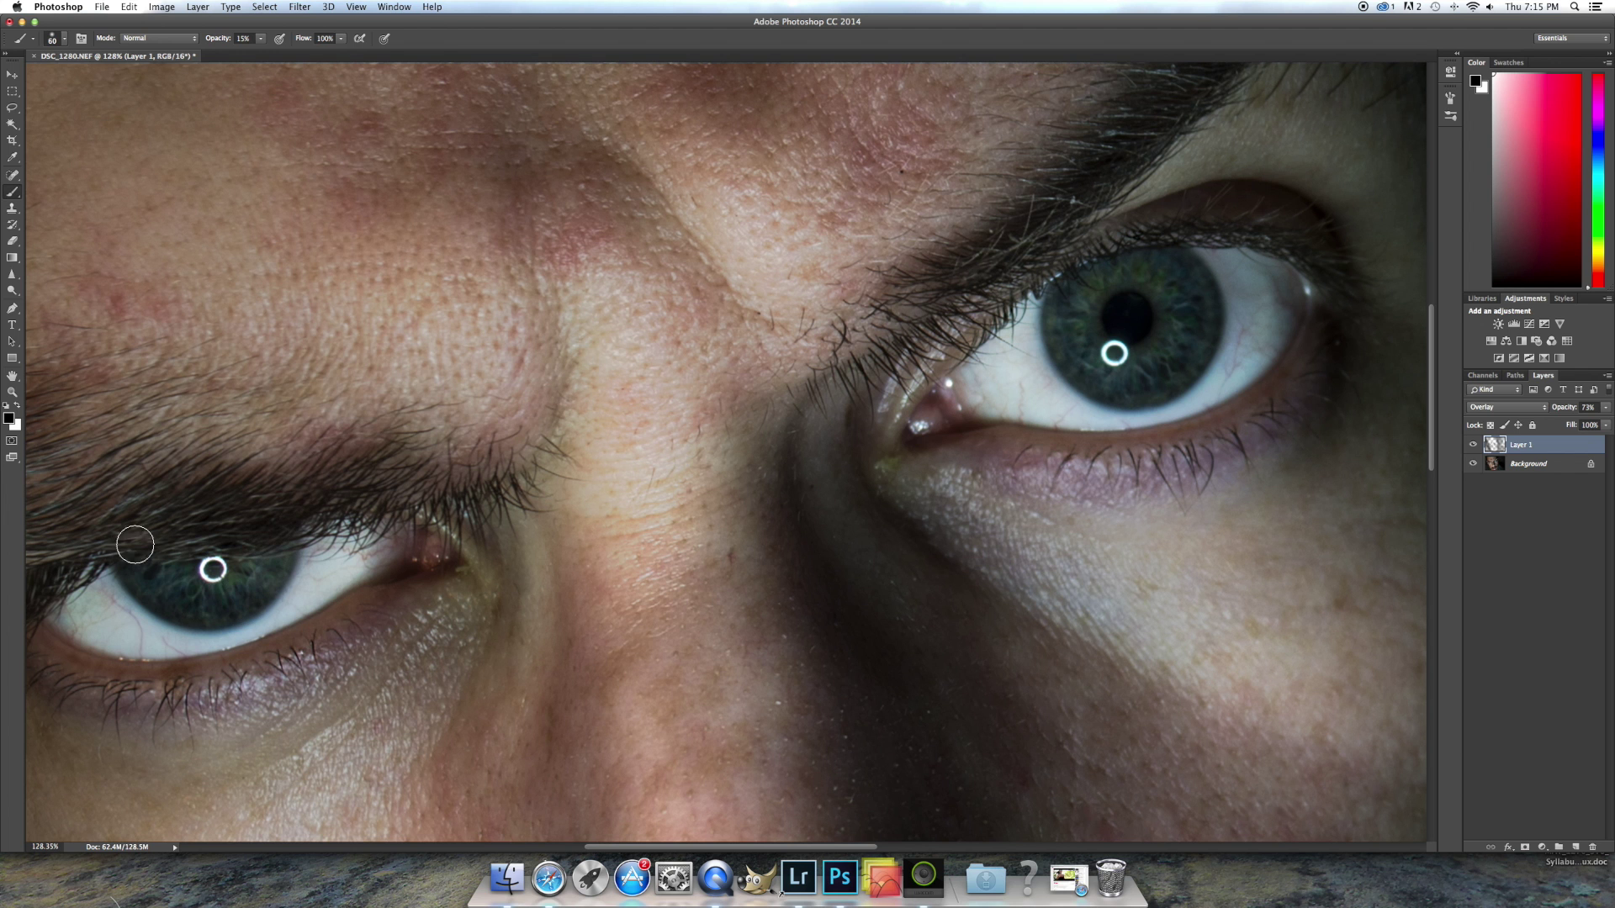
Step: Merge the visible Overlay layer and the background into a single layer
{"action": "scroll", "coordinate": [40, 579], "scroll_direction": "down", "scroll_amount": 10}
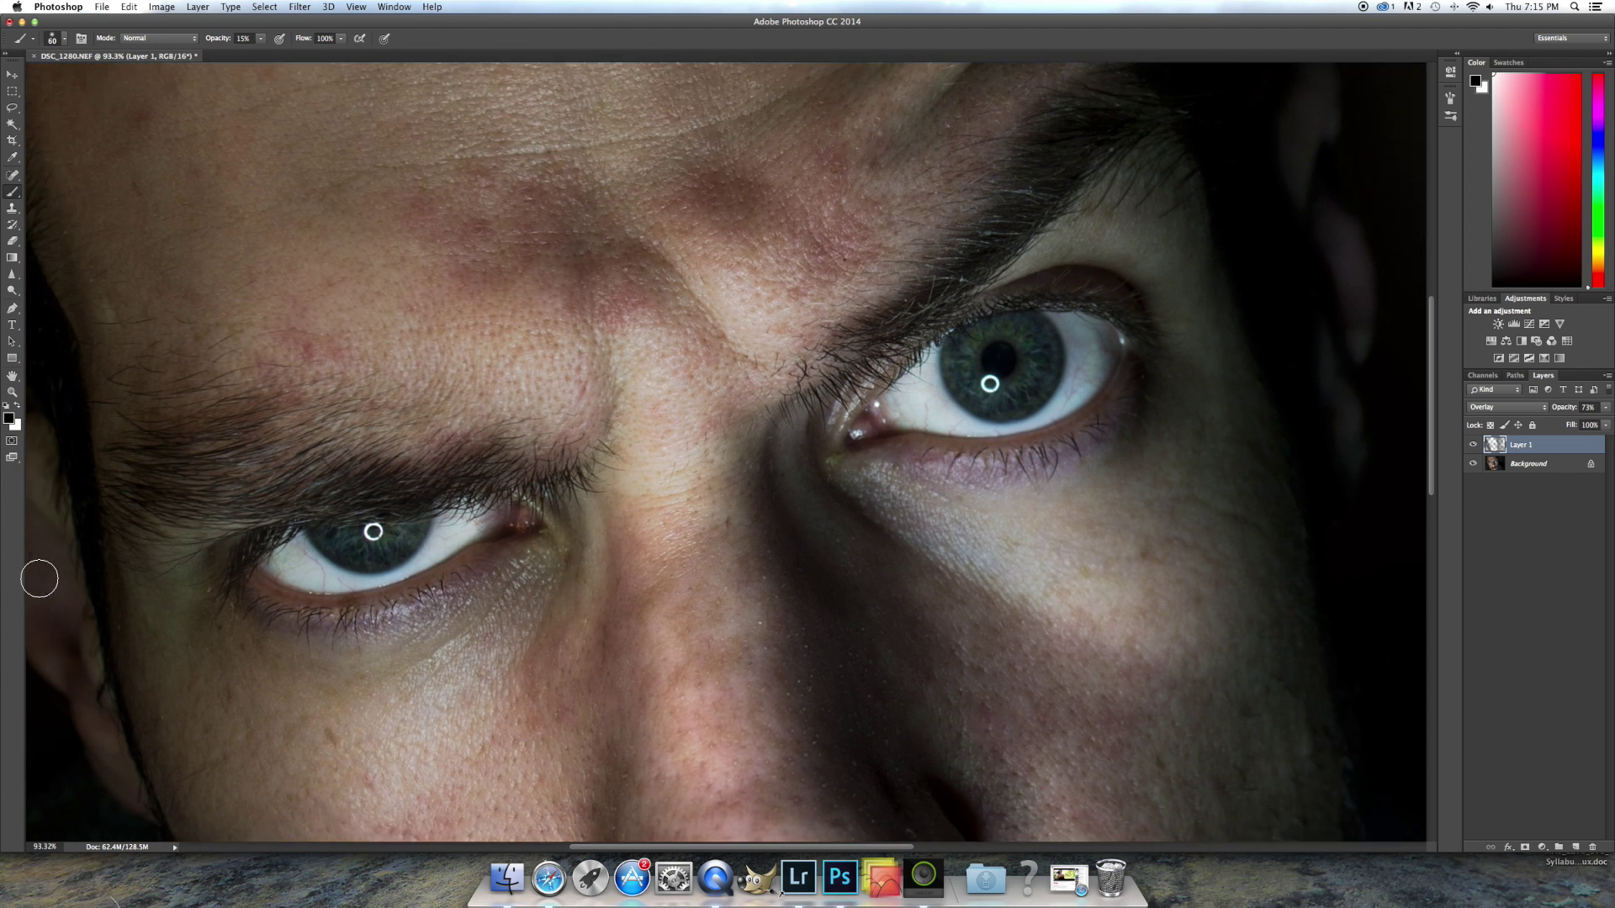
{"action": "scroll", "coordinate": [39, 579], "scroll_direction": "down", "scroll_amount": 3}
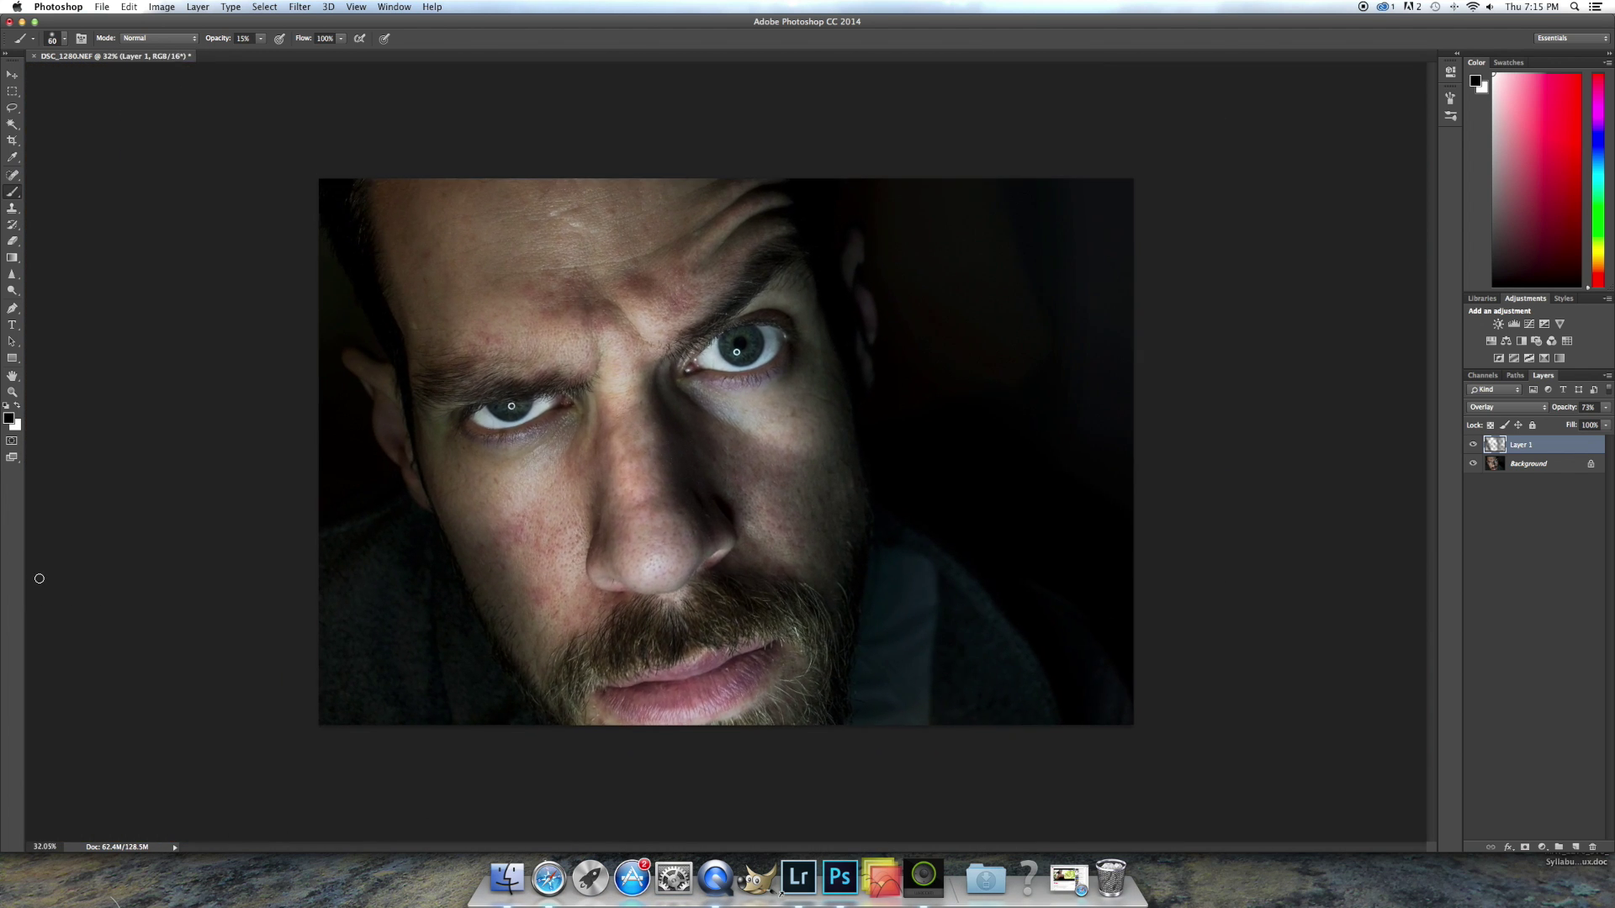
{"action": "right_click", "coordinate": [1540, 444]}
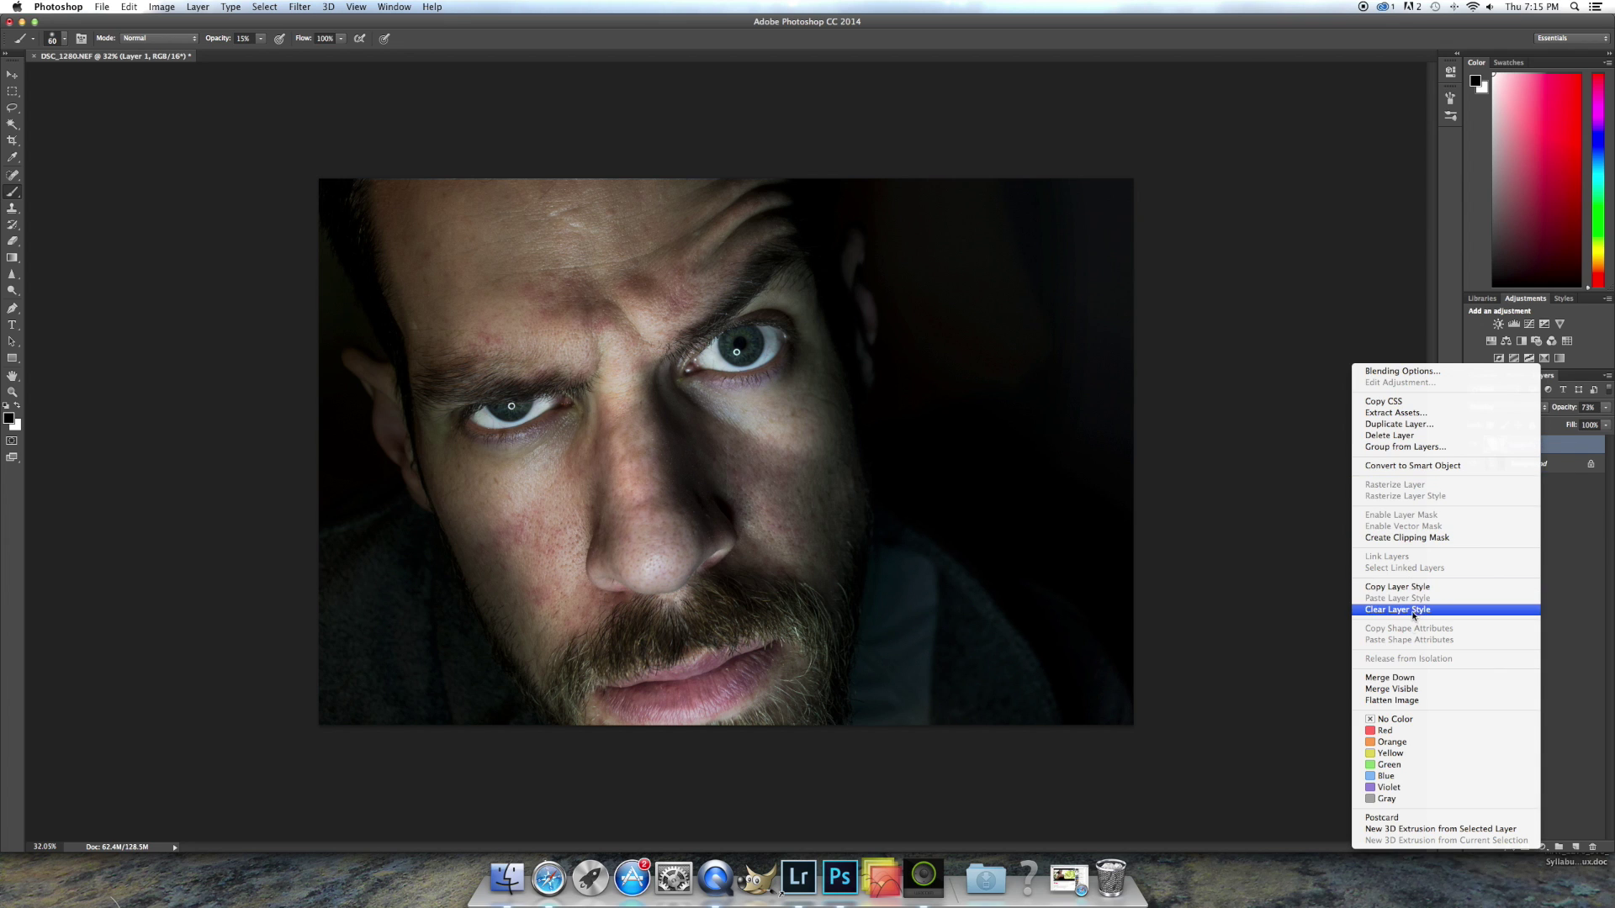
{"action": "left_click", "coordinate": [1409, 689]}
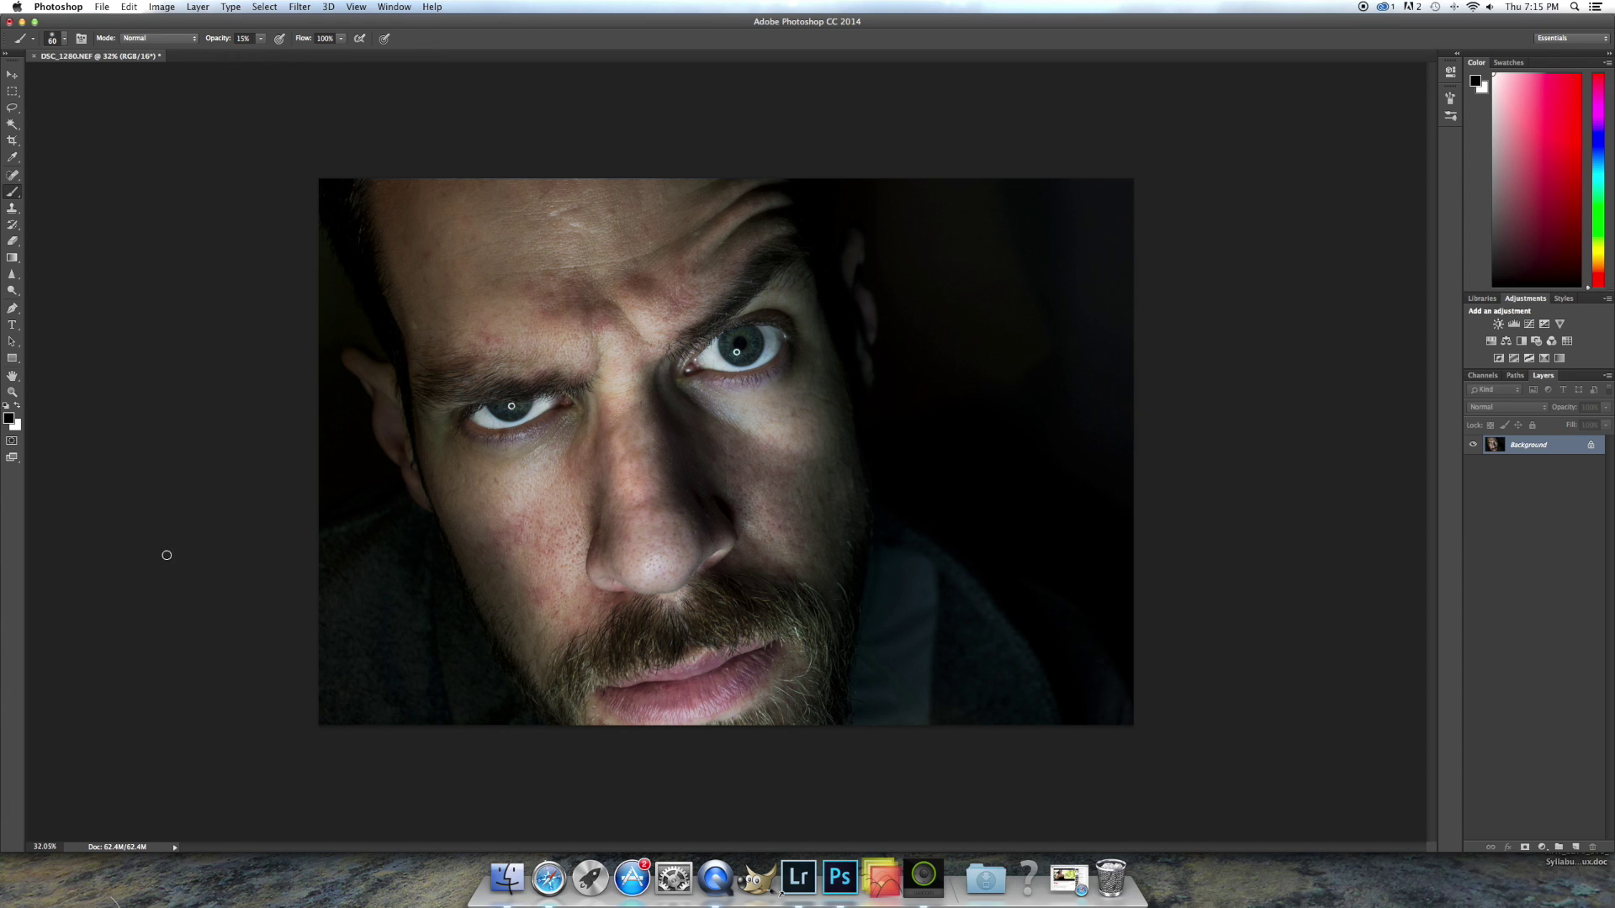
Step: Darken the background and shirt on both sides of the face with the black brush at size 1100 and 17% opacity
{"action": "left_click", "coordinate": [262, 38]}
{"action": "key", "text": "bracketright"}
{"action": "key", "text": "bracketright"}
{"action": "key", "text": "bracketright"}
{"action": "key", "text": "bracketright"}
{"action": "key", "text": "bracketright"}
{"action": "key", "text": "bracketright"}
{"action": "key", "text": "bracketright"}
{"action": "key", "text": "bracketright"}
{"action": "key", "text": "bracketright"}
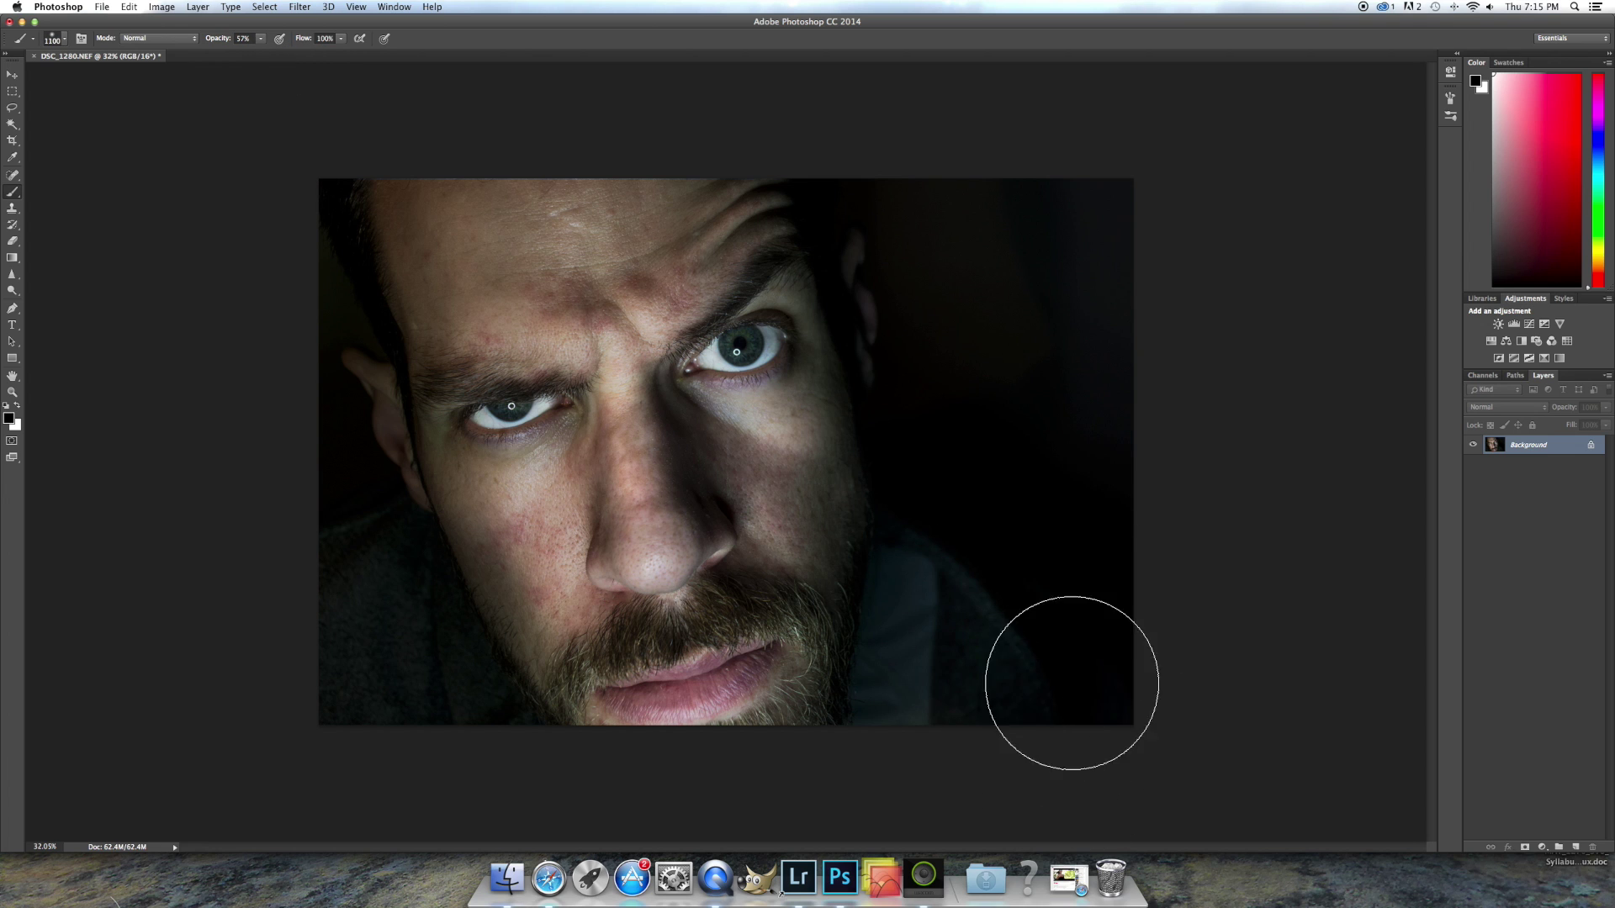
{"action": "mouse_move", "coordinate": [955, 733]}
{"action": "left_mouse_down"}
{"action": "mouse_move", "coordinate": [962, 623]}
{"action": "mouse_move", "coordinate": [1083, 411]}
{"action": "mouse_move", "coordinate": [1096, 437]}
{"action": "mouse_move", "coordinate": [1091, 312]}
{"action": "mouse_move", "coordinate": [1051, 191]}
{"action": "mouse_move", "coordinate": [1052, 415]}
{"action": "left_mouse_up"}
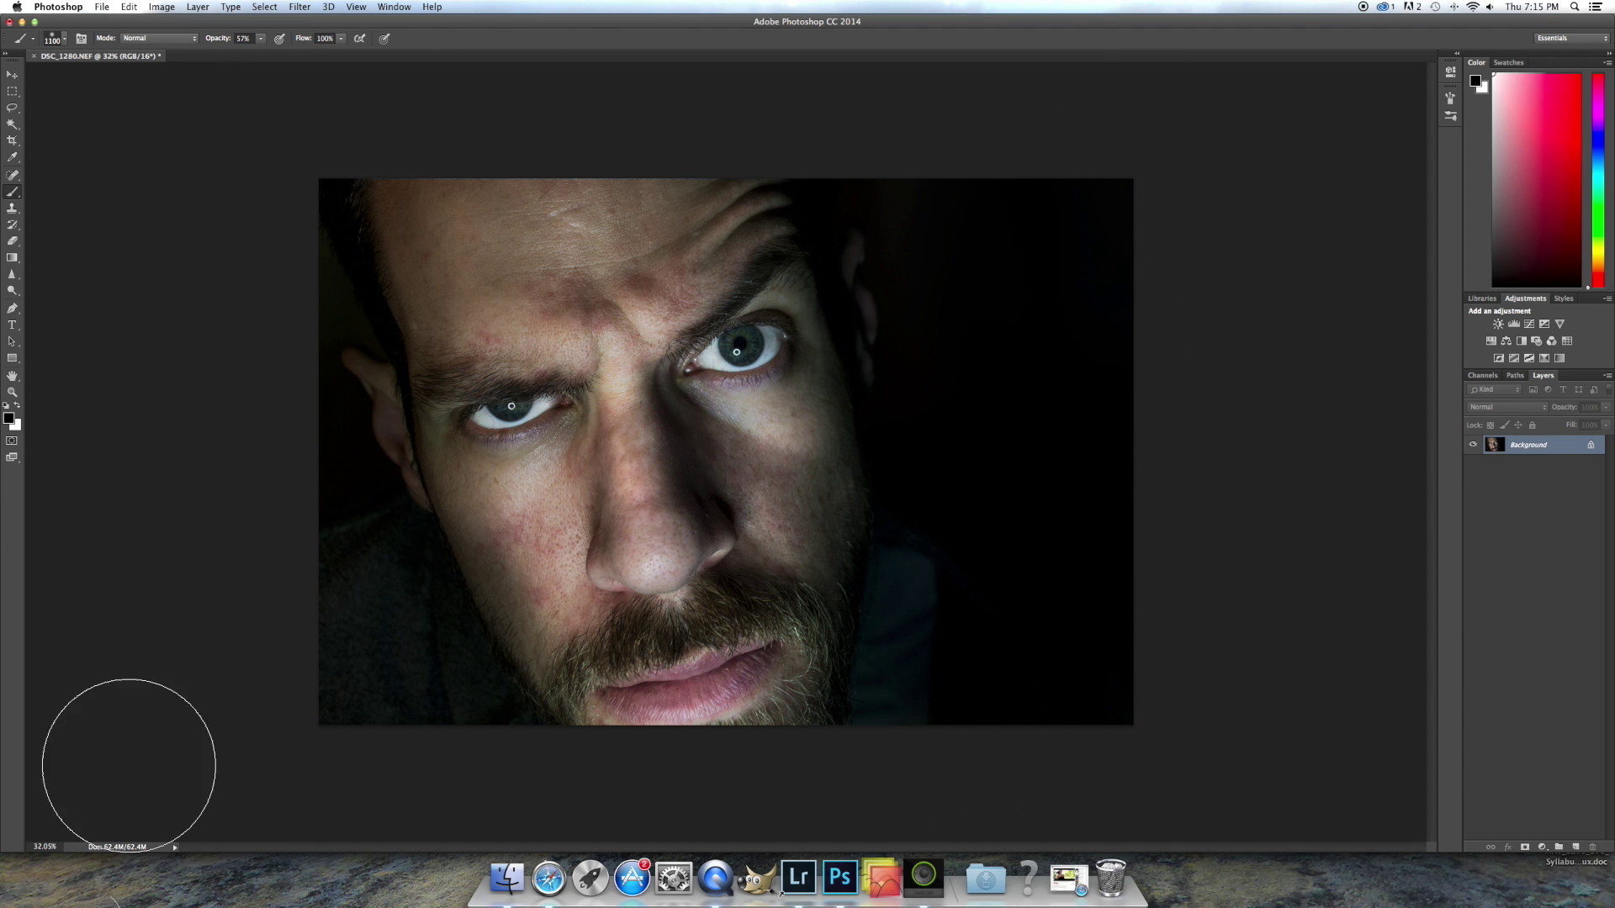
{"action": "mouse_move", "coordinate": [224, 703]}
{"action": "left_mouse_down"}
{"action": "mouse_move", "coordinate": [299, 522]}
{"action": "mouse_move", "coordinate": [429, 764]}
{"action": "left_mouse_up"}
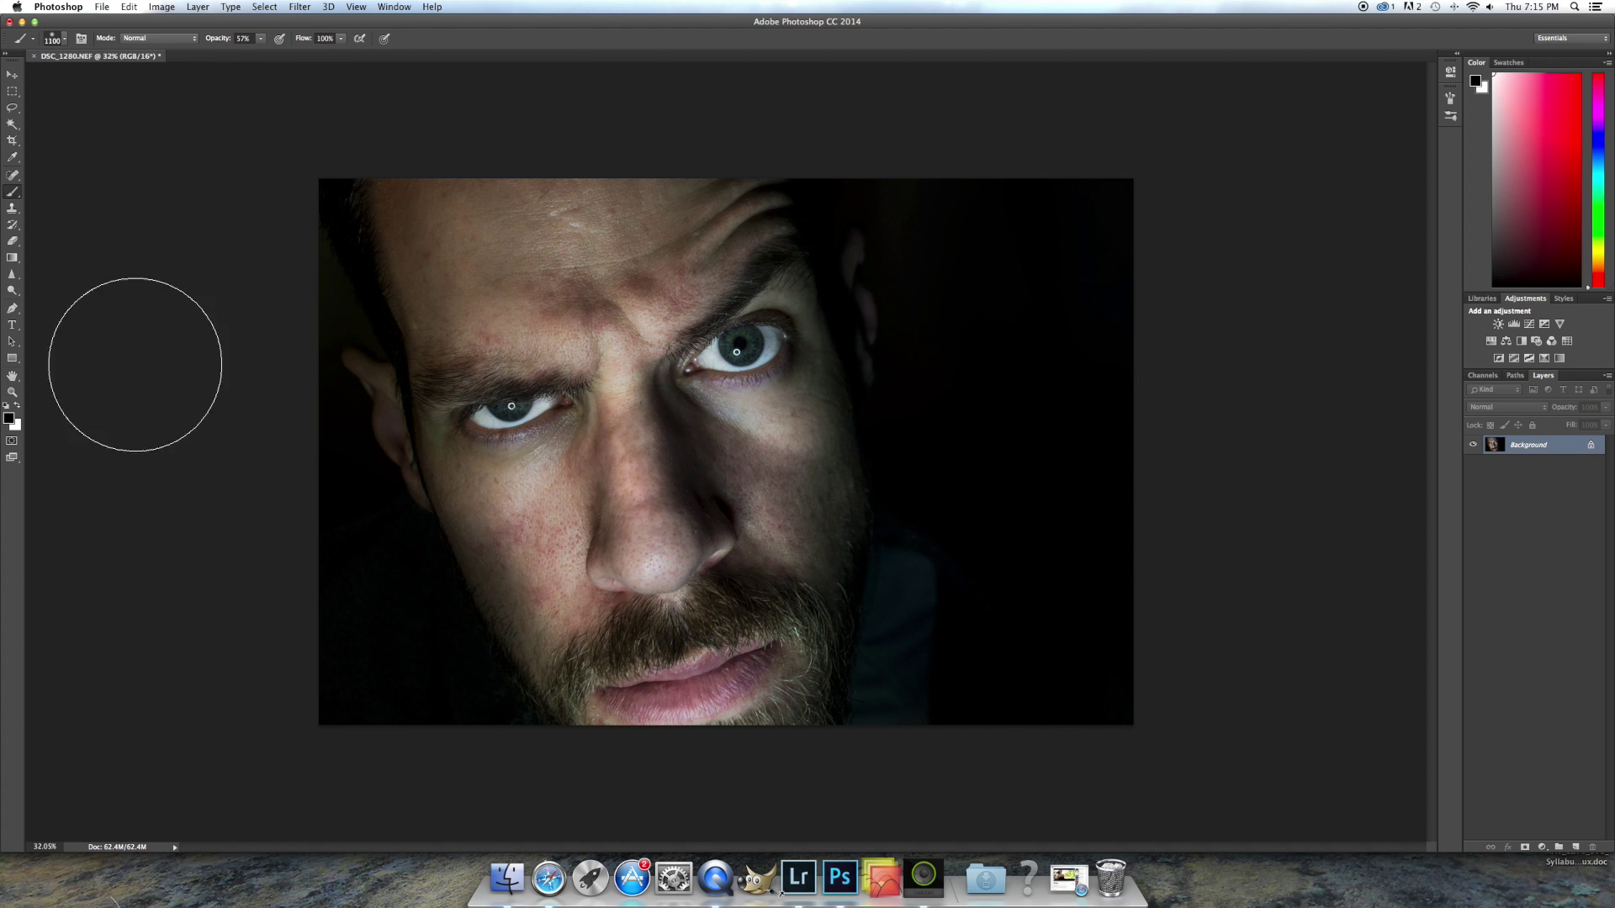